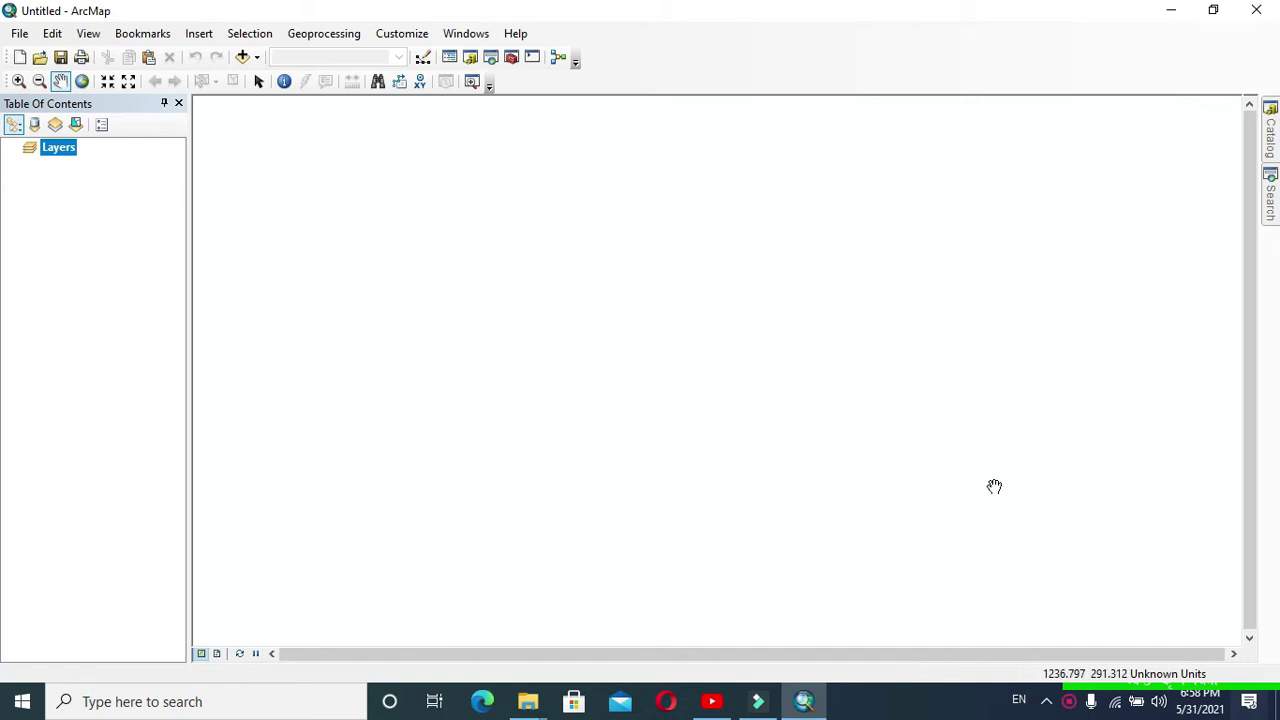
# Add the golbazar.tif elevation raster from the Desktop to the Layers data frame
pyautogui.click(60, 150)
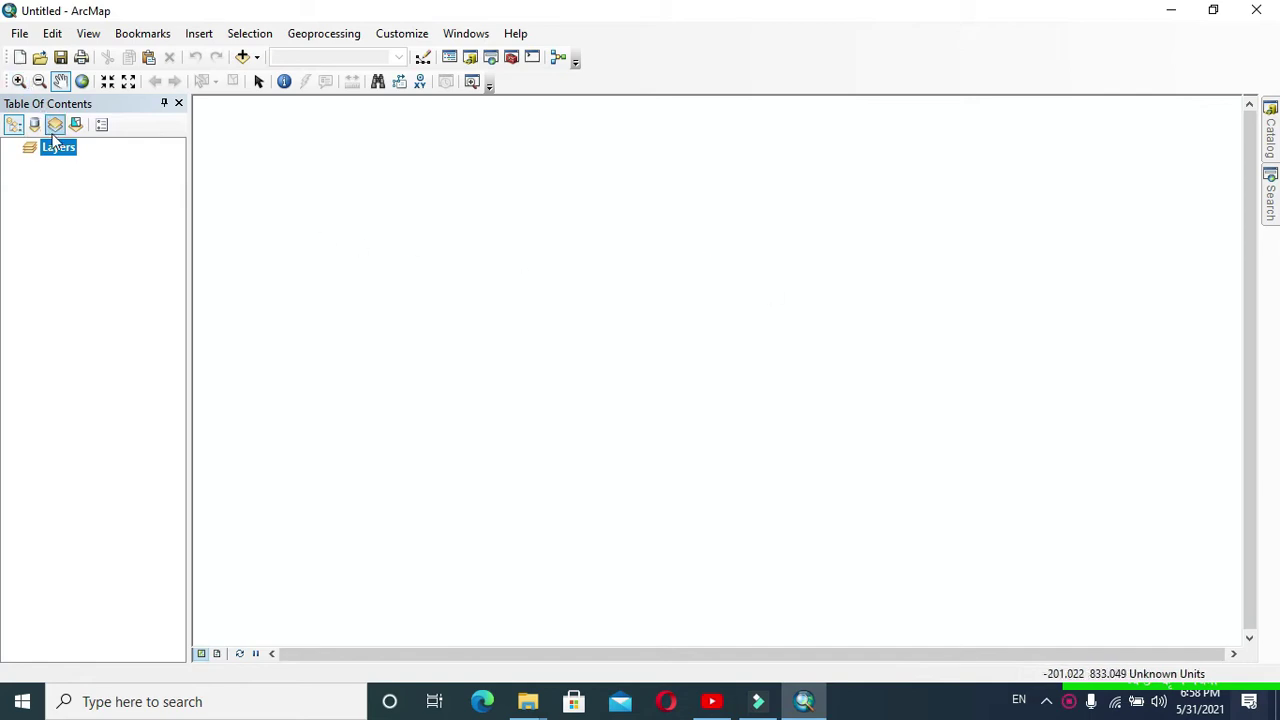
pyautogui.rightClick(62, 152)
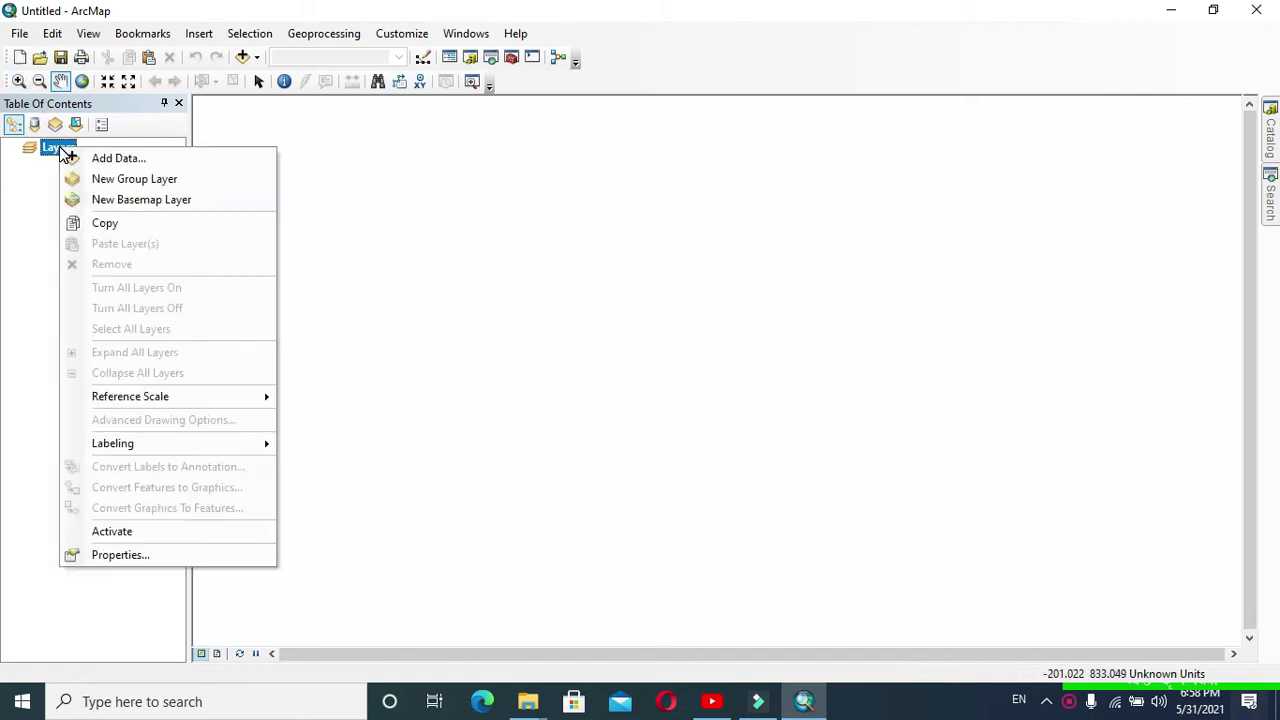
pyautogui.click(480, 248)
pyautogui.rightClick(61, 150)
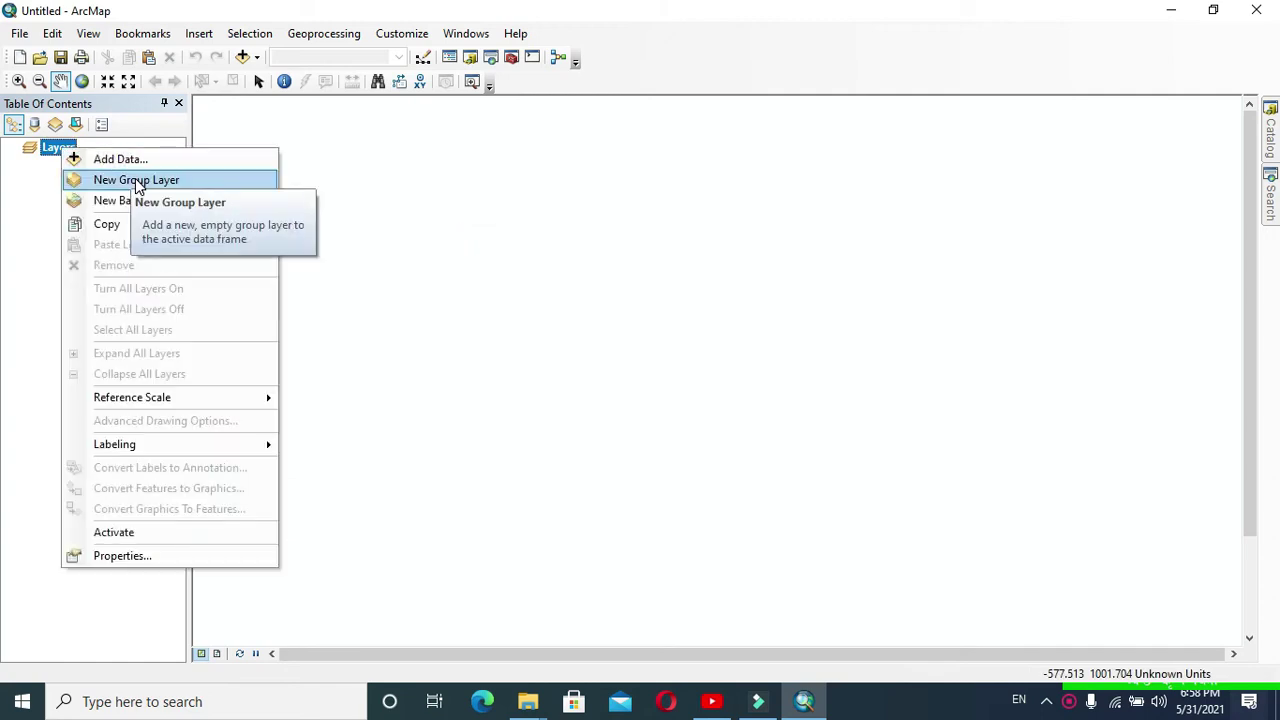
pyautogui.click(130, 160)
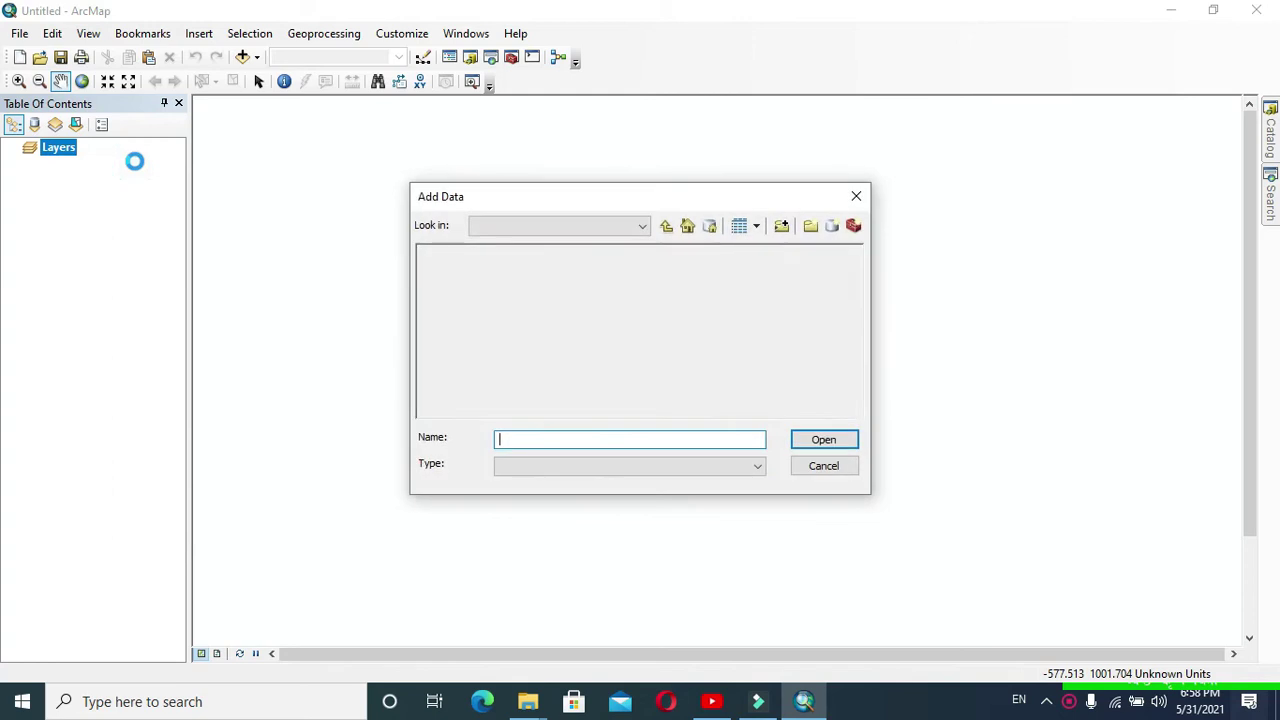
pyautogui.click(457, 301)
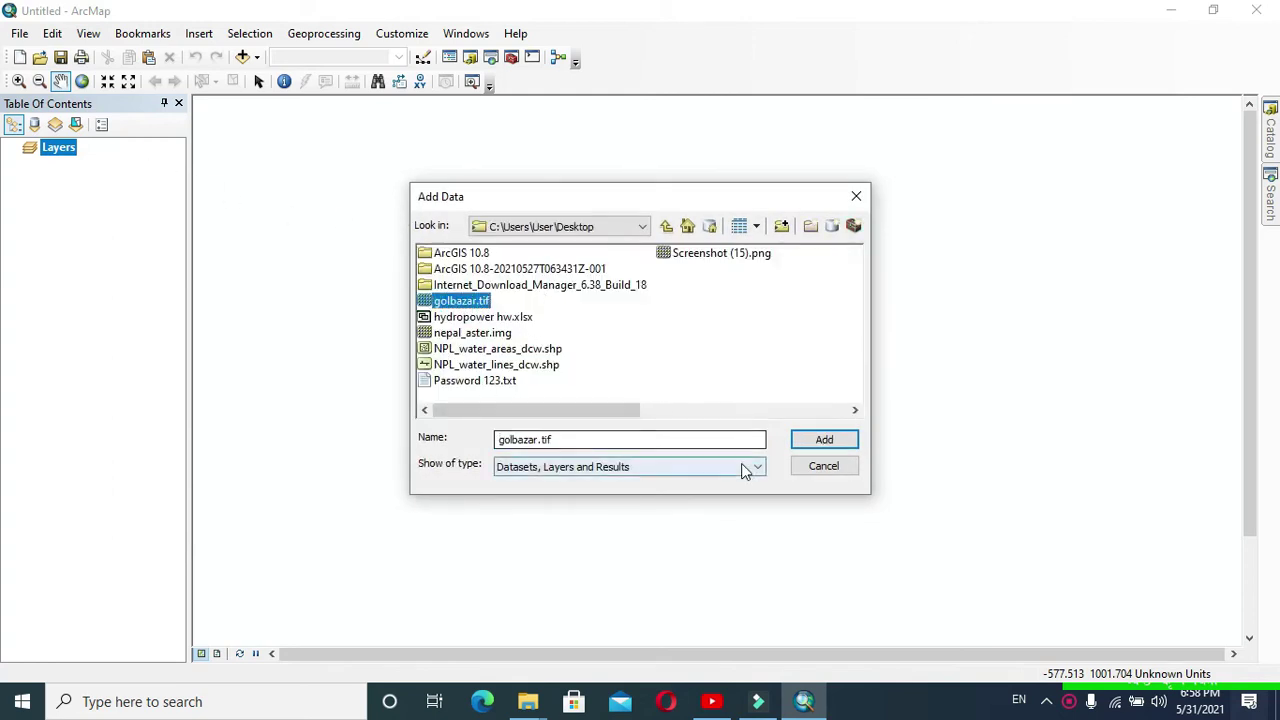
pyautogui.click(805, 439)
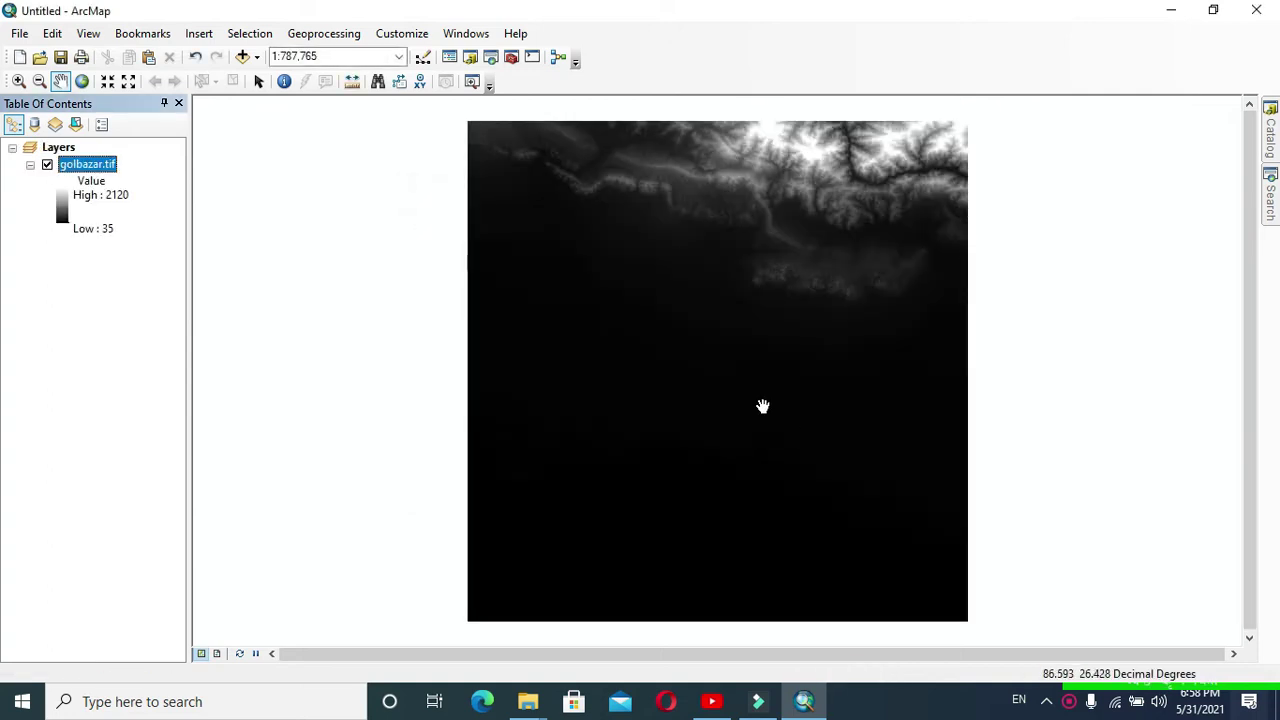
# Show the Hydrology toolset under Spatial Analyst Tools in ArcToolbox
pyautogui.click(509, 56)
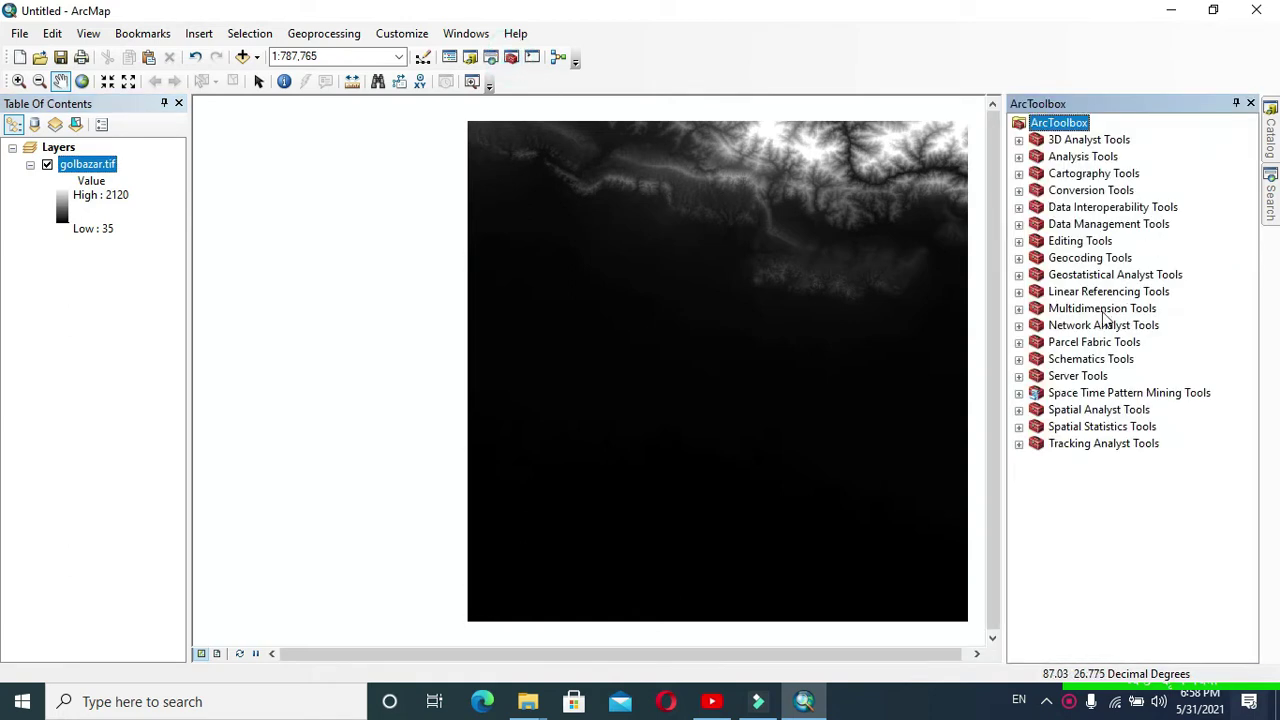
pyautogui.click(1019, 413)
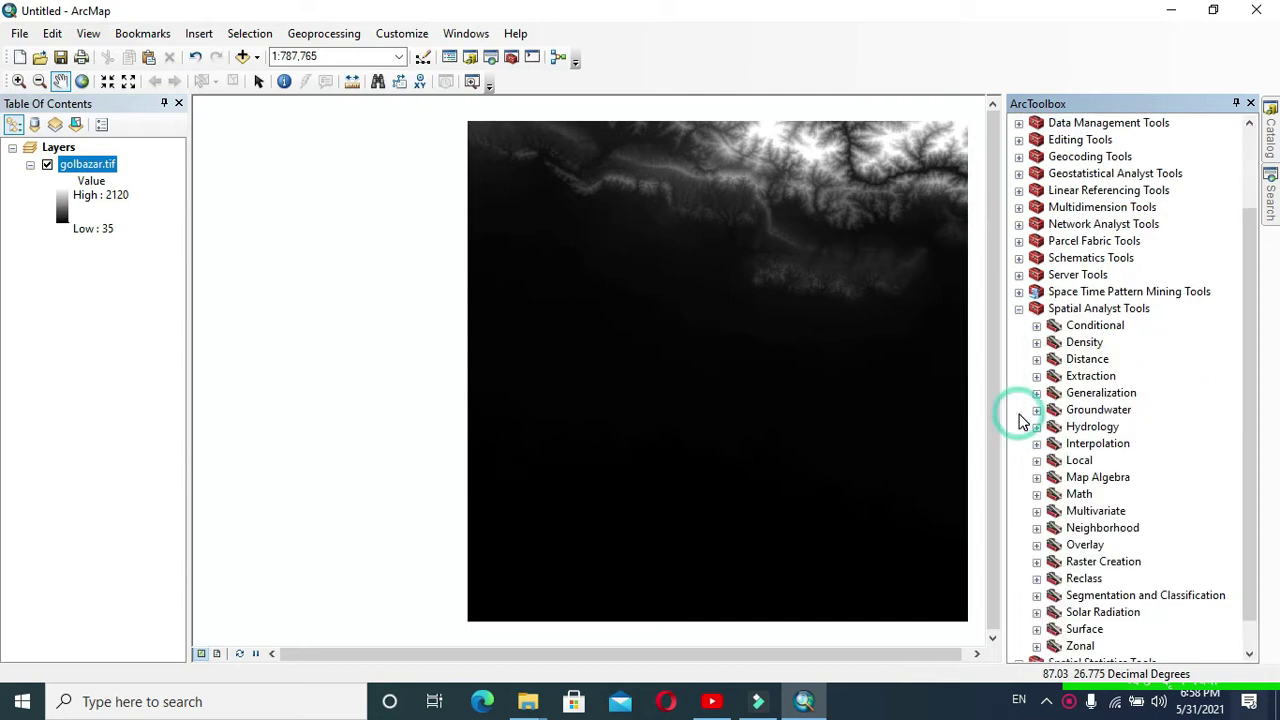
pyautogui.scroll(-1, 1077, 423)
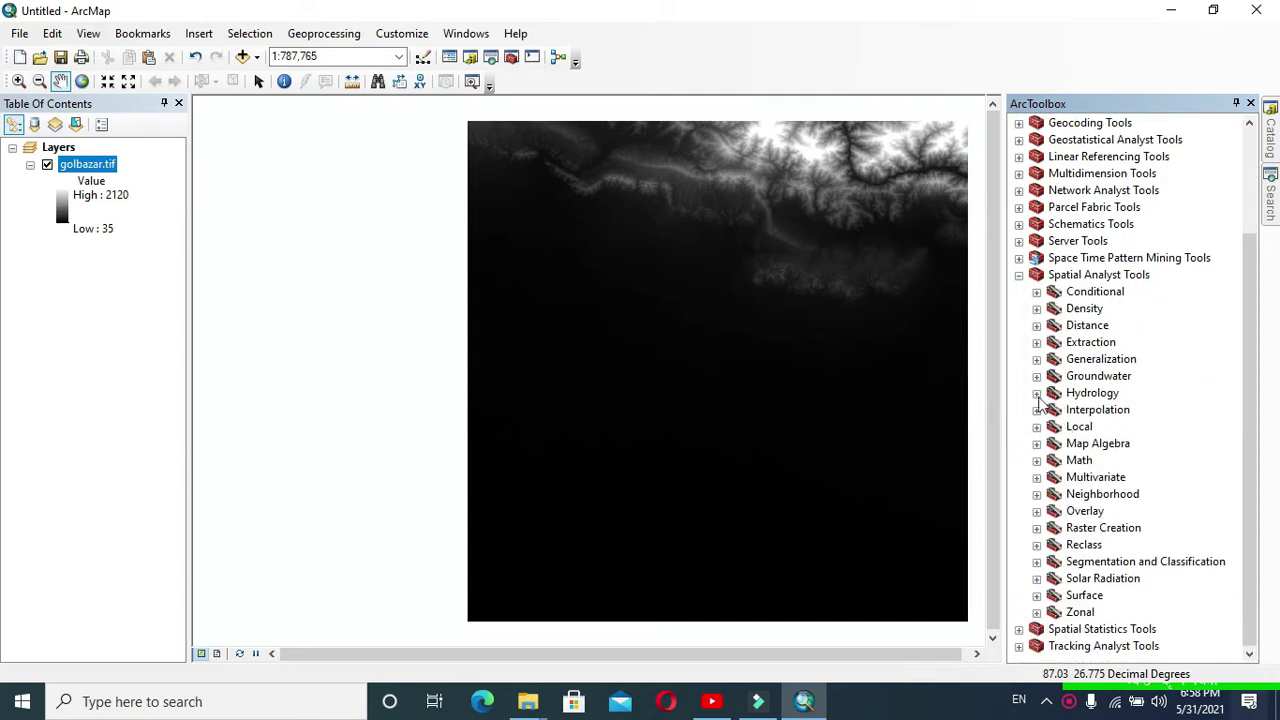
pyautogui.click(1037, 393)
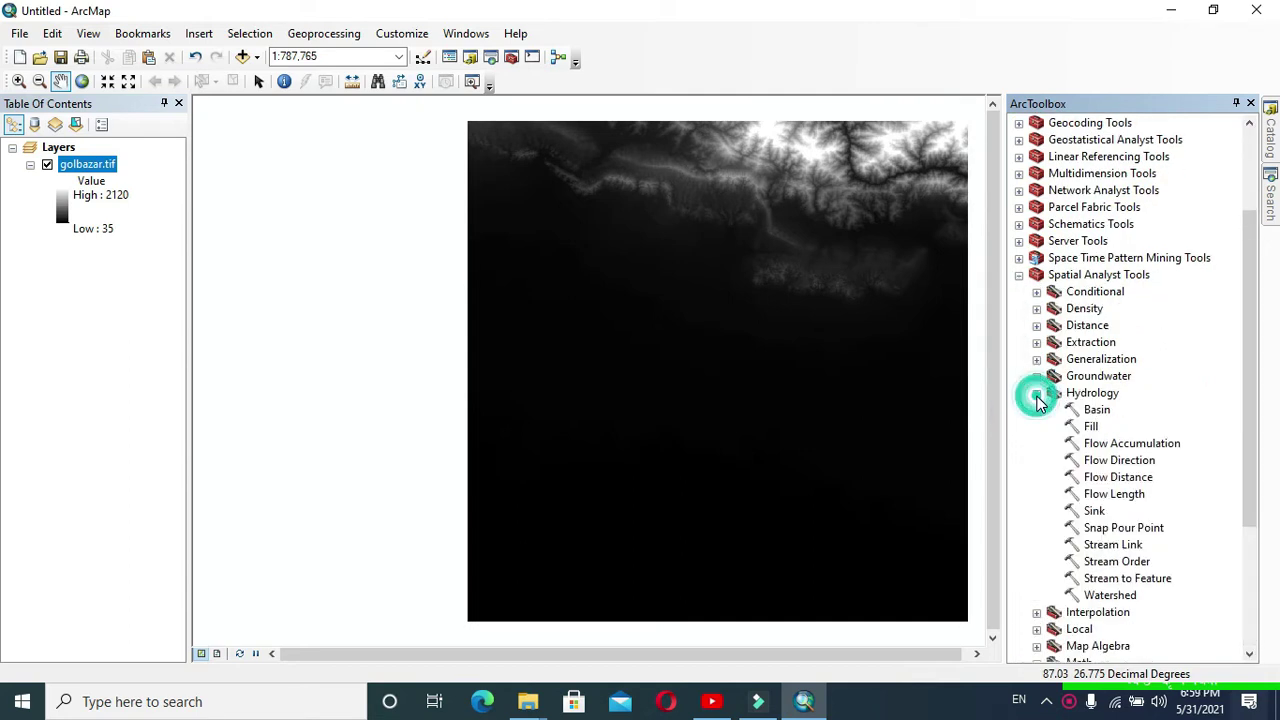
# Run Fill on golbazar.tif with the default output, creating Fill_tif3
pyautogui.doubleClick(1090, 426)
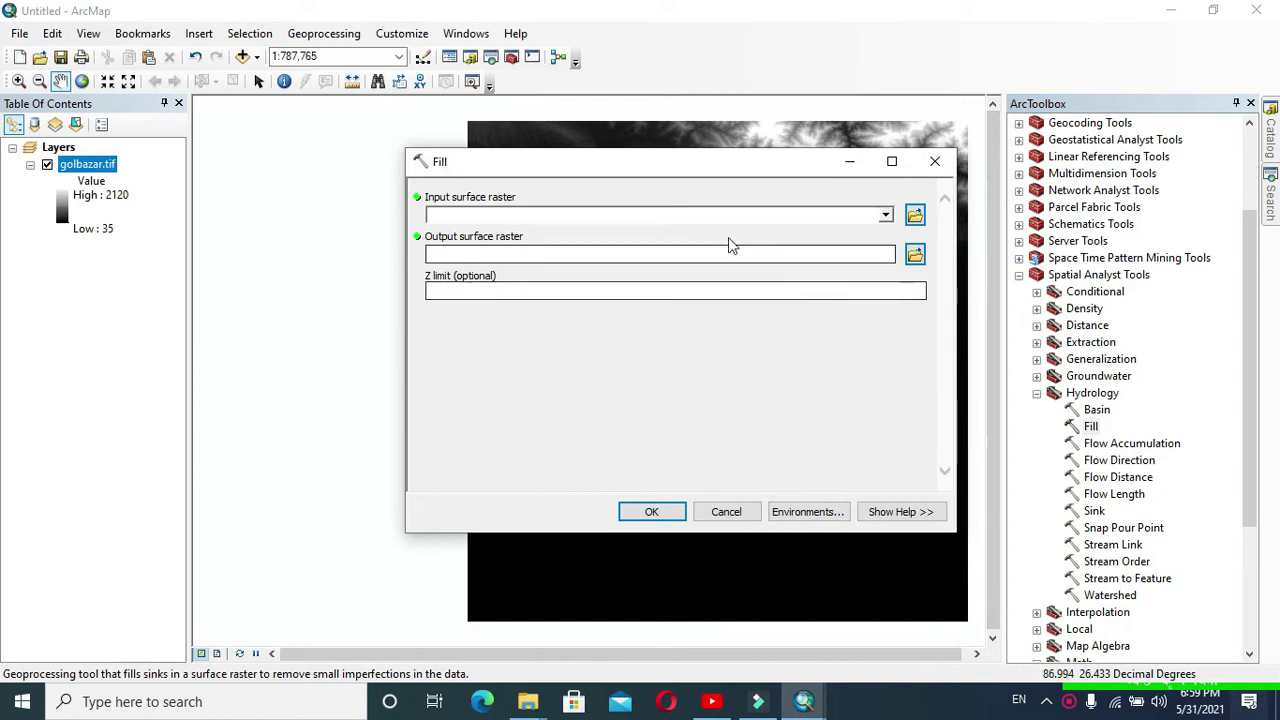
pyautogui.click(885, 214)
pyautogui.click(508, 232)
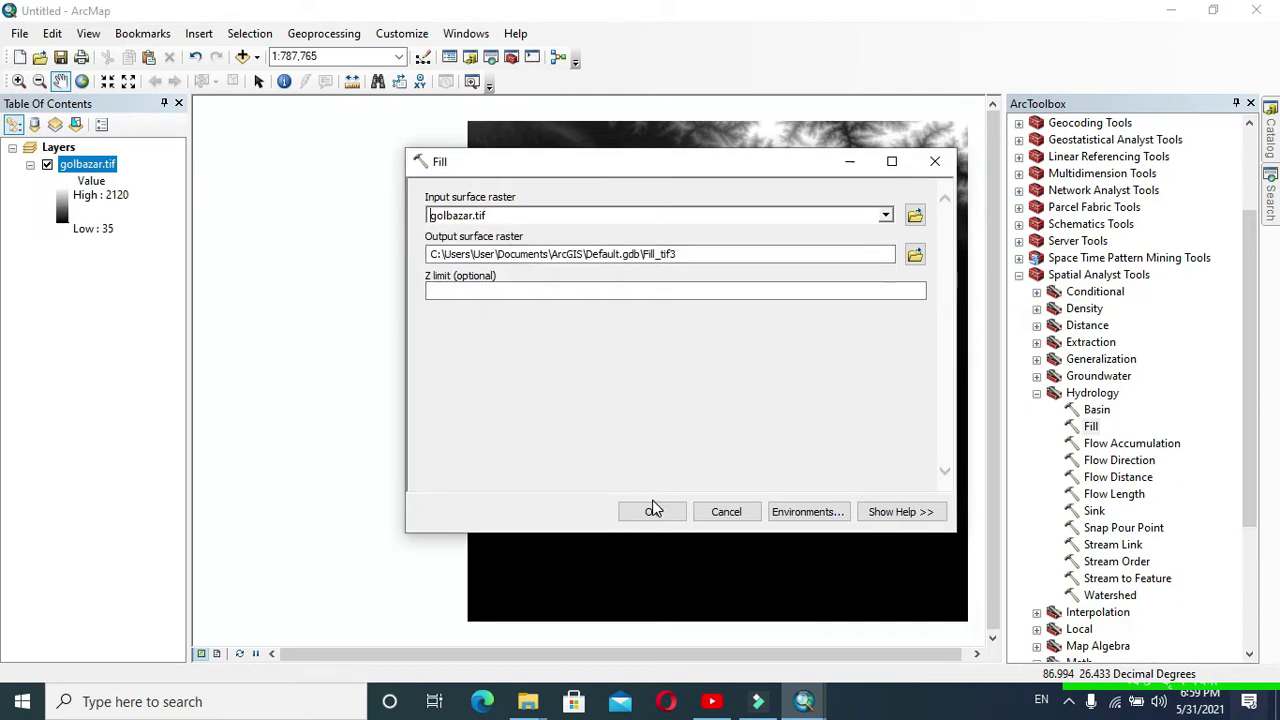
pyautogui.click(652, 512)
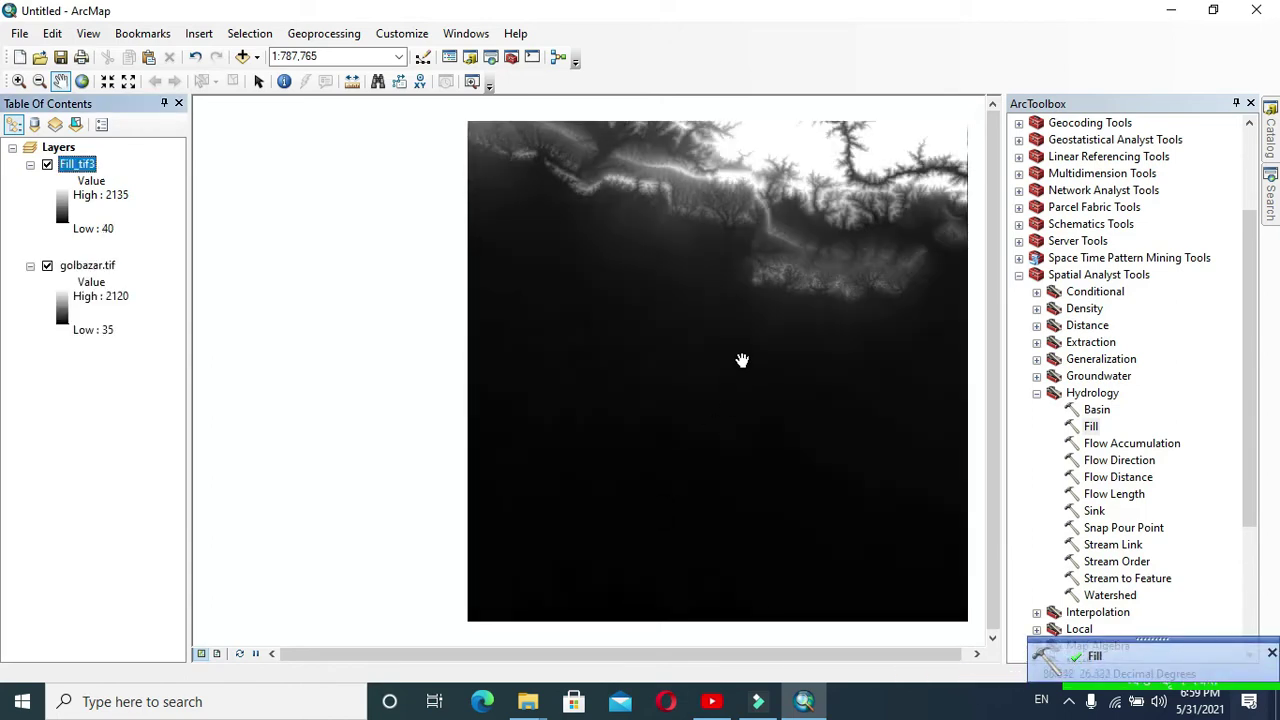
pyautogui.scroll(1, 714, 360)
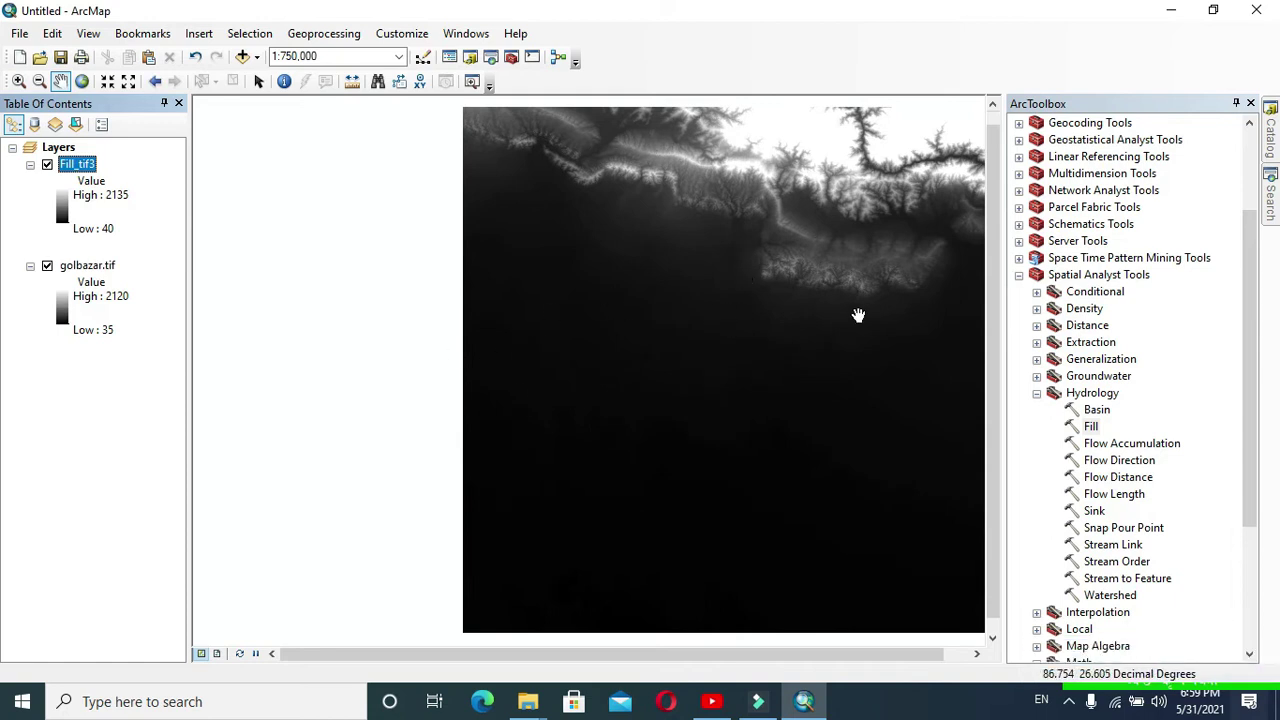
pyautogui.scroll(1, 826, 290)
pyautogui.scroll(-2, 826, 290)
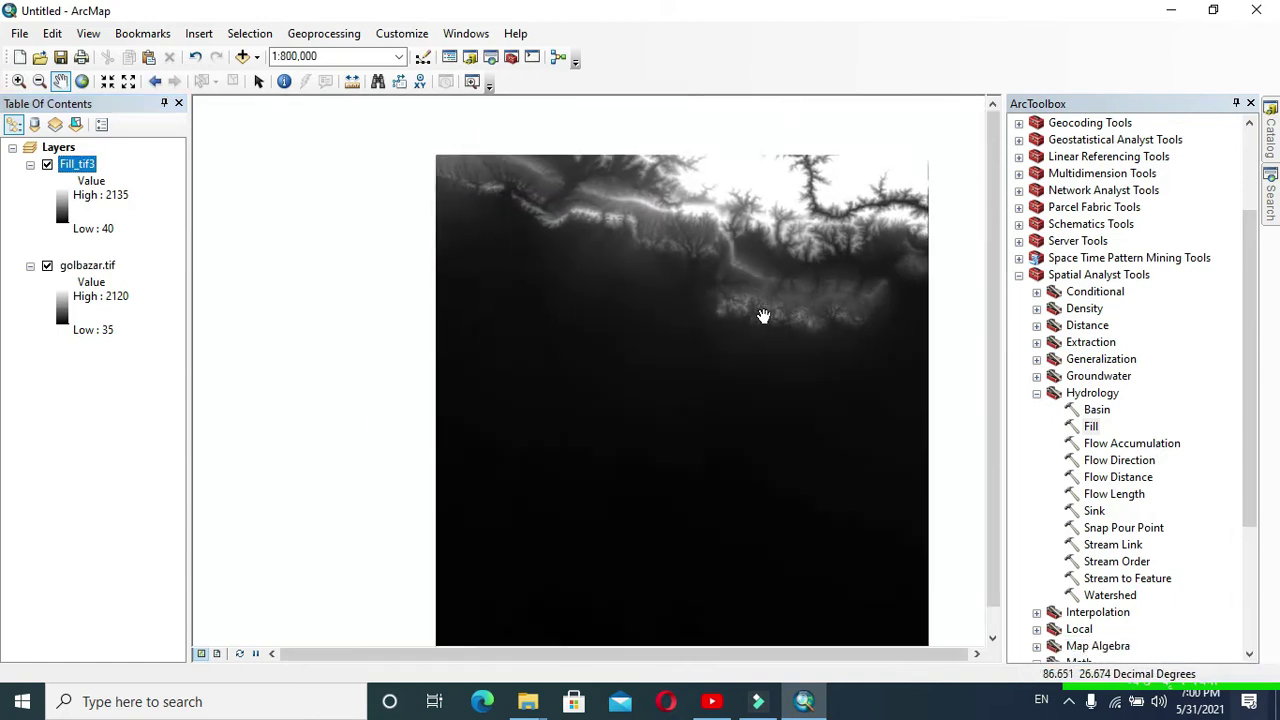
# Run Flow Direction on Fill_tif3, creating FlowDir_Fill4 in Default.gdb
pyautogui.doubleClick(1117, 462)
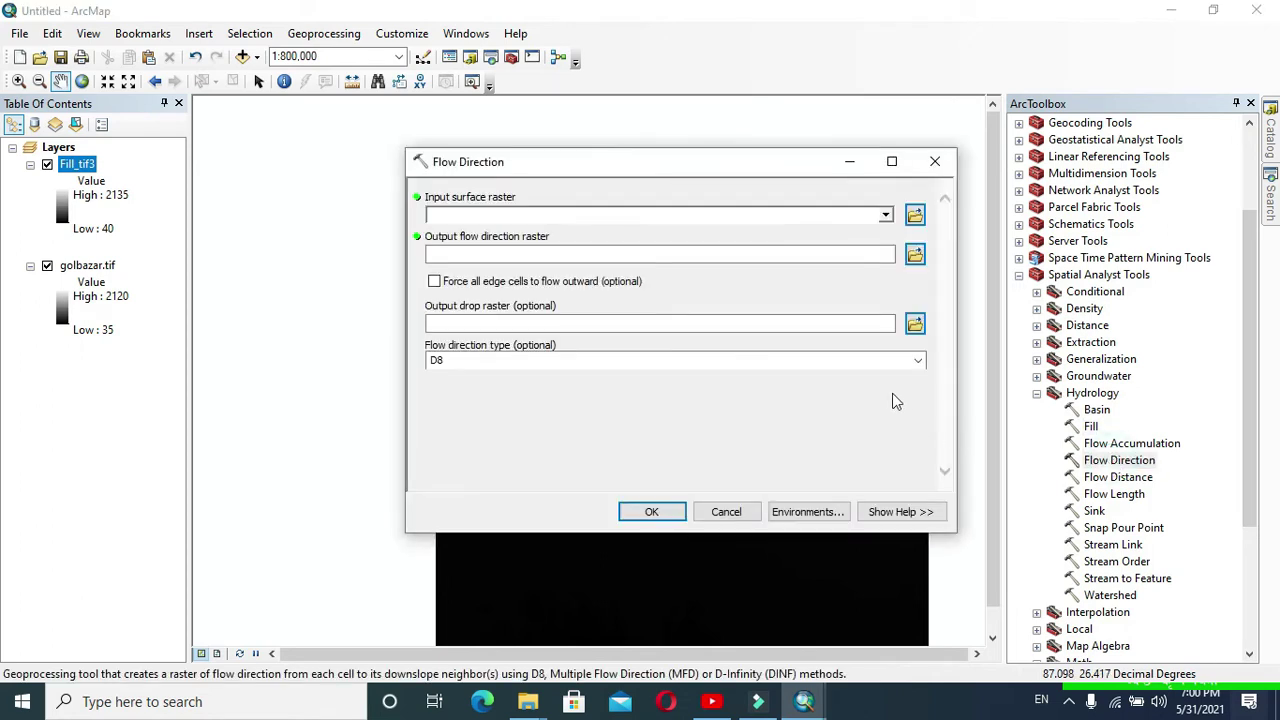
pyautogui.click(885, 215)
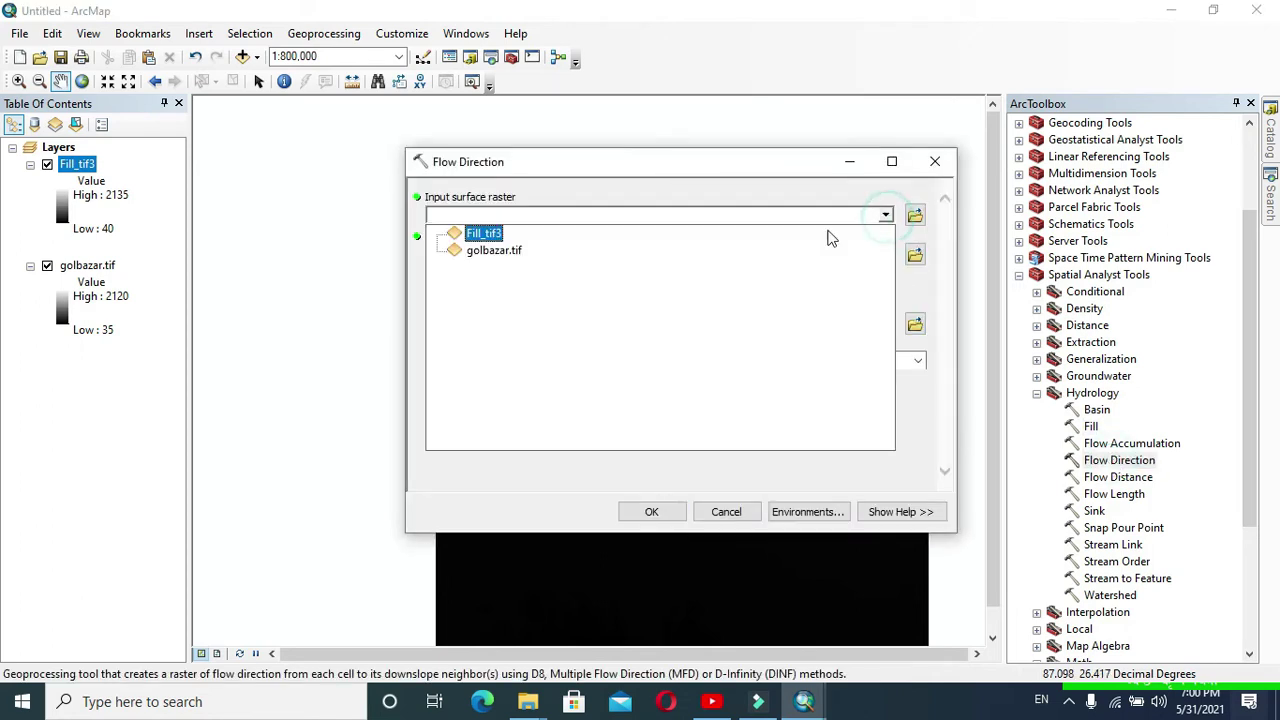
pyautogui.click(743, 234)
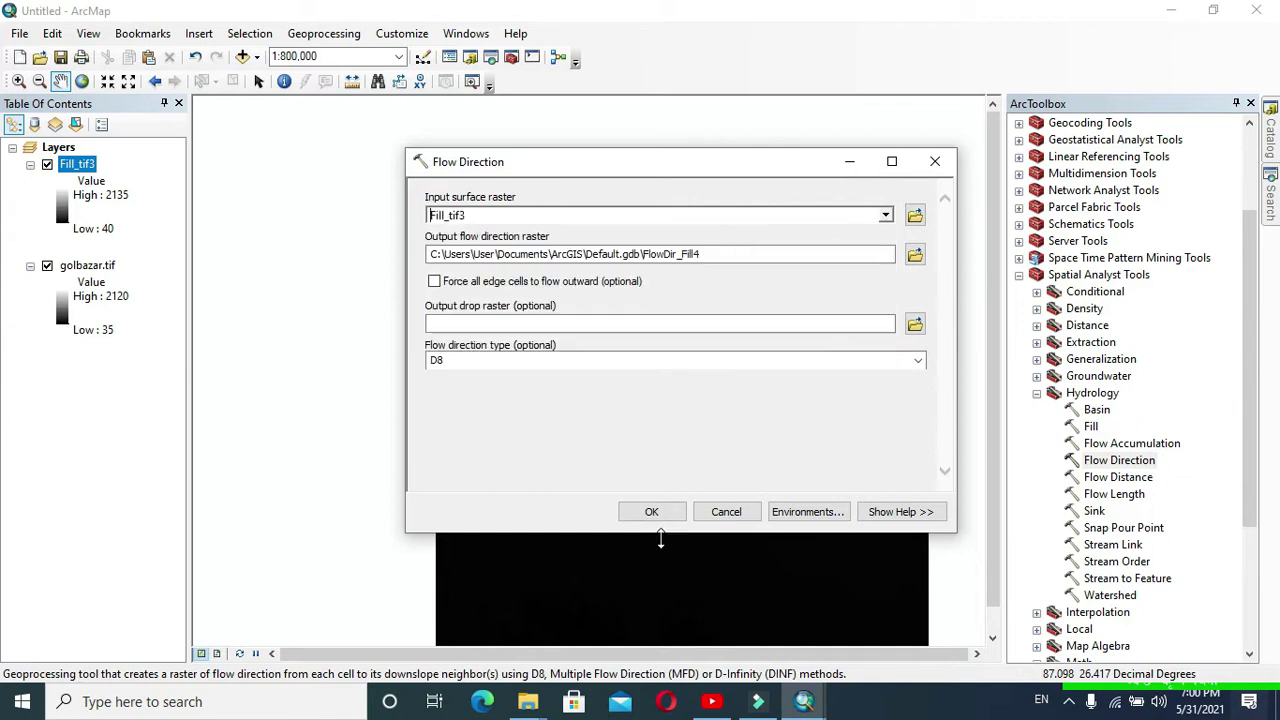
pyautogui.click(643, 514)
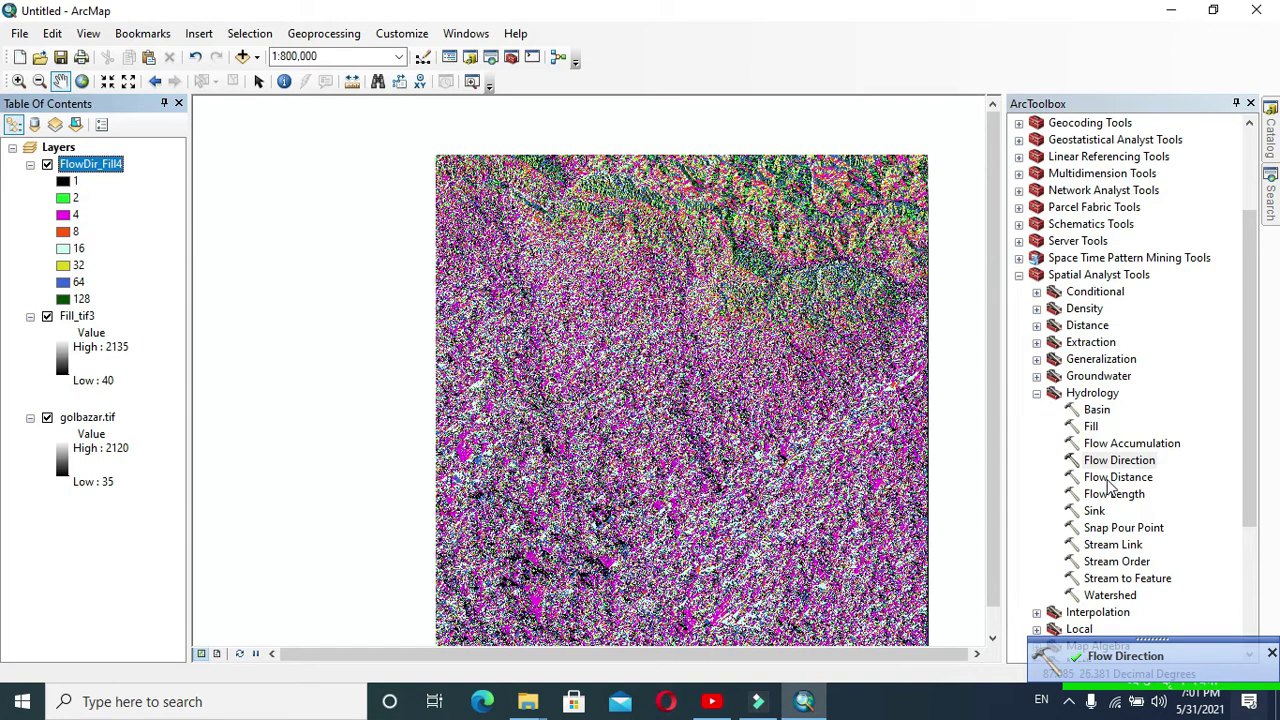
# Run Flow Accumulation on FlowDir_Fill4 with default settings, creating FlowAcc_Flow4
pyautogui.doubleClick(1118, 445)
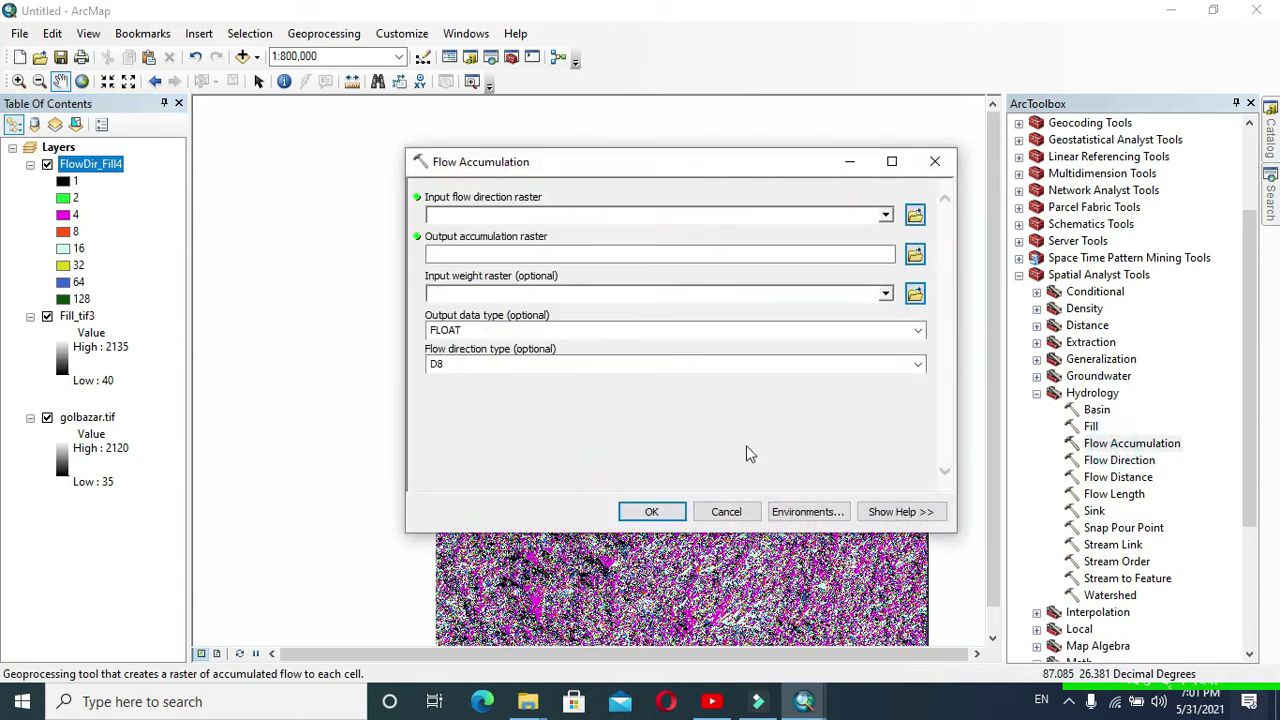
pyautogui.click(885, 216)
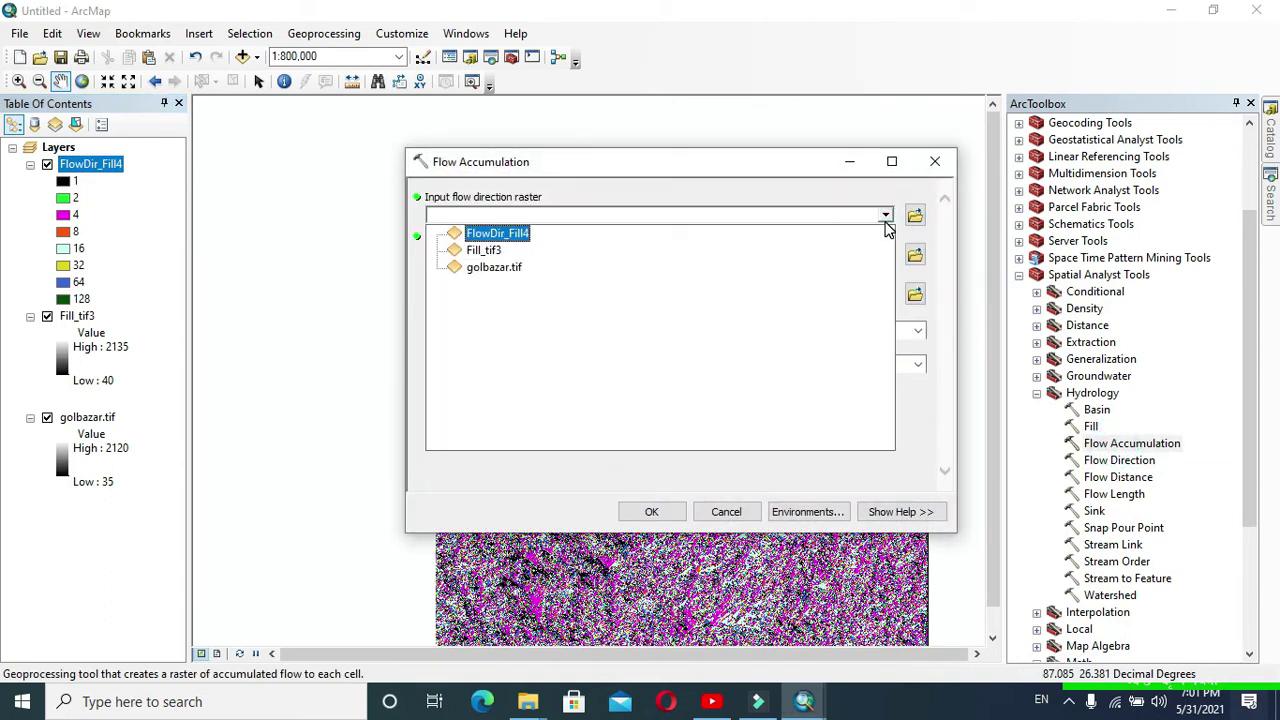
pyautogui.click(675, 240)
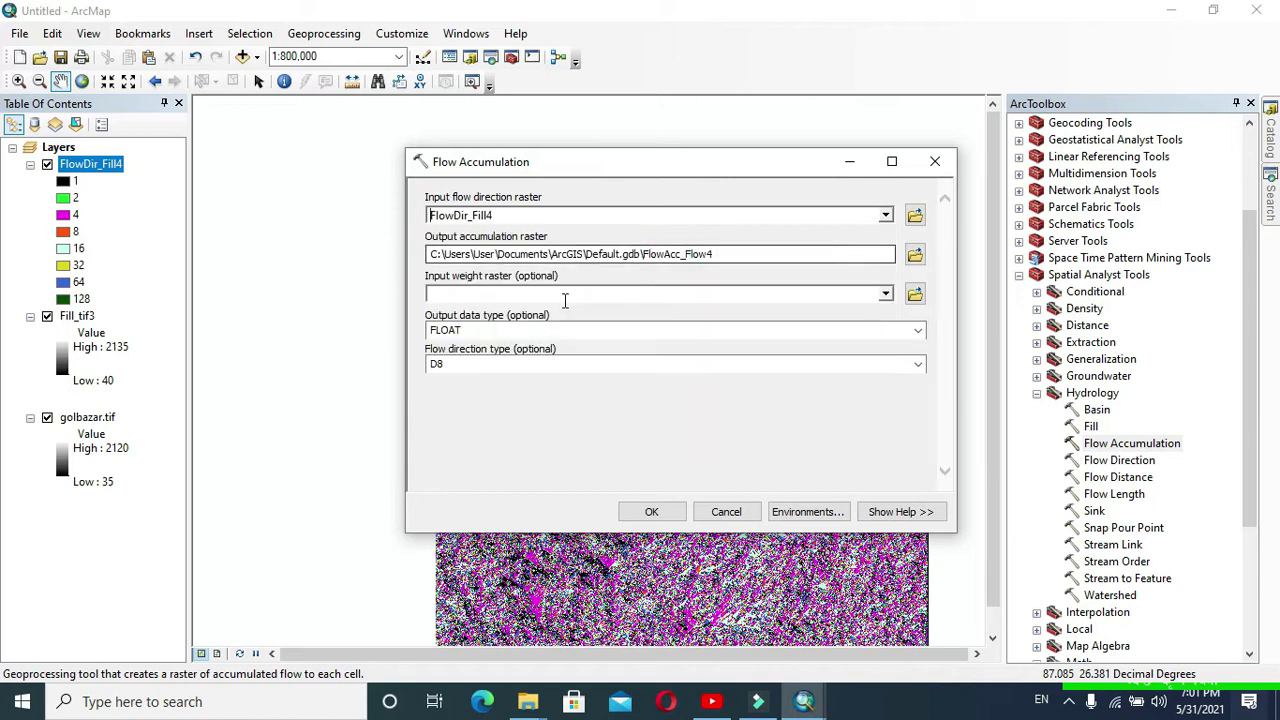
pyautogui.click(651, 513)
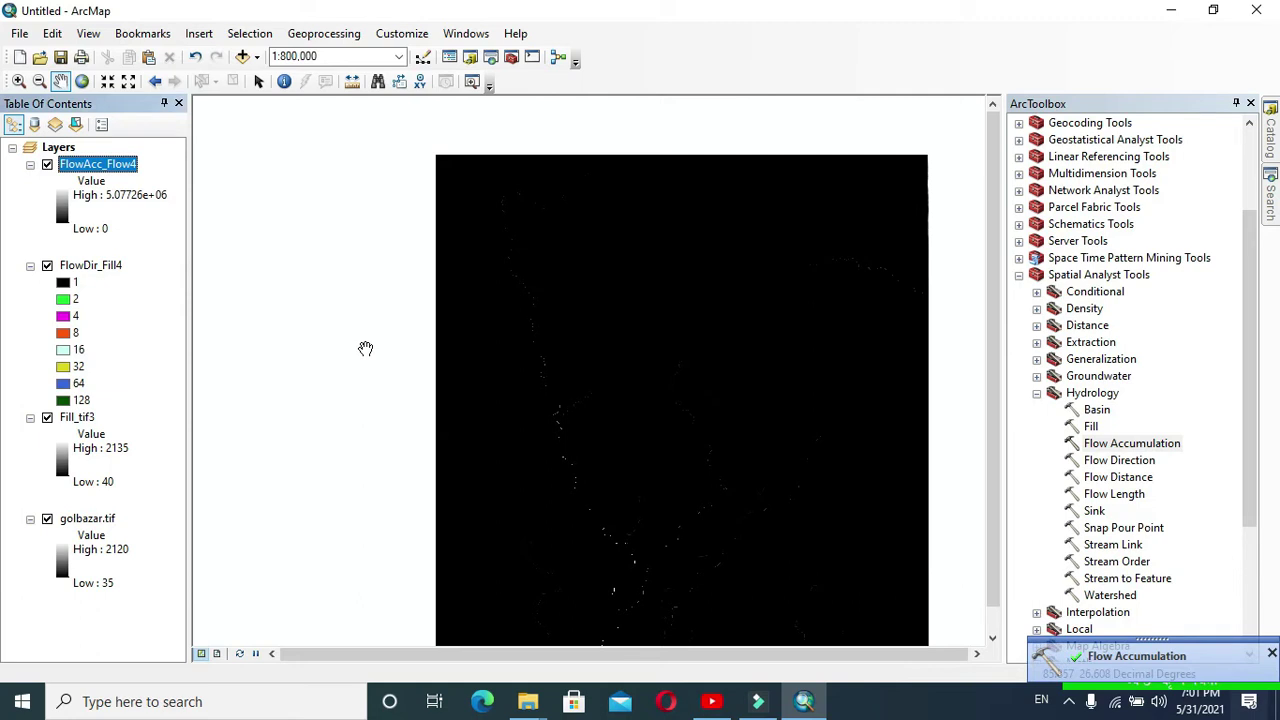
# Symbolize FlowAcc_Flow4 as Classified with 2 classes and the first break set to 1000
pyautogui.rightClick(100, 163)
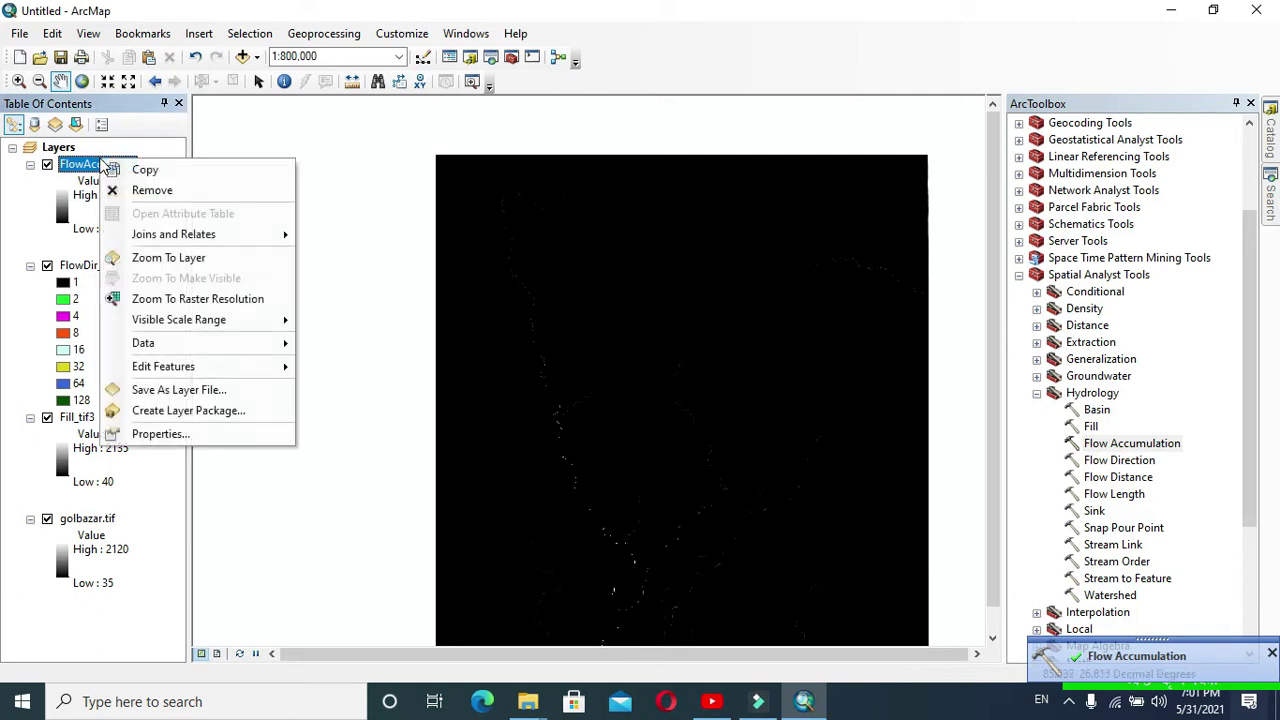
pyautogui.click(160, 433)
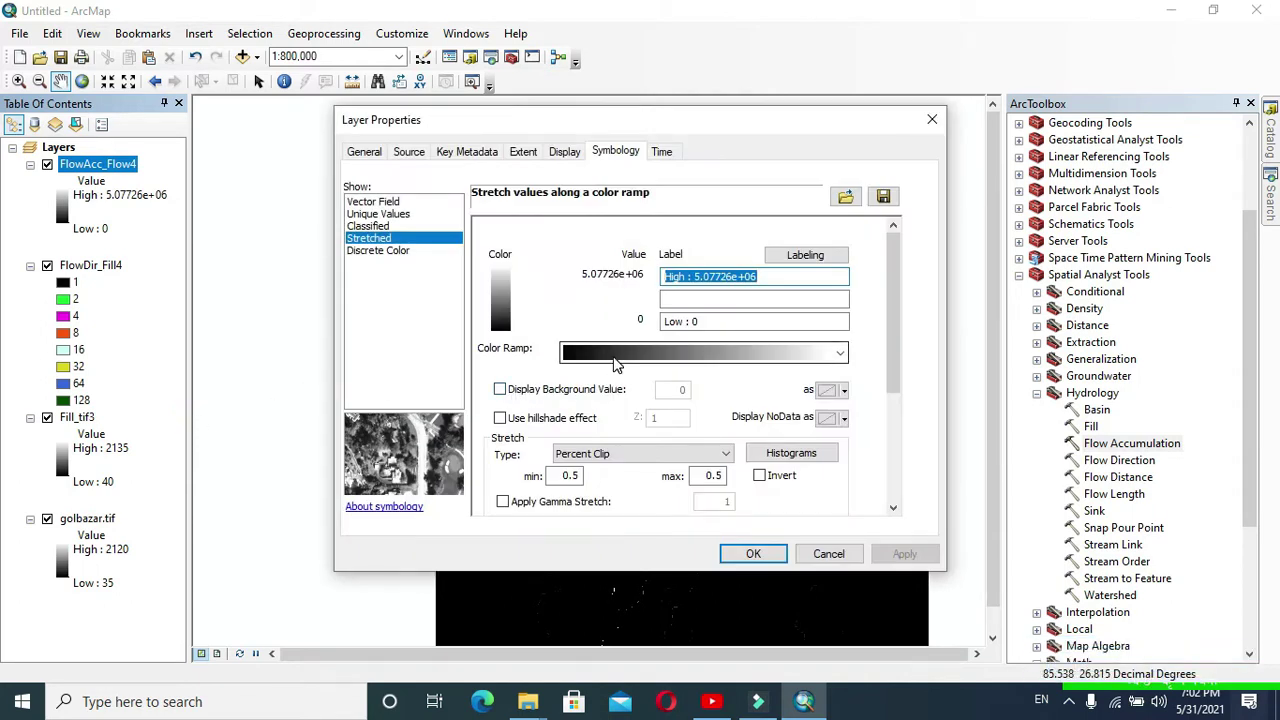
pyautogui.click(401, 227)
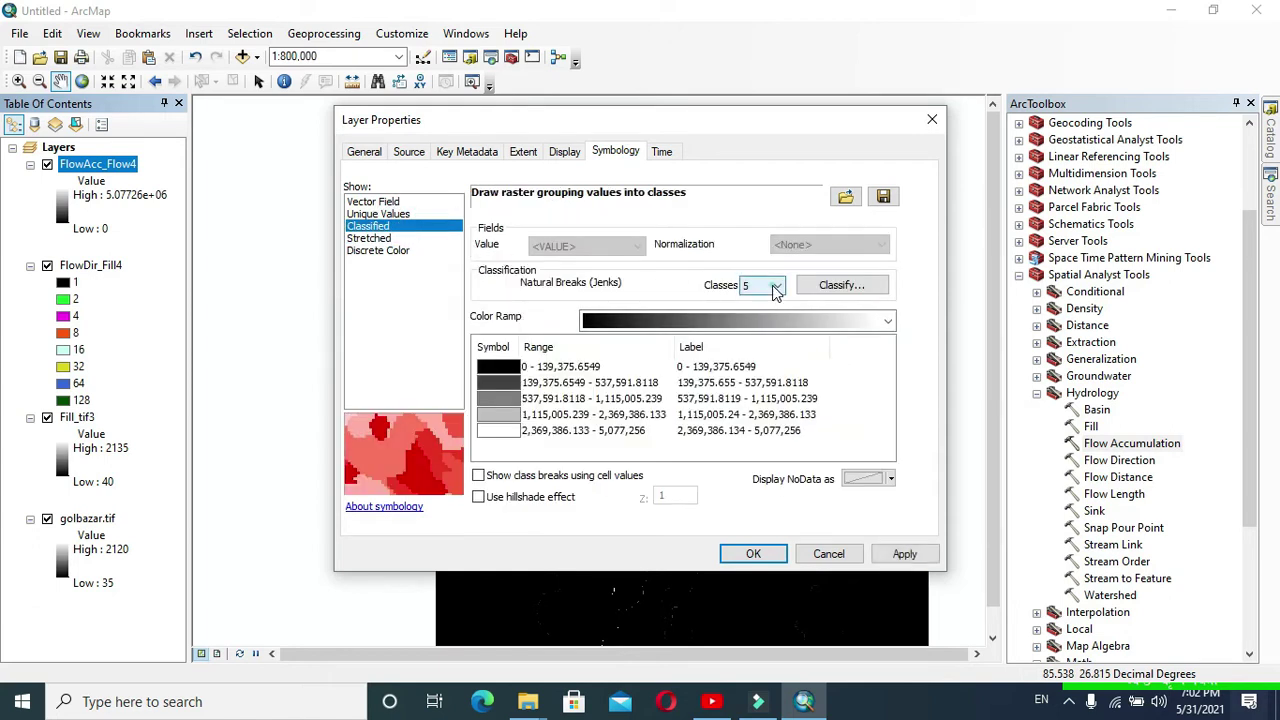
pyautogui.click(773, 288)
pyautogui.scroll(1, 760, 318)
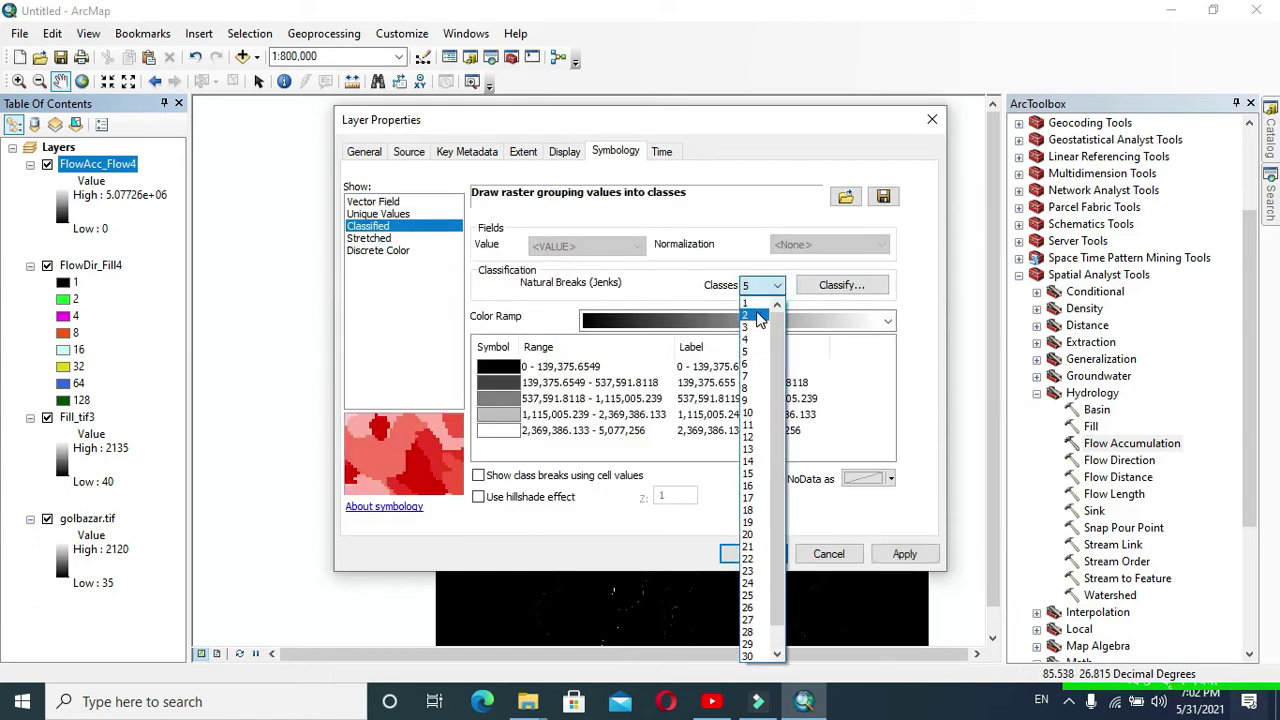
pyautogui.click(750, 318)
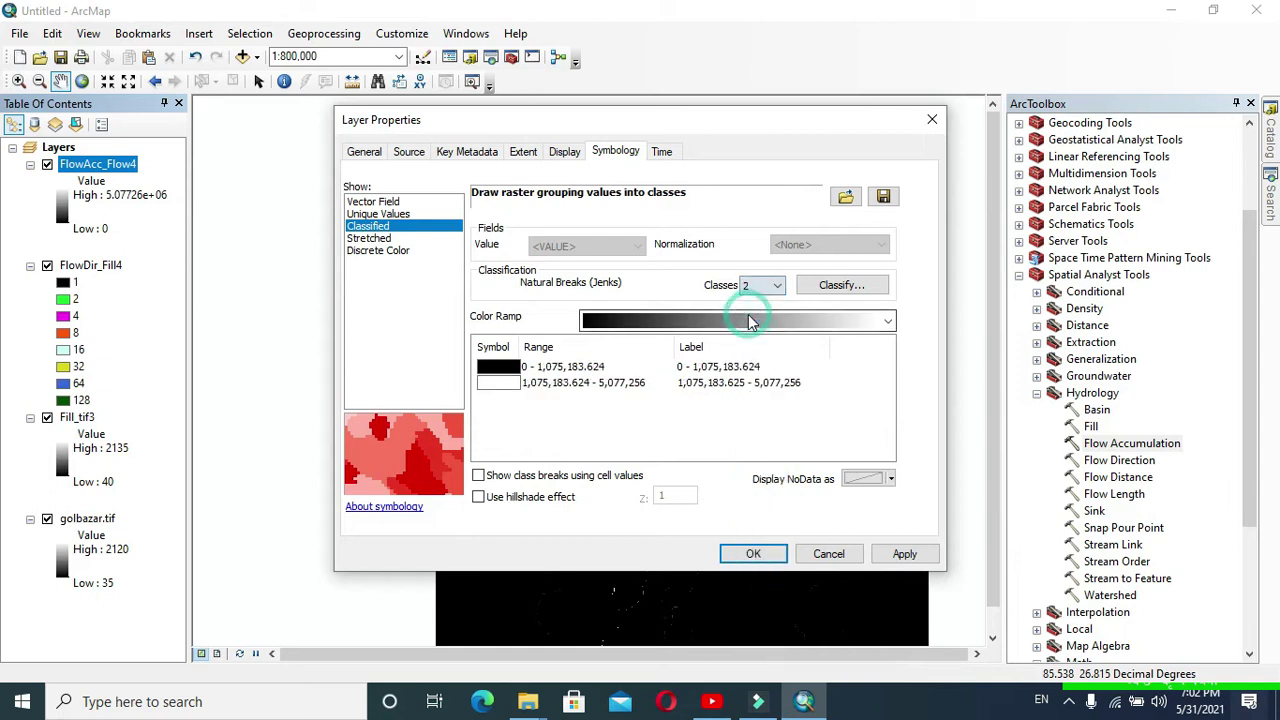
pyautogui.click(824, 292)
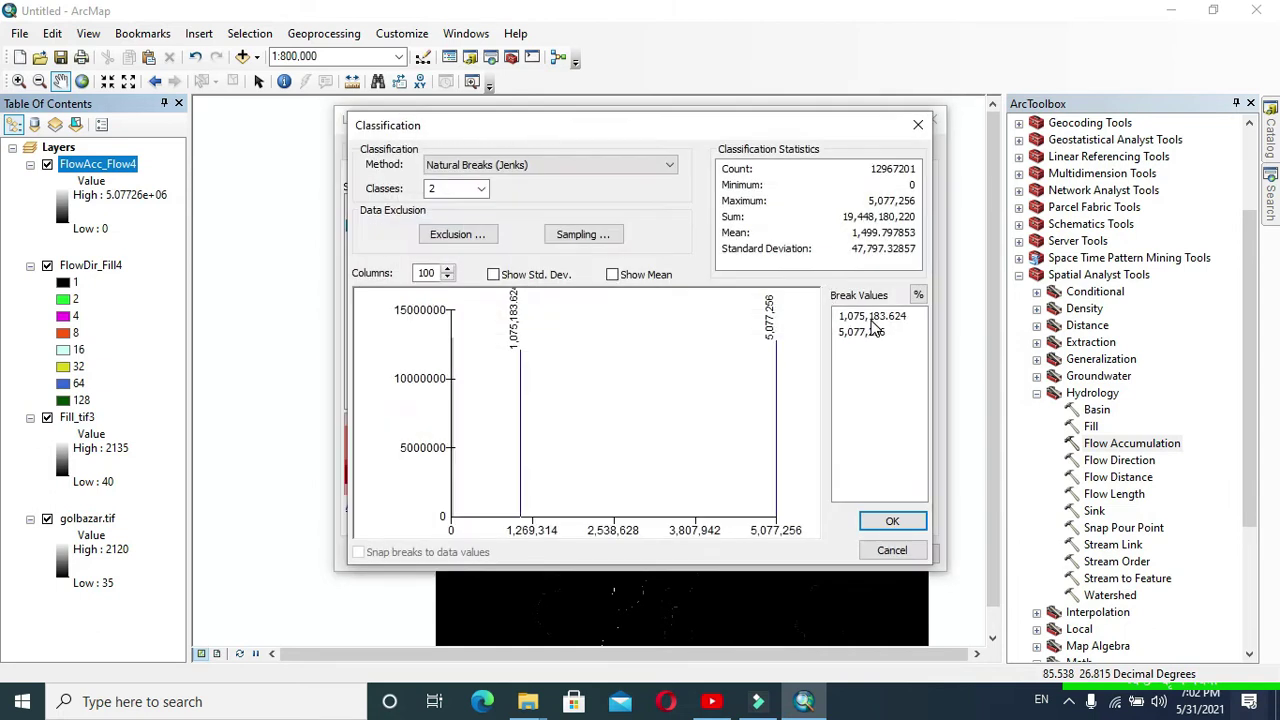
pyautogui.click(872, 318)
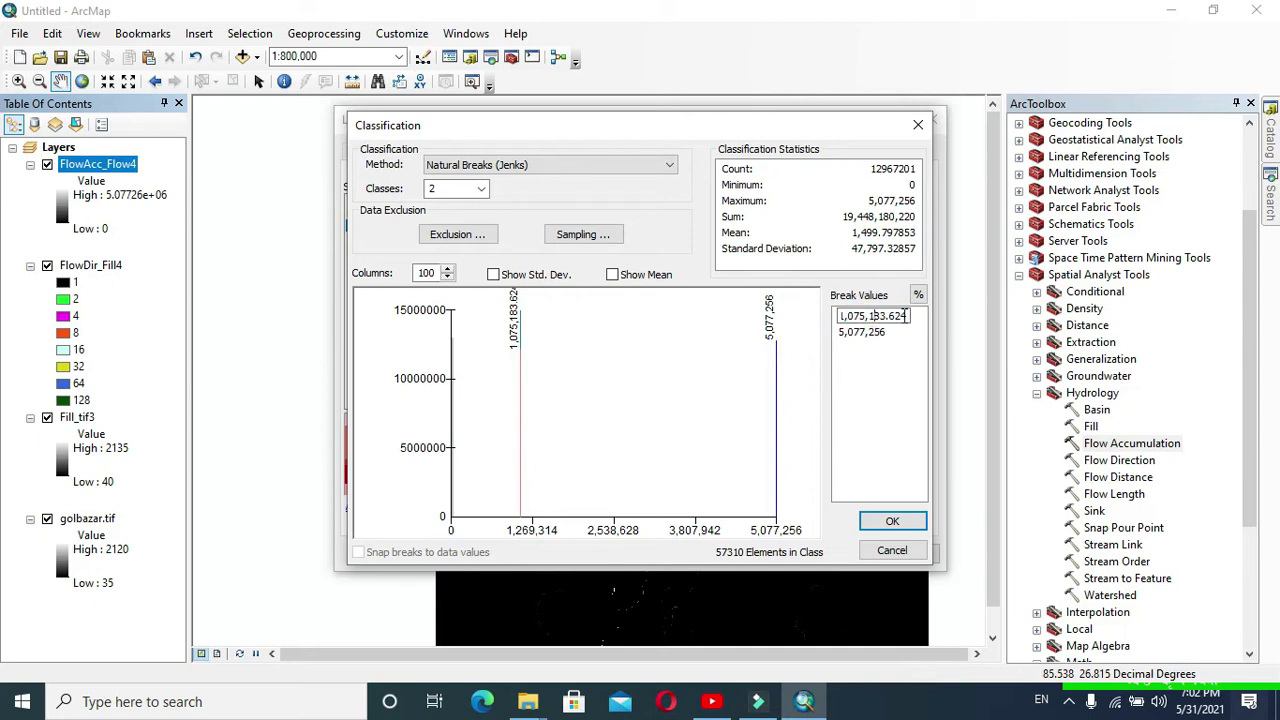
pyautogui.press('BackSpace')
pyautogui.press('BackSpace')
pyautogui.press('BackSpace')
pyautogui.press('BackSpace')
pyautogui.press('BackSpace')
pyautogui.press('BackSpace')
pyautogui.press('BackSpace')
pyautogui.press('BackSpace')
pyautogui.press('BackSpace')
pyautogui.press('BackSpace')
pyautogui.press('BackSpace')
pyautogui.press('BackSpace')
pyautogui.press('BackSpace')
pyautogui.click(890, 523)
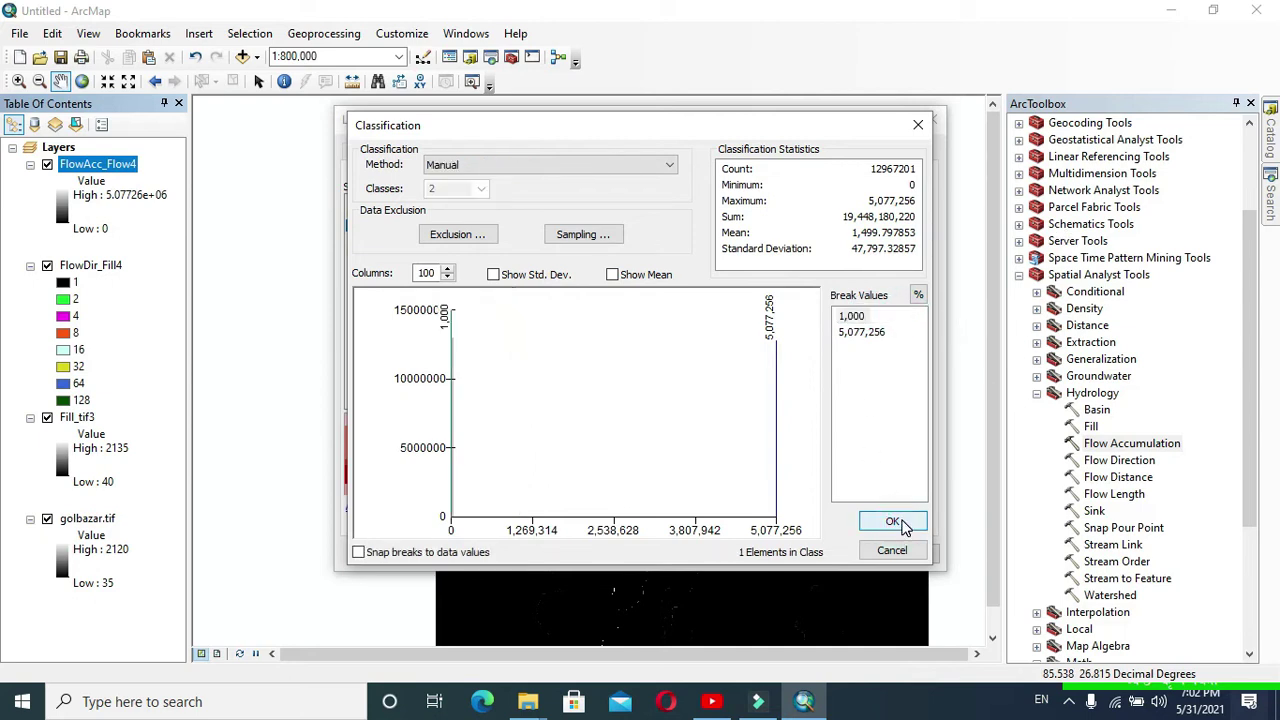
pyautogui.click(893, 524)
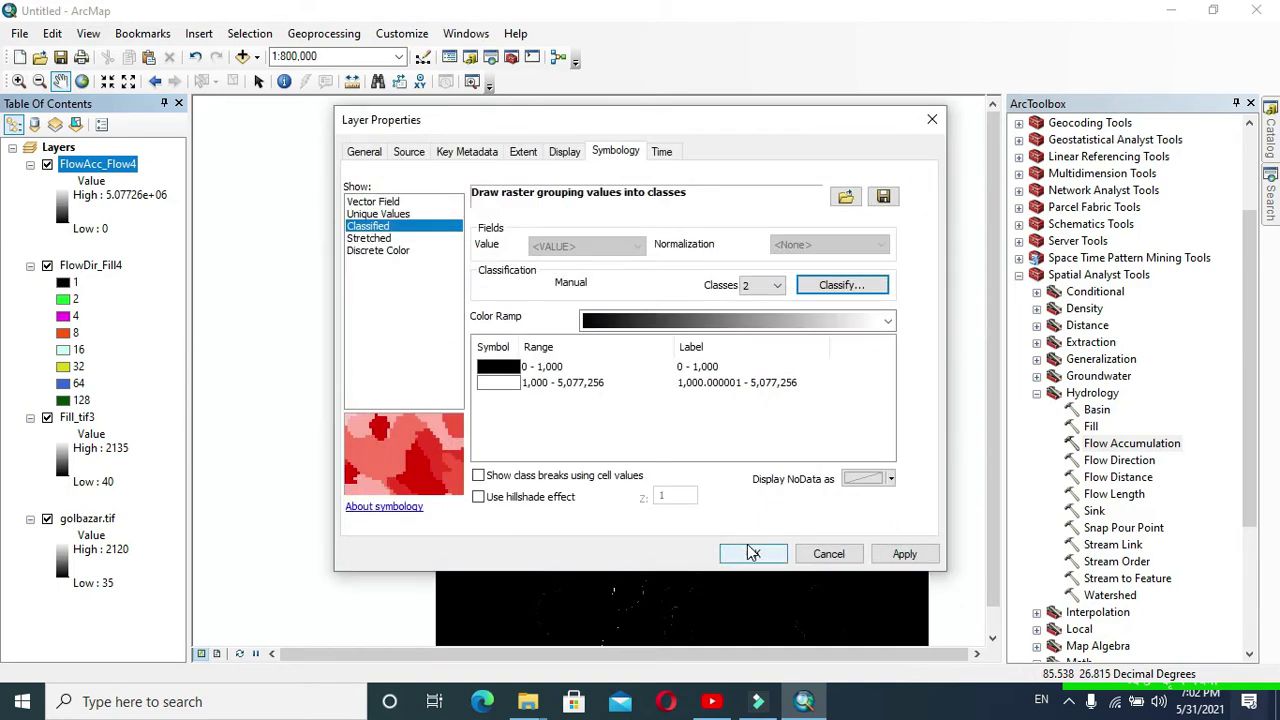
pyautogui.click(753, 555)
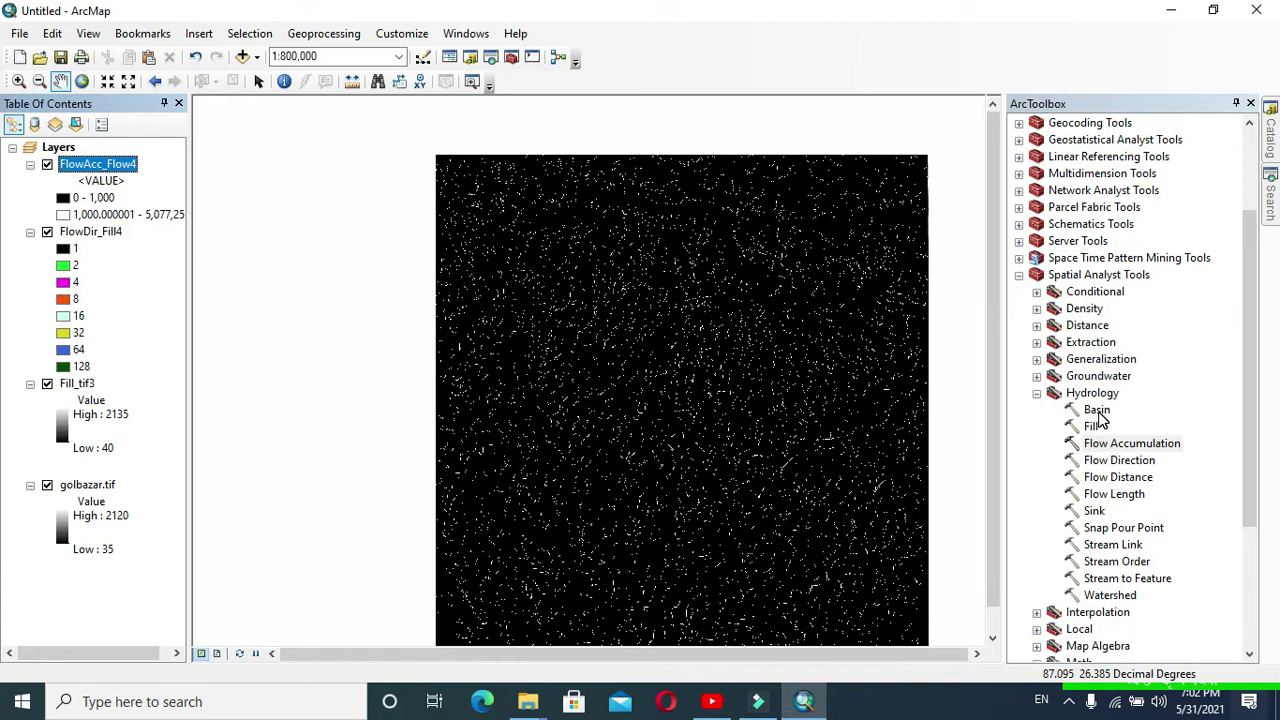
# Run Basin on FlowDir_Fill4, creating Basin_FlowDi4 in Default.gdb
pyautogui.doubleClick(1098, 412)
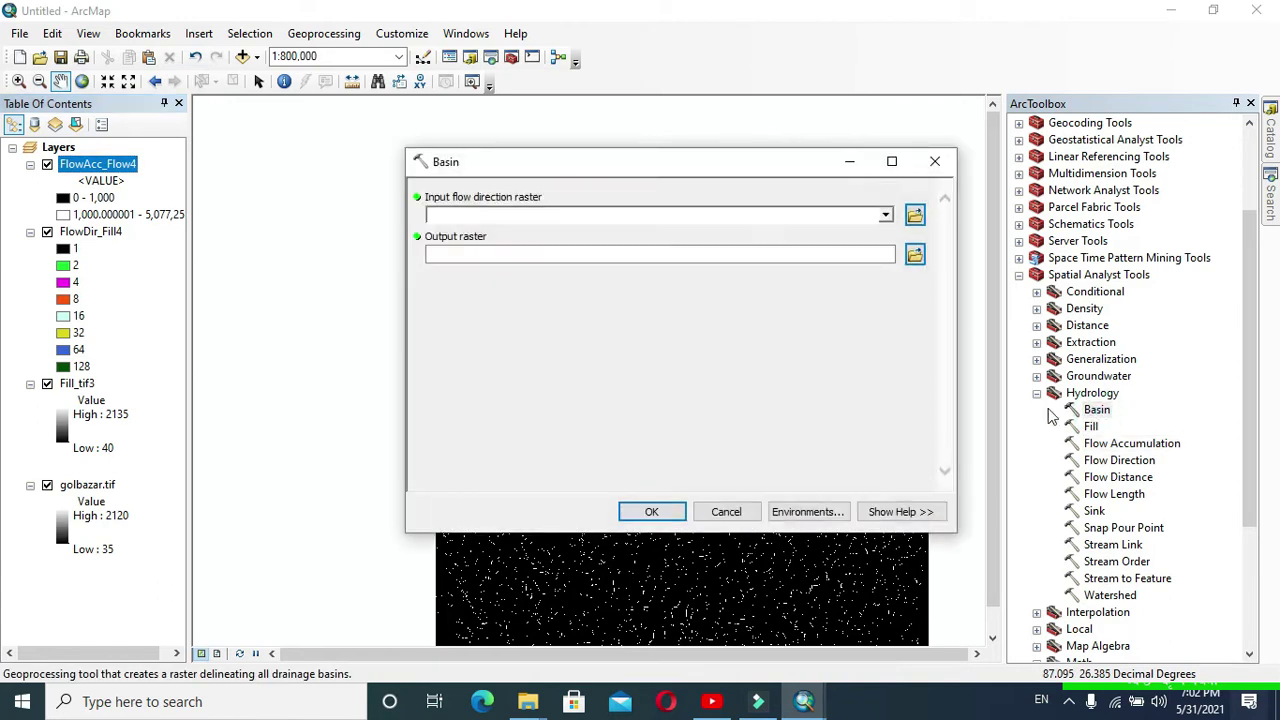
pyautogui.click(885, 215)
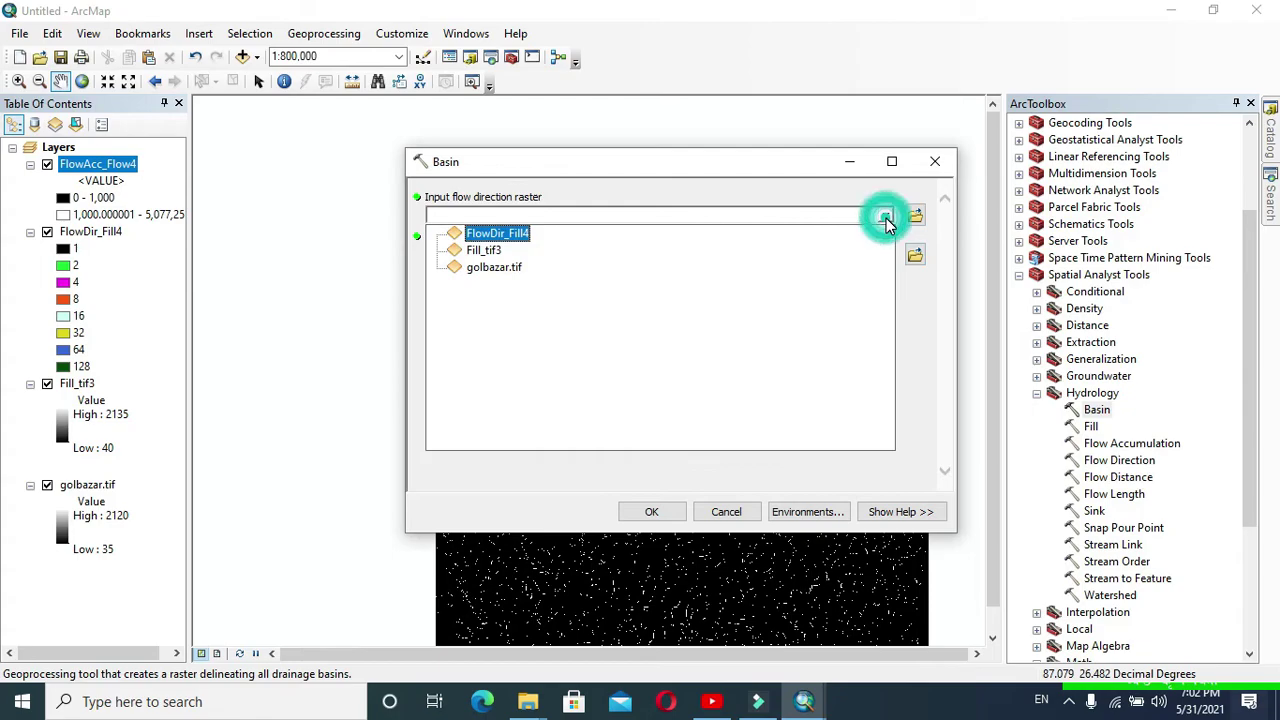
pyautogui.click(588, 234)
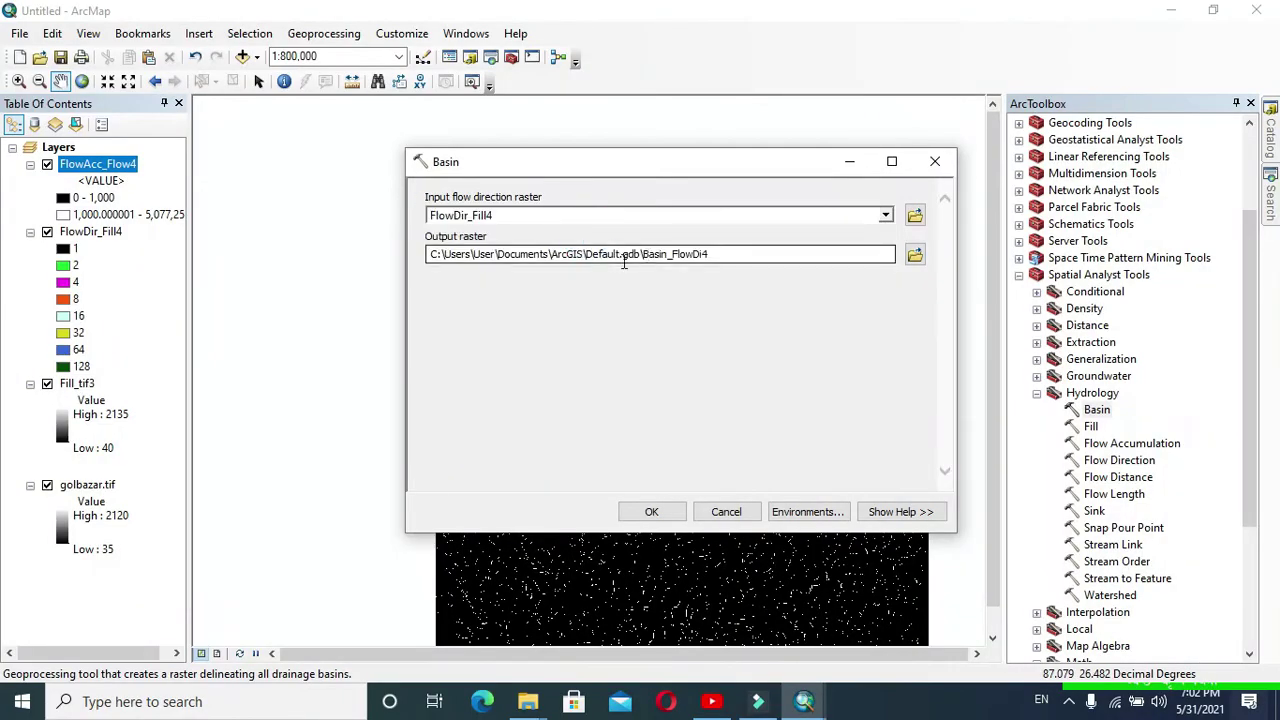
pyautogui.click(651, 511)
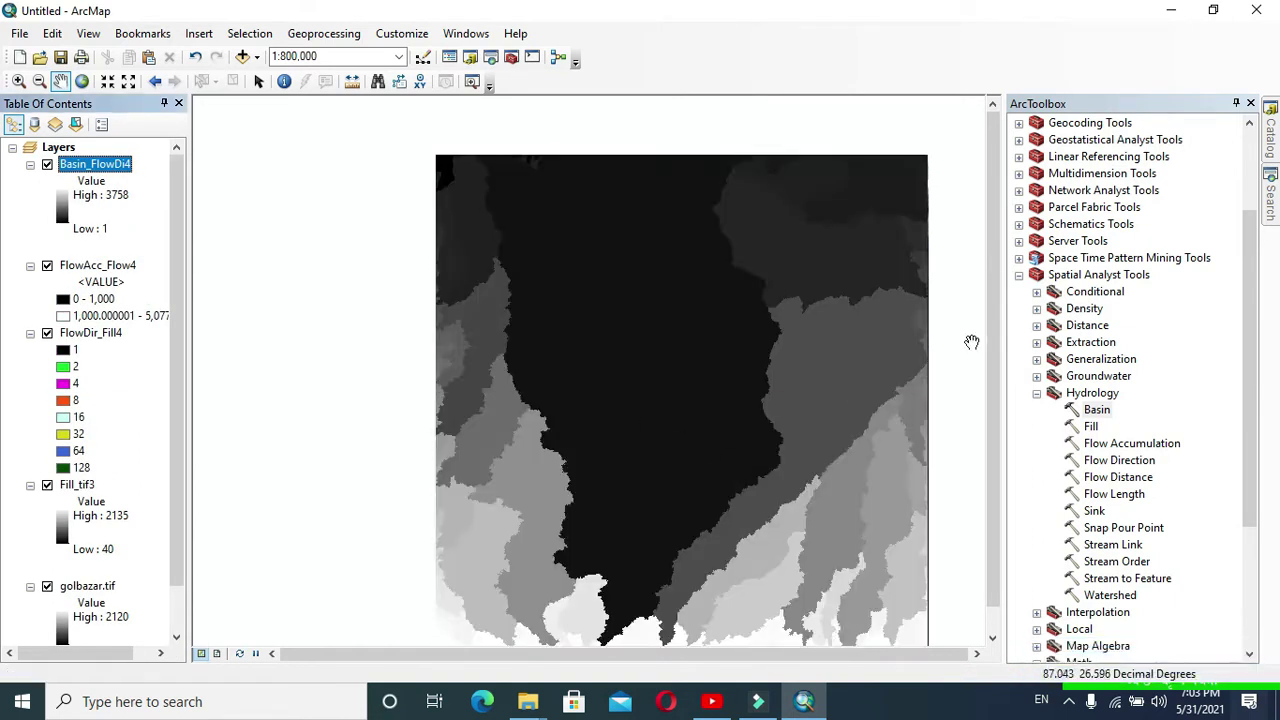
# Open Raster to Polygon from Conversion Tools > From Raster
pyautogui.scroll(3, 1107, 301)
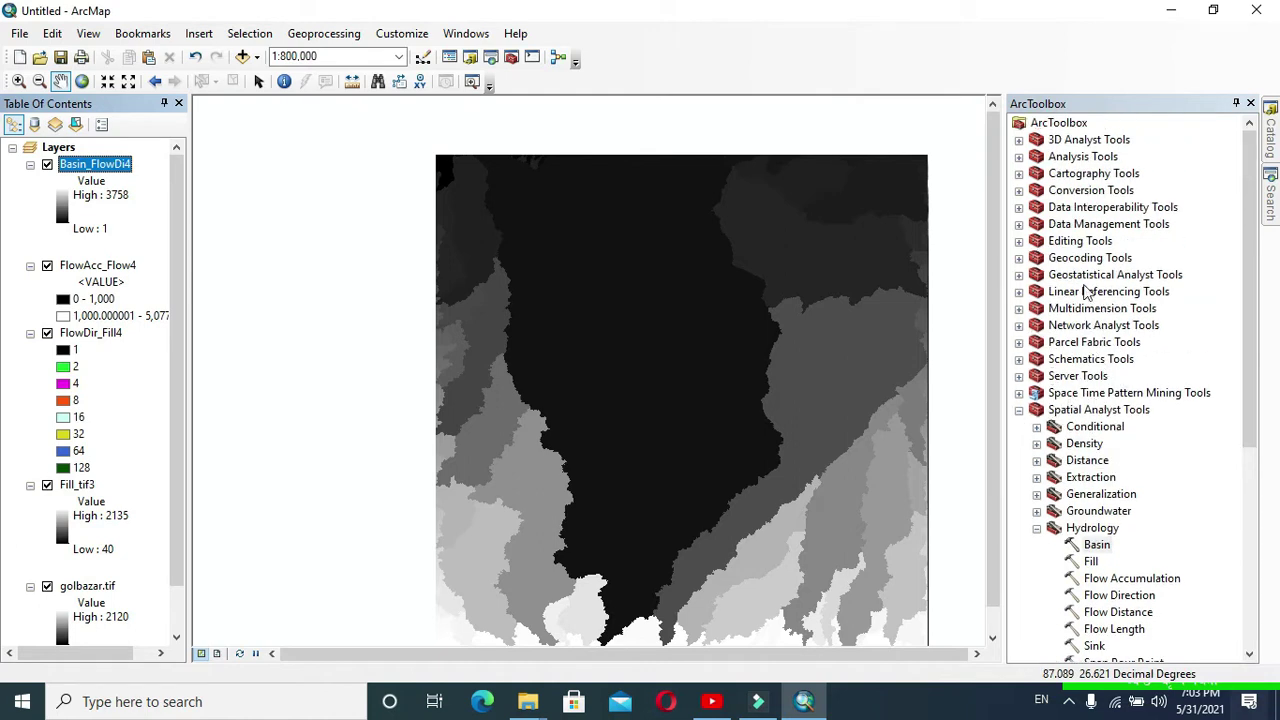
pyautogui.click(1019, 191)
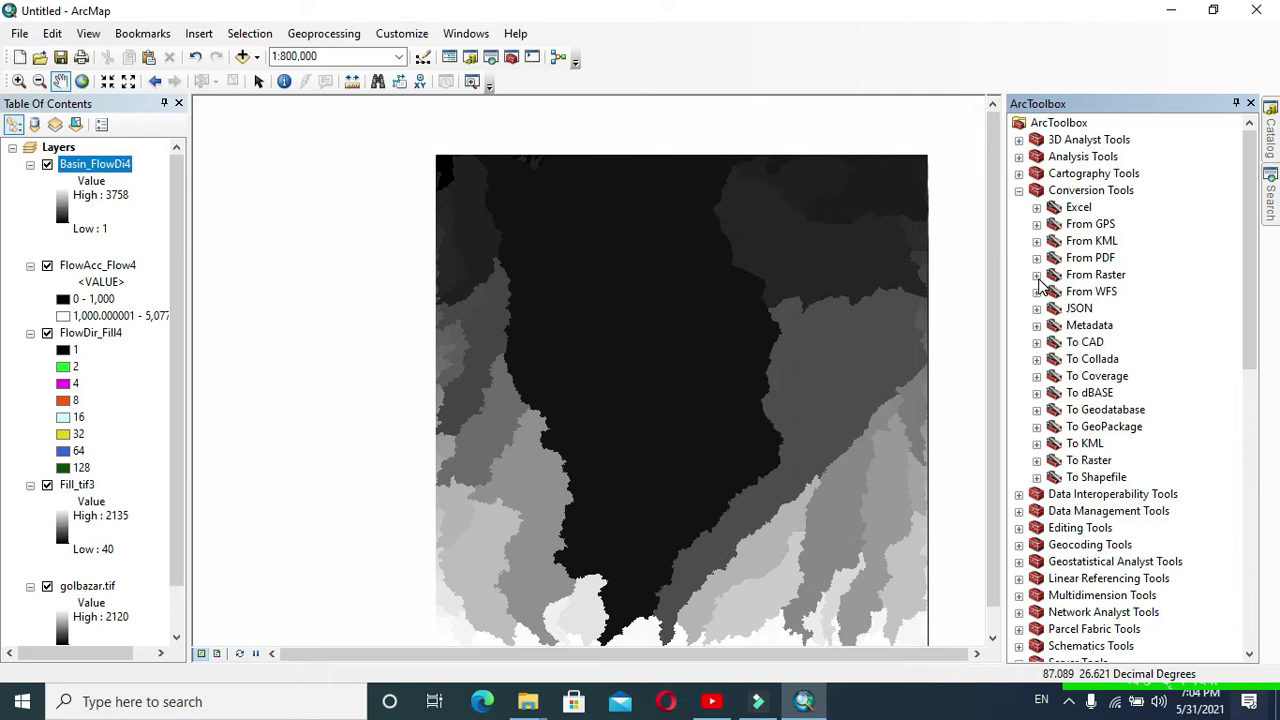
pyautogui.click(1037, 276)
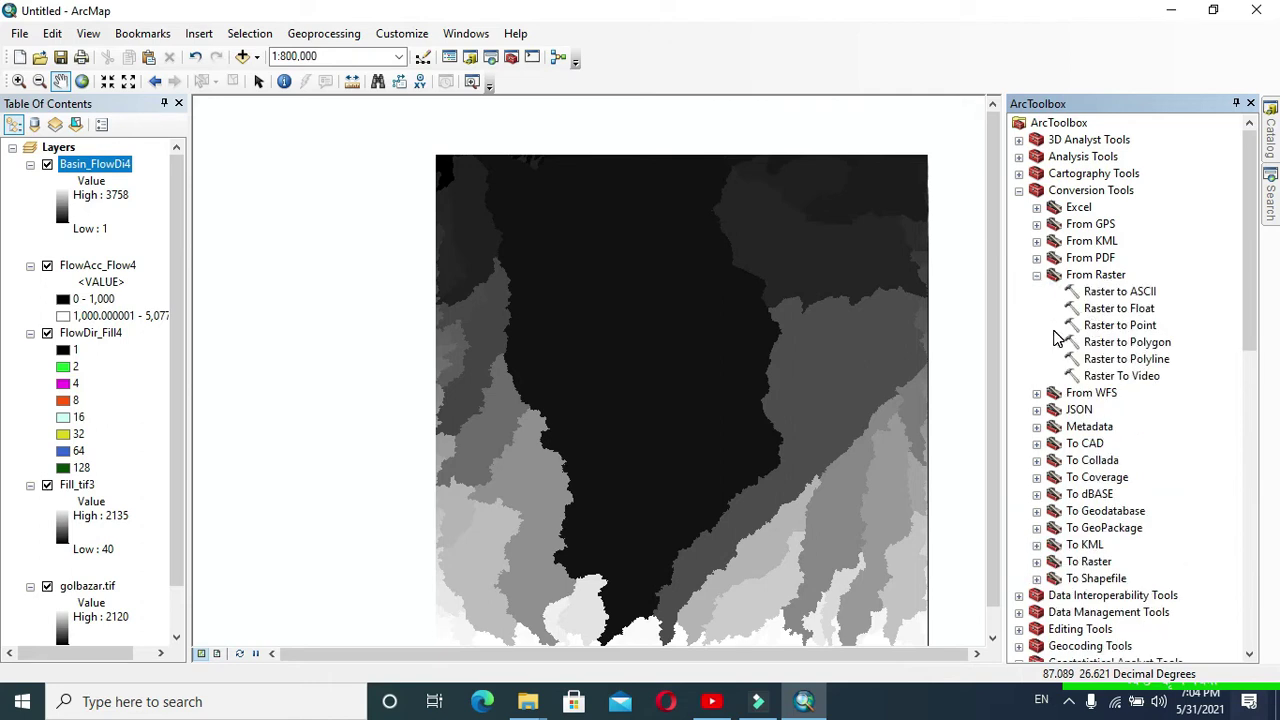
pyautogui.doubleClick(1127, 342)
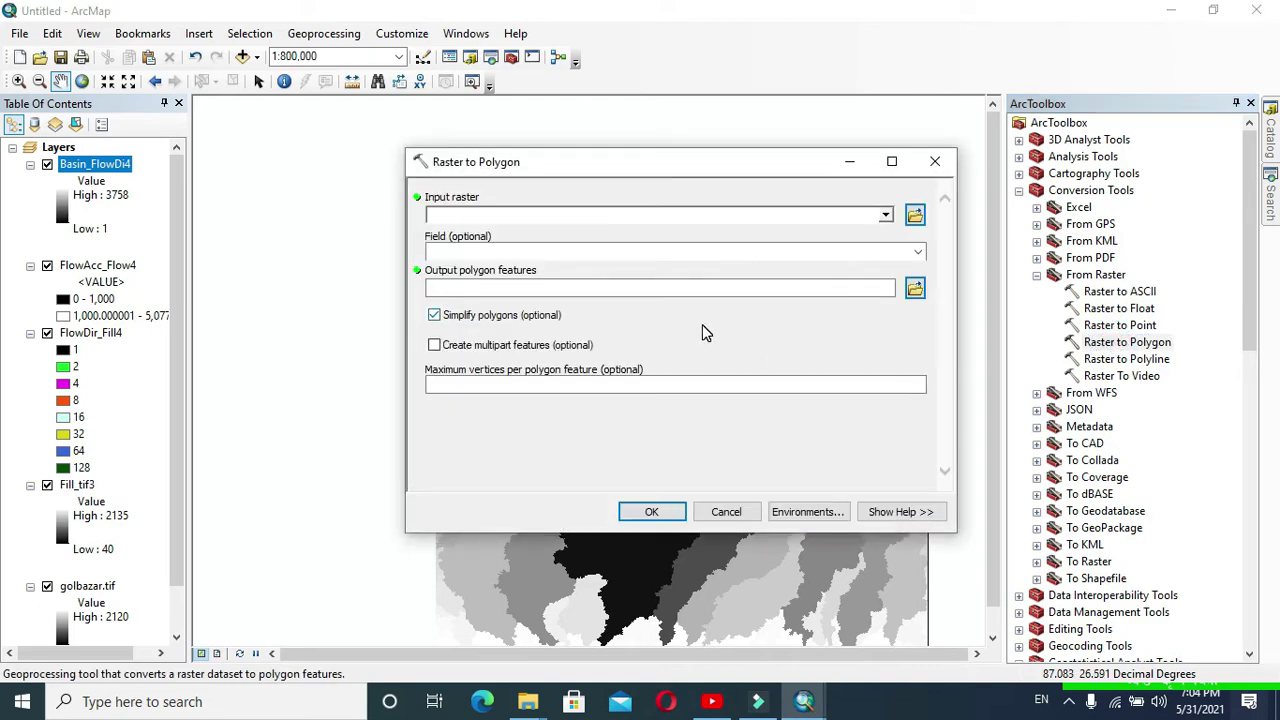
# Convert Basin_FlowDi4 to polygons using the Value field, output RasterT_Basin_F5
pyautogui.click(885, 218)
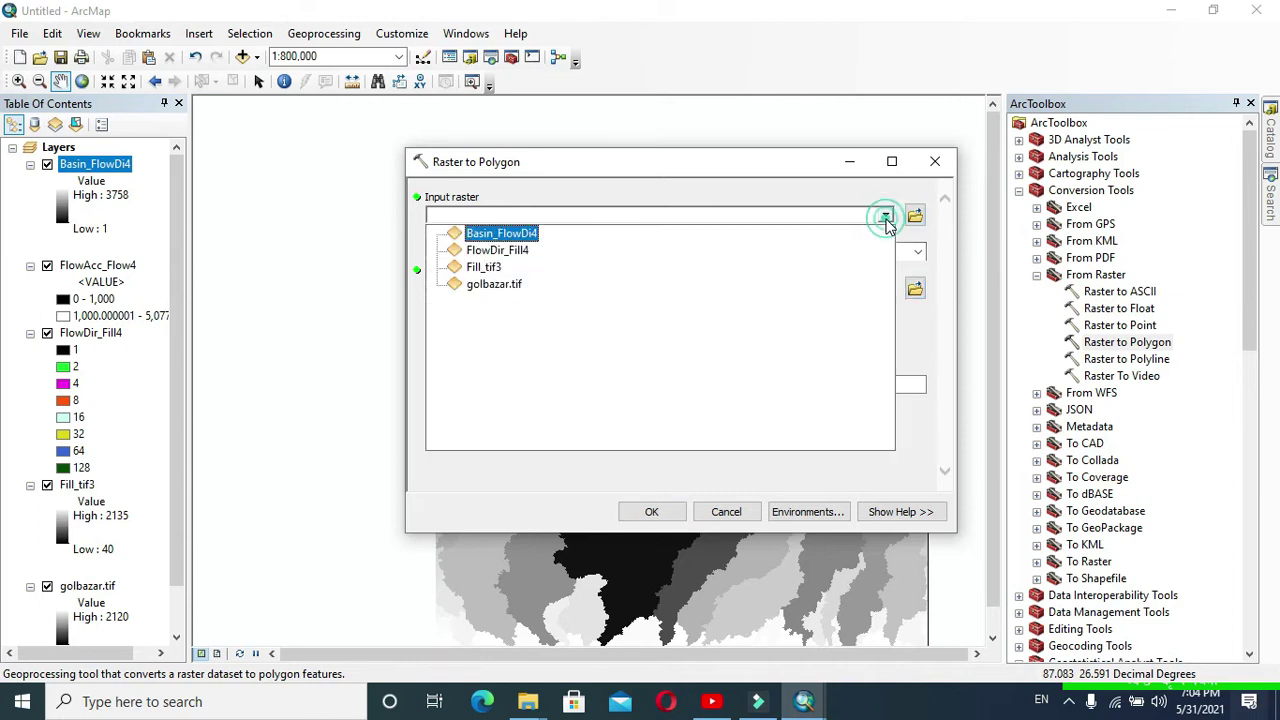
pyautogui.click(652, 235)
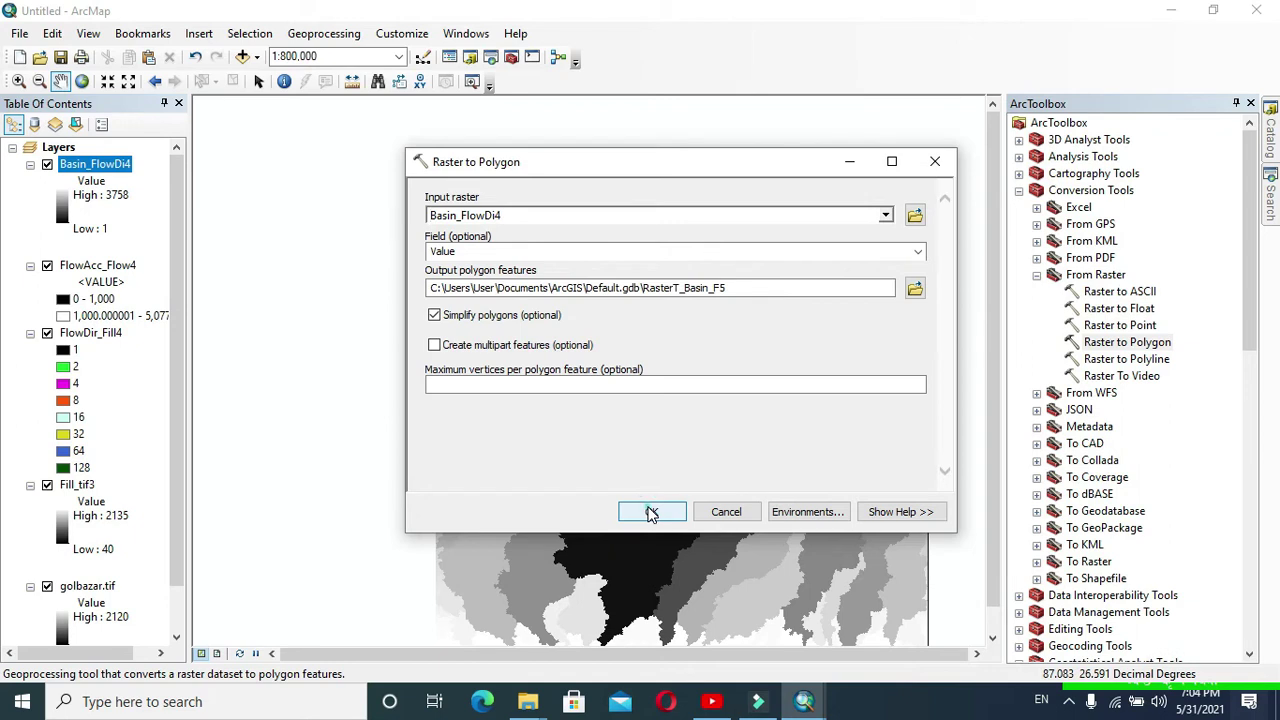
pyautogui.click(651, 513)
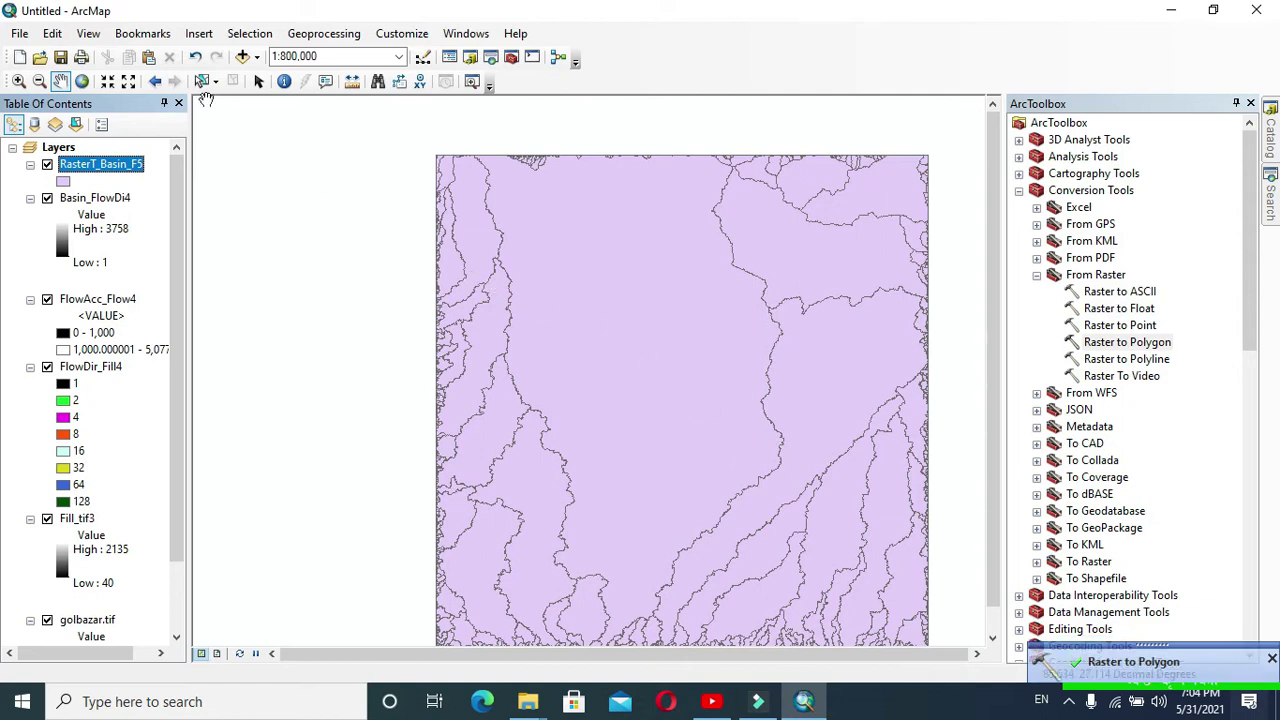
# Select the long basin polygon on the right side of the map
pyautogui.click(202, 82)
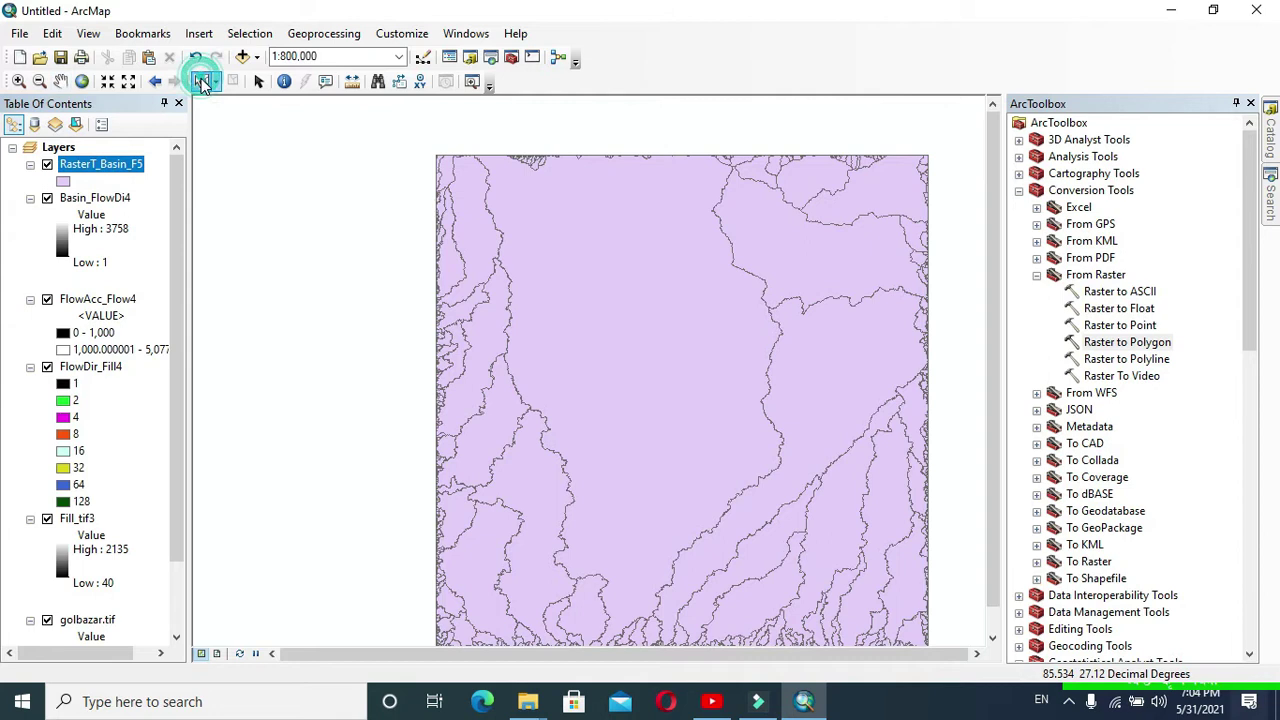
pyautogui.click(812, 374)
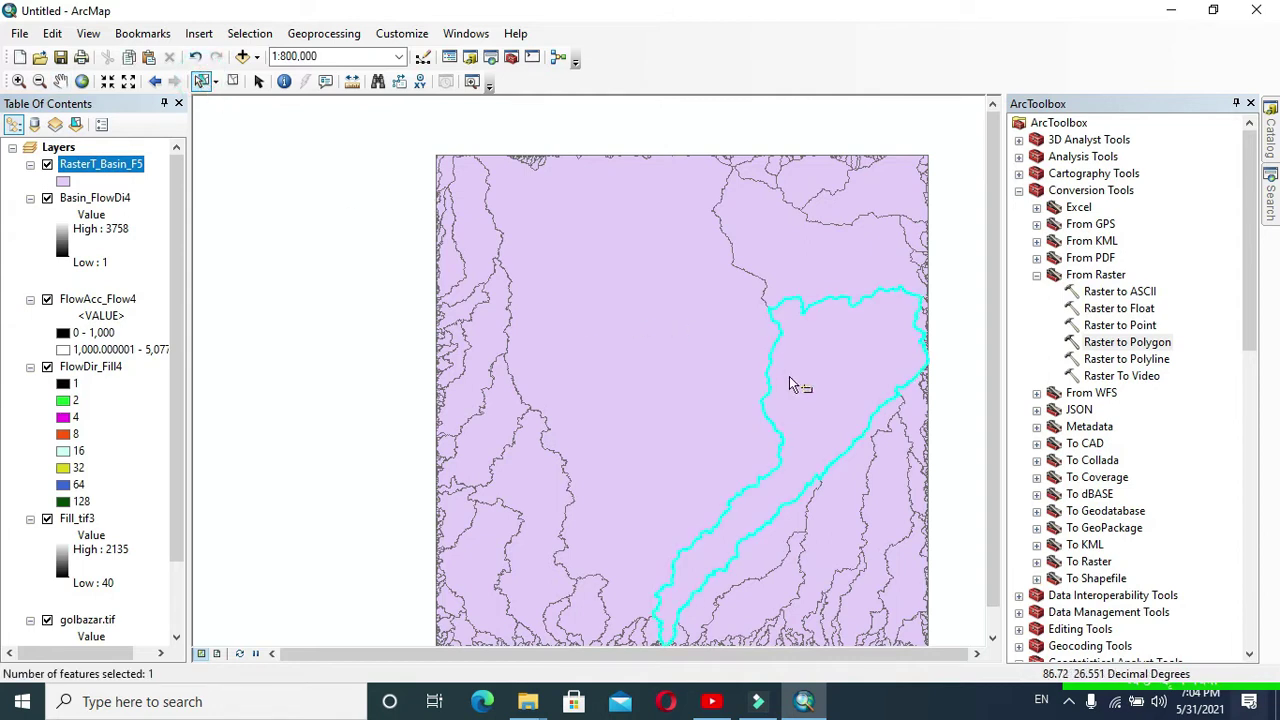
pyautogui.click(258, 82)
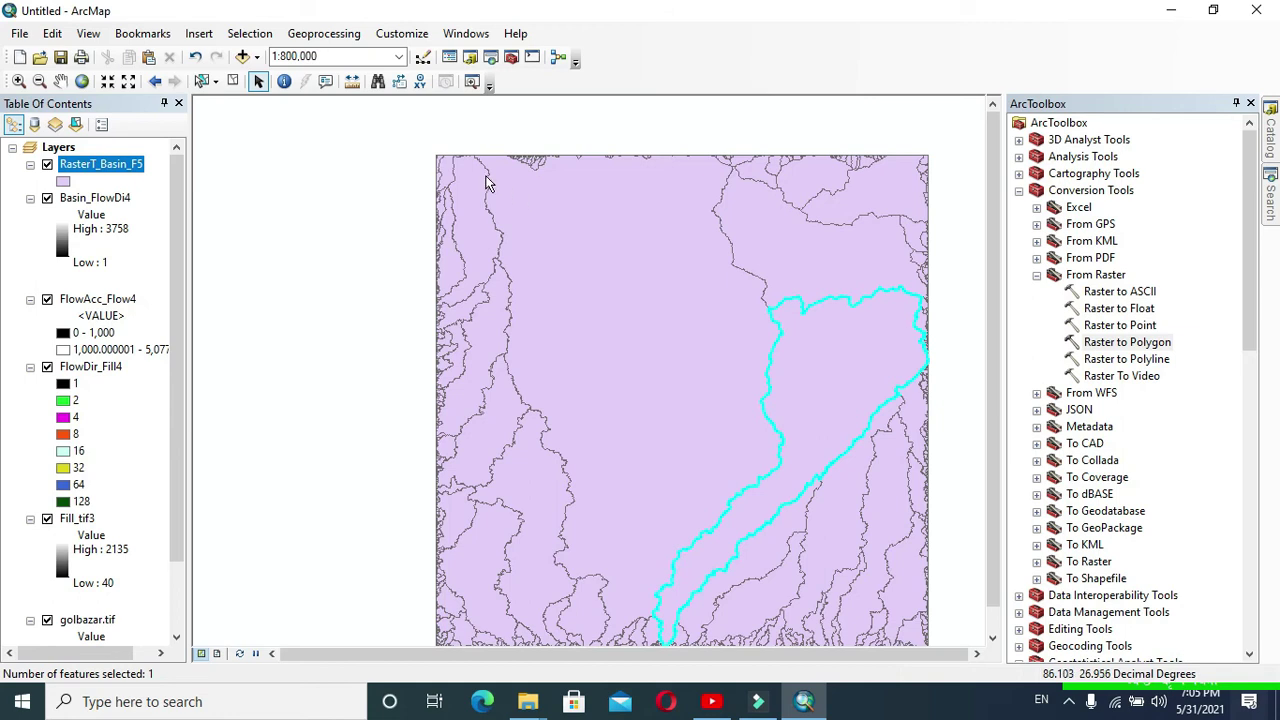
# Clip RasterT_Basin_F5 by the selected basin, creating RasterT_Basin_F5_Clip
pyautogui.click(323, 34)
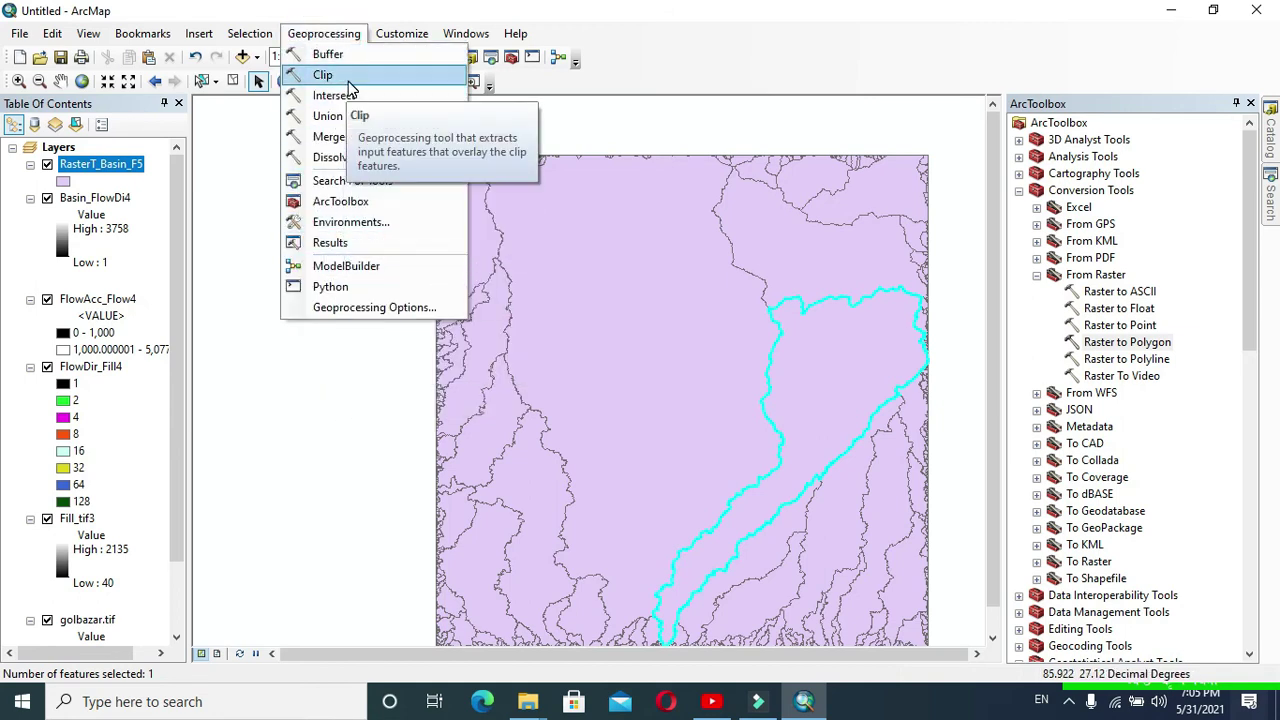
pyautogui.click(323, 75)
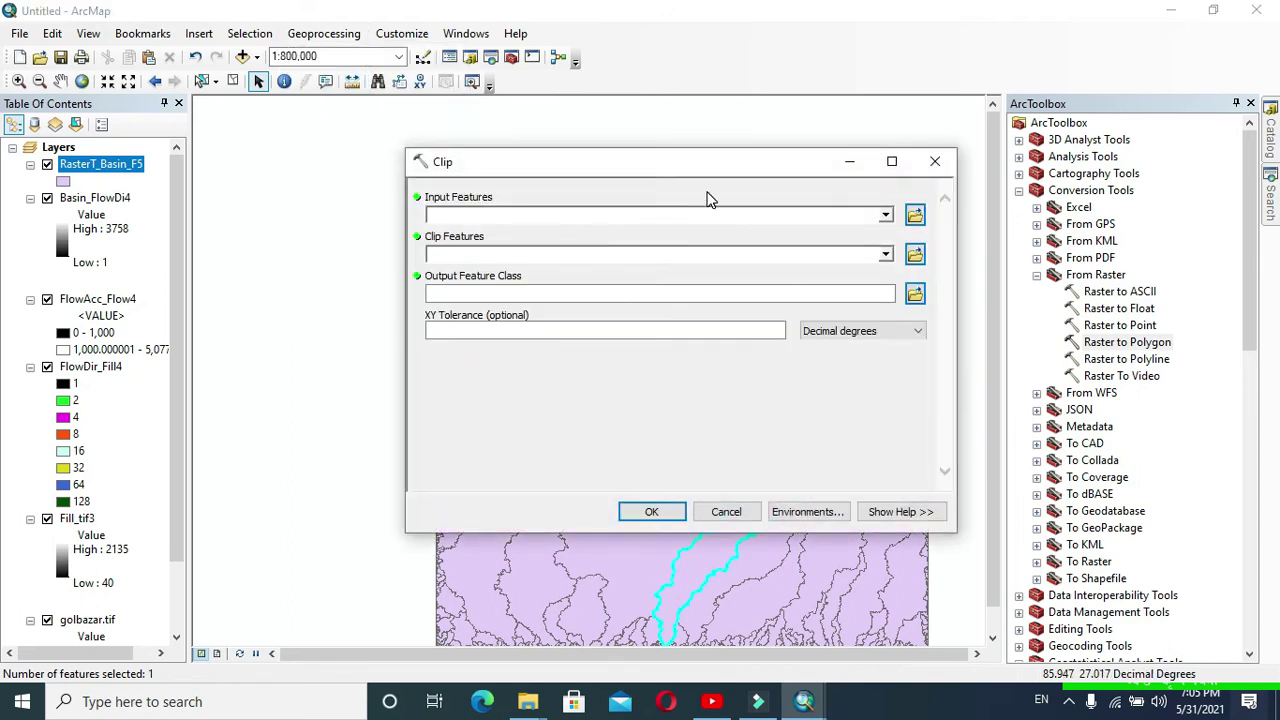
pyautogui.click(884, 218)
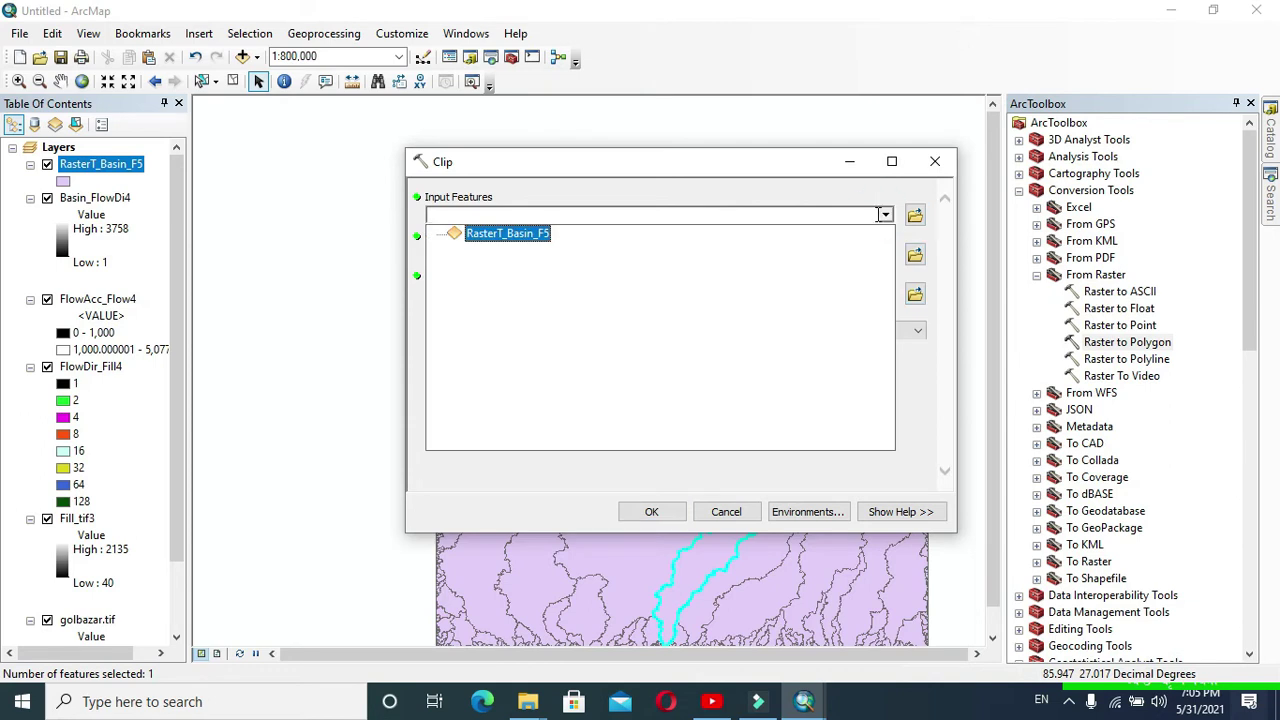
pyautogui.click(530, 234)
pyautogui.click(735, 258)
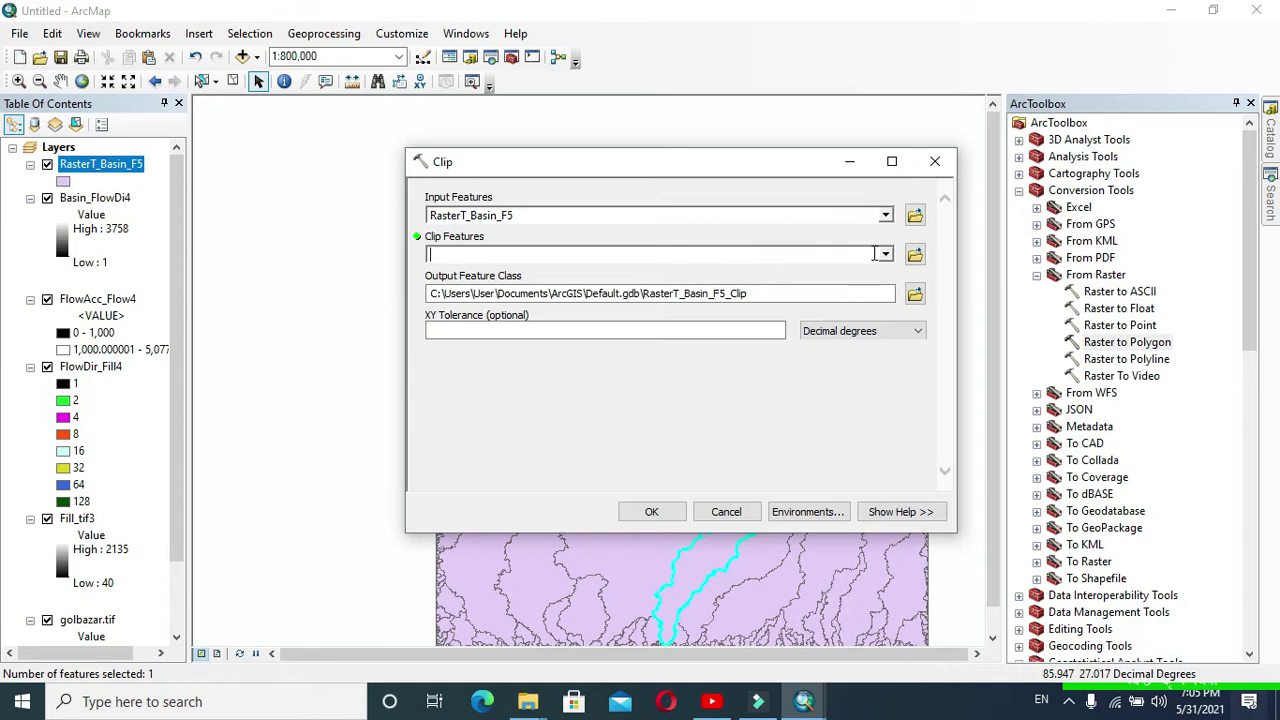
pyautogui.click(885, 253)
pyautogui.click(529, 274)
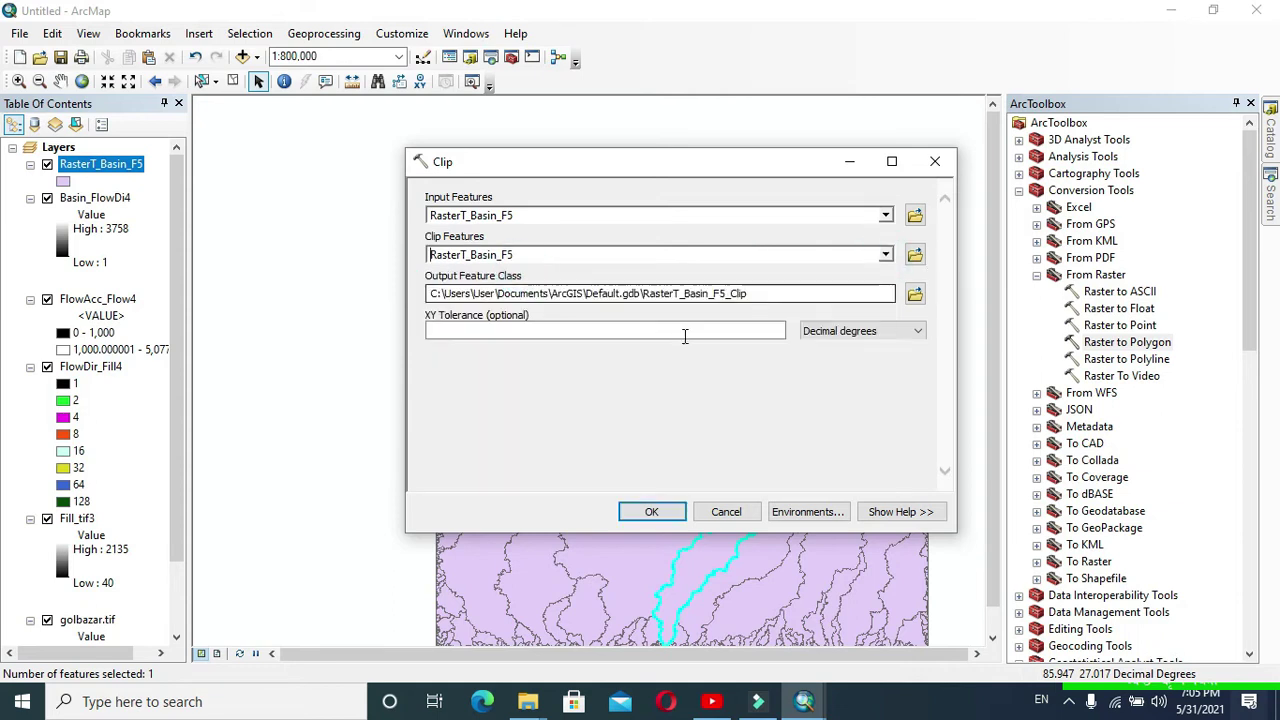
pyautogui.click(651, 512)
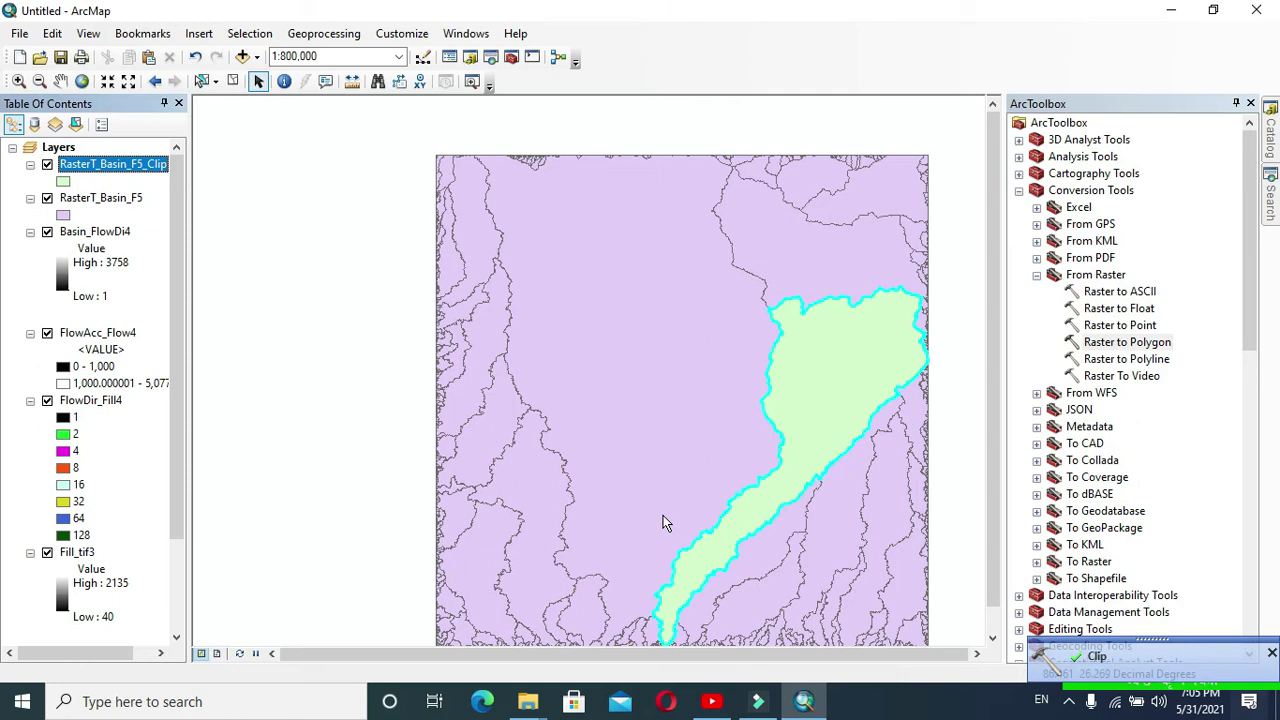
# Open Raster Calculator from the Spatial Analyst Map Algebra toolset in ArcToolbox
pyautogui.scroll(-4, 1049, 350)
pyautogui.doubleClick(1085, 597)
pyautogui.scroll(-4, 1100, 514)
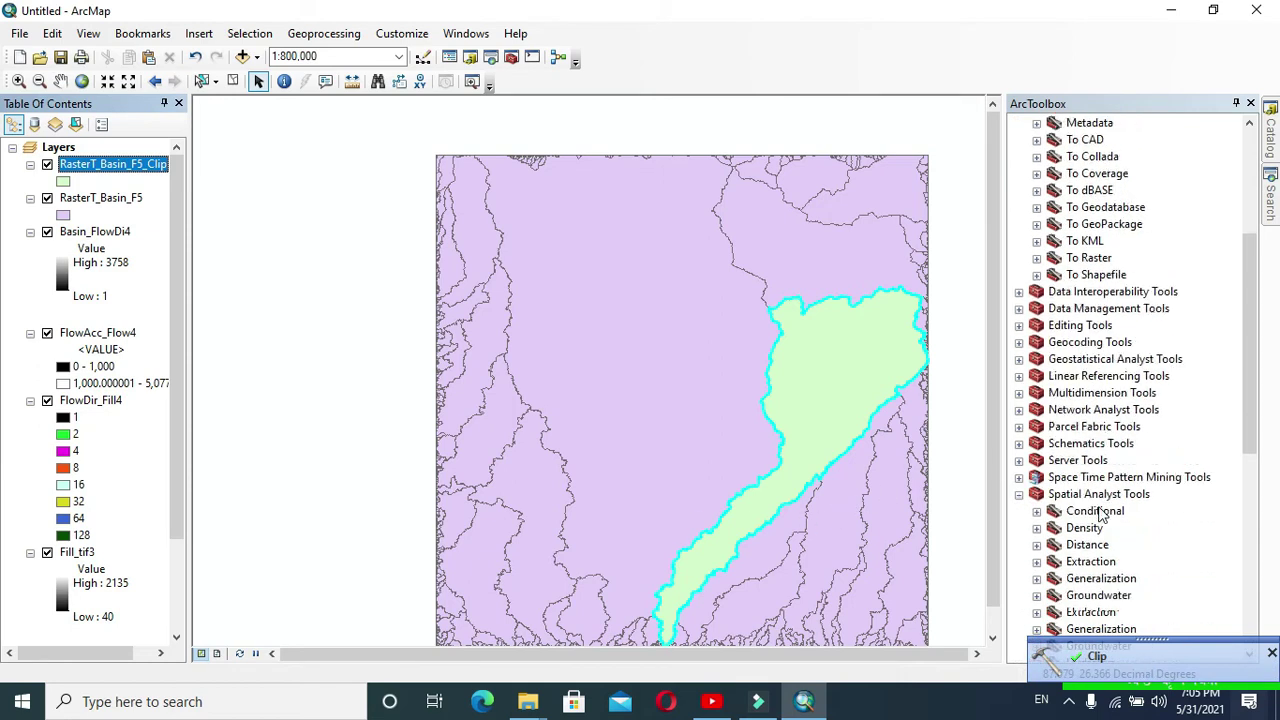
pyautogui.doubleClick(1082, 497)
pyautogui.scroll(-5, 1080, 497)
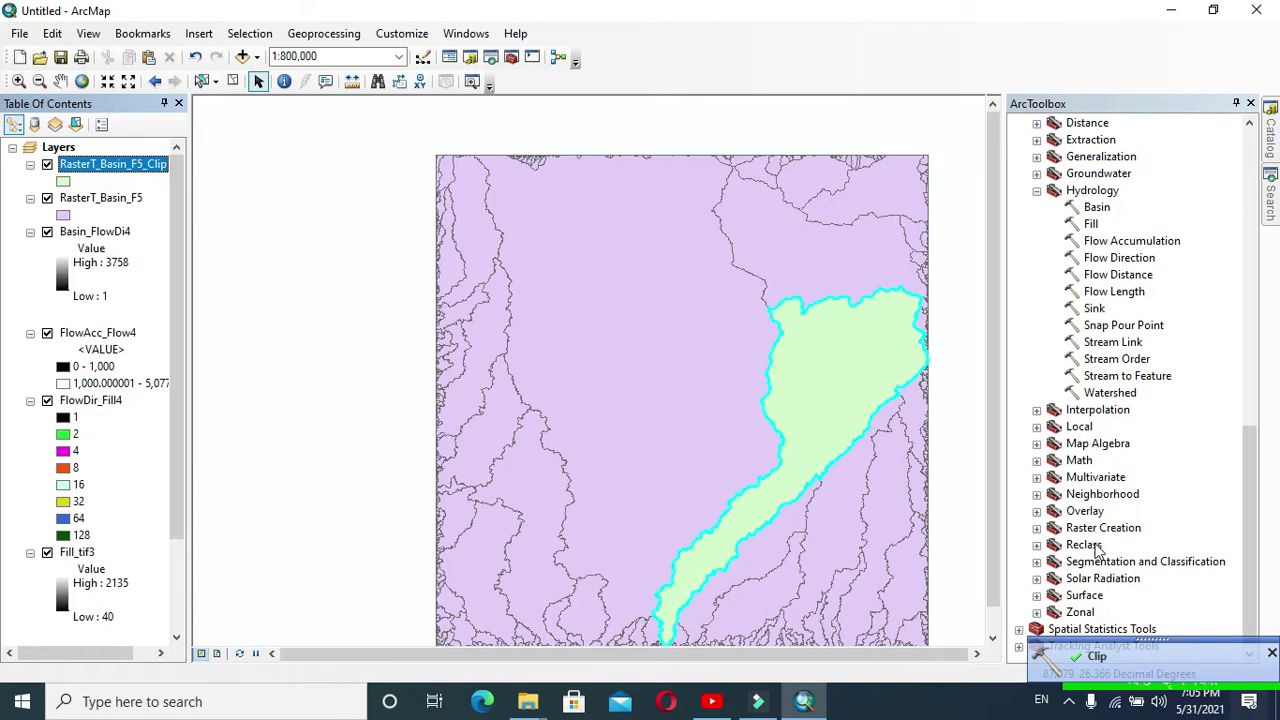
pyautogui.click(1037, 443)
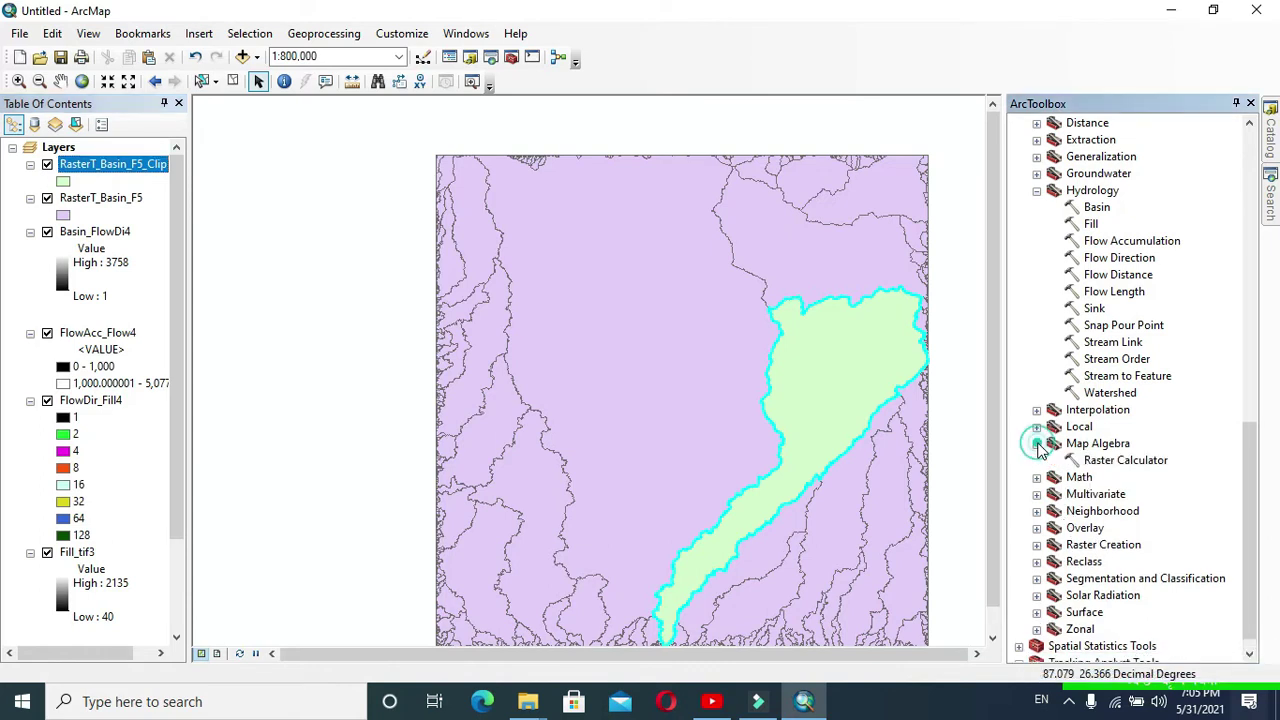
pyautogui.doubleClick(1108, 461)
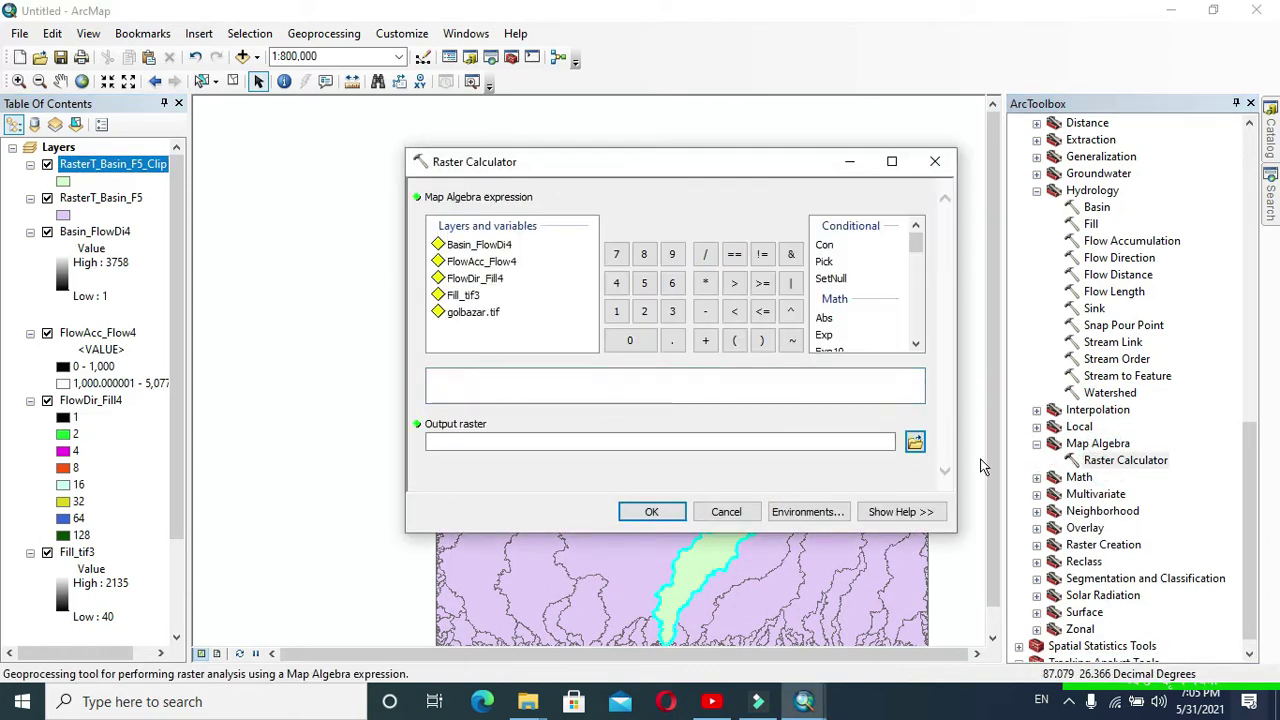
# Calculate "FlowAcc_Flow4" > 1000 and save the result as raster Alg
pyautogui.doubleClick(500, 262)
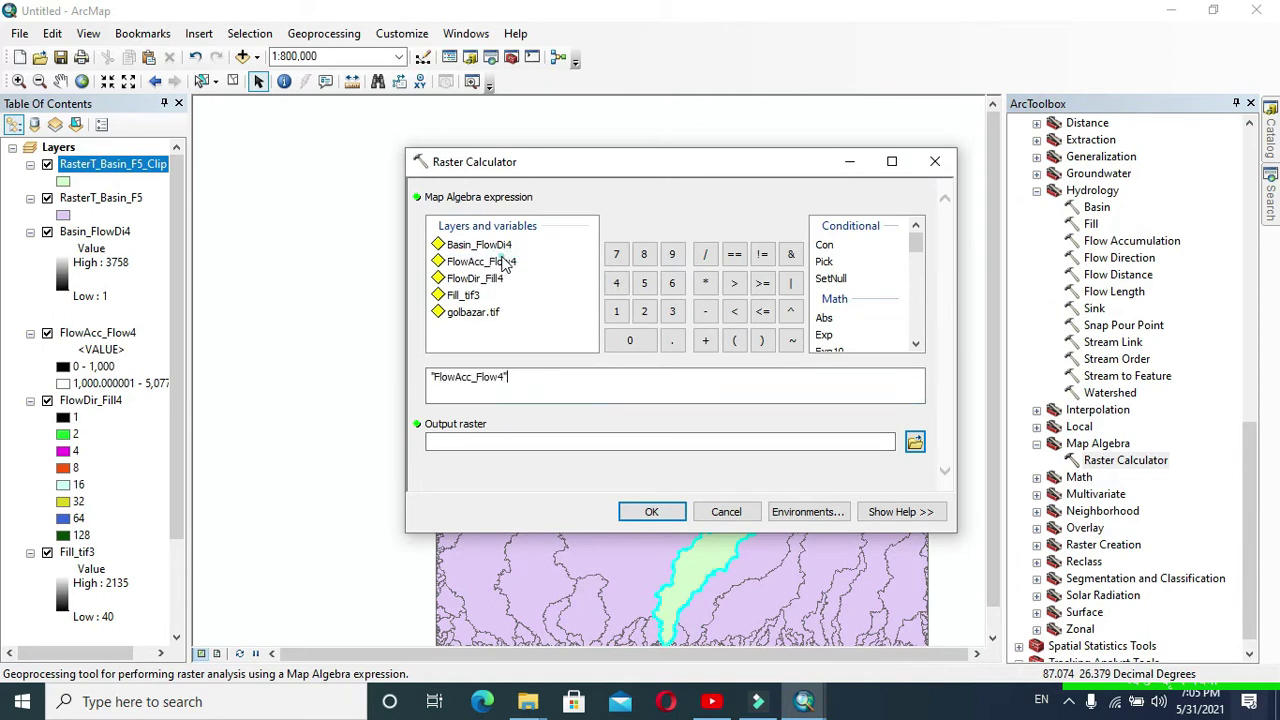
pyautogui.click(734, 283)
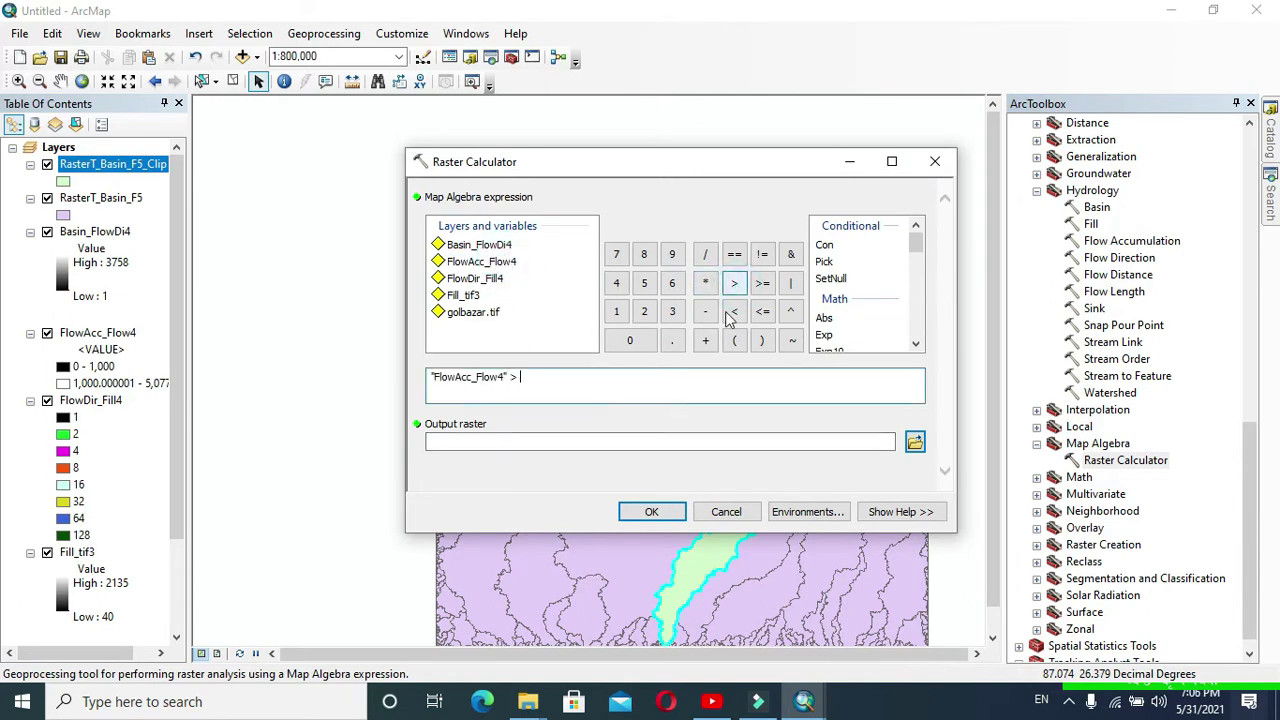
pyautogui.write('1000')
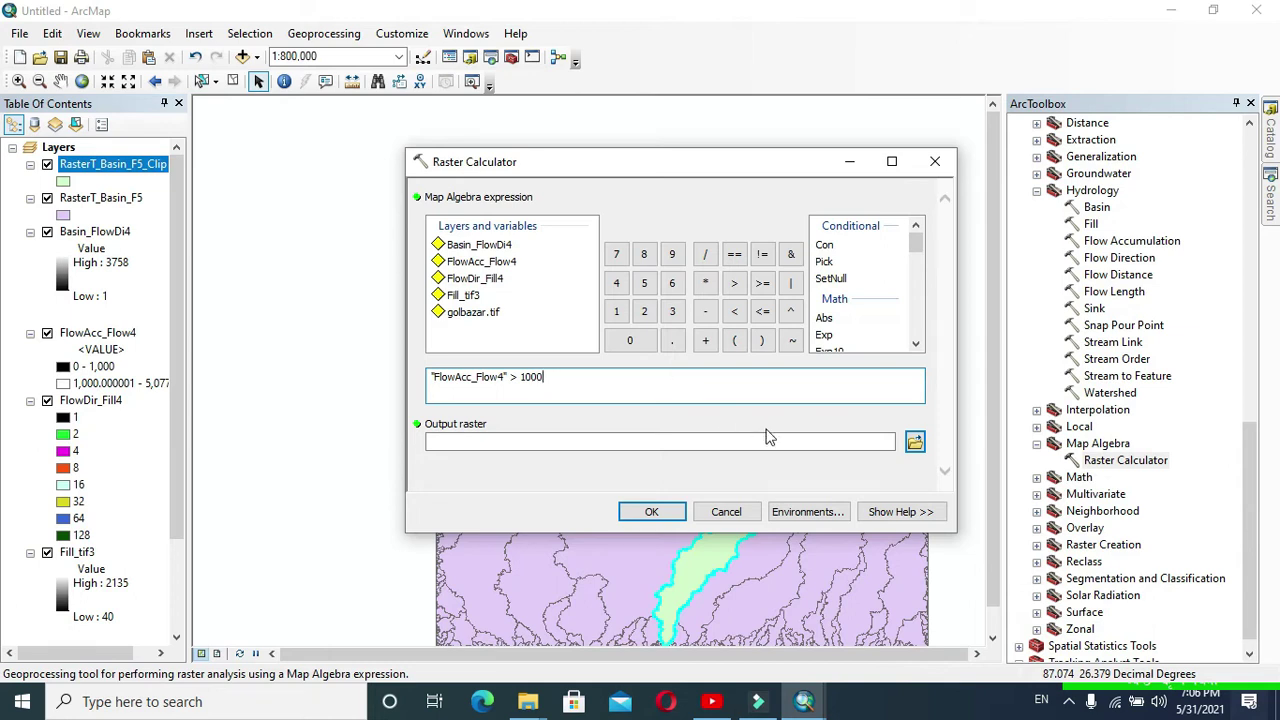
pyautogui.click(915, 442)
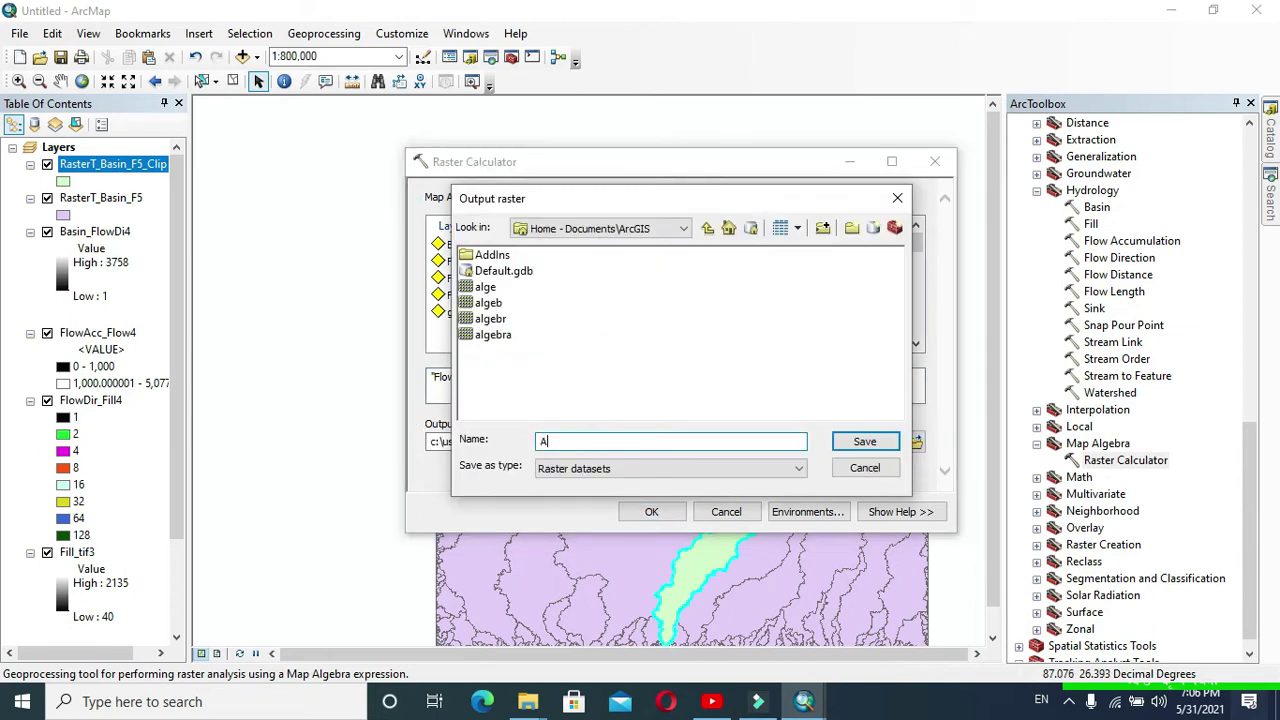
pyautogui.click(864, 442)
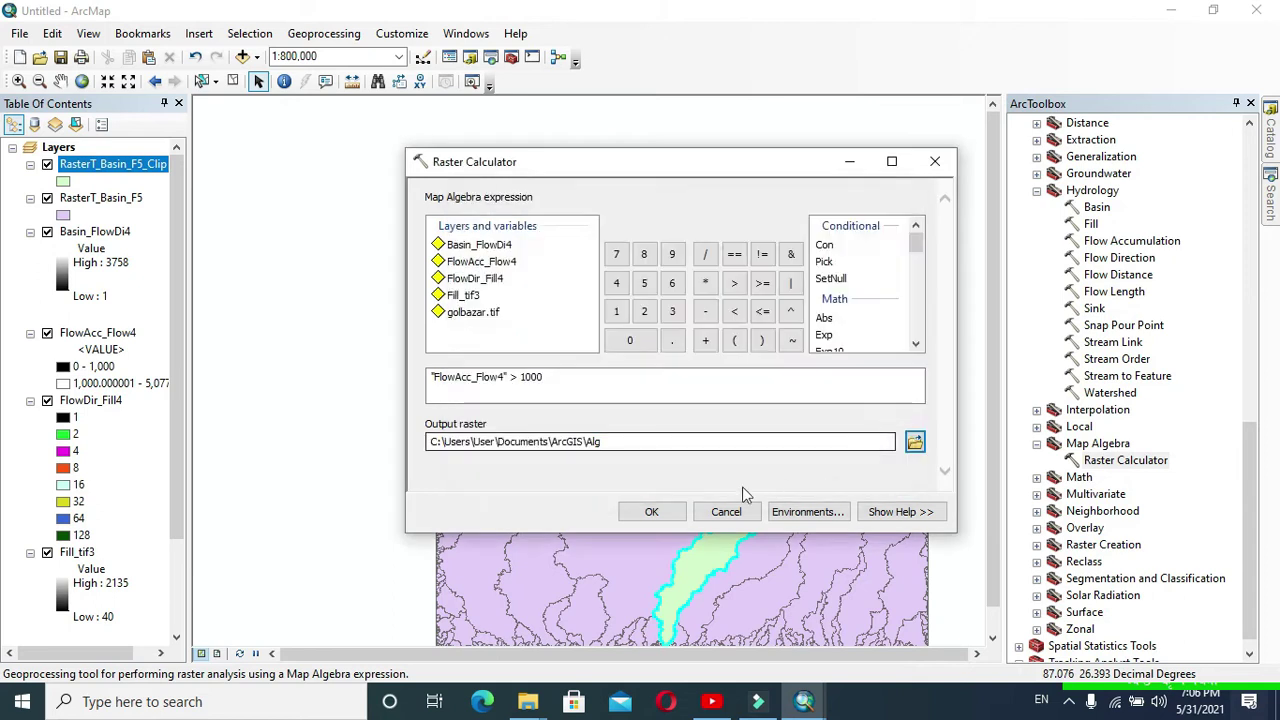
pyautogui.click(651, 512)
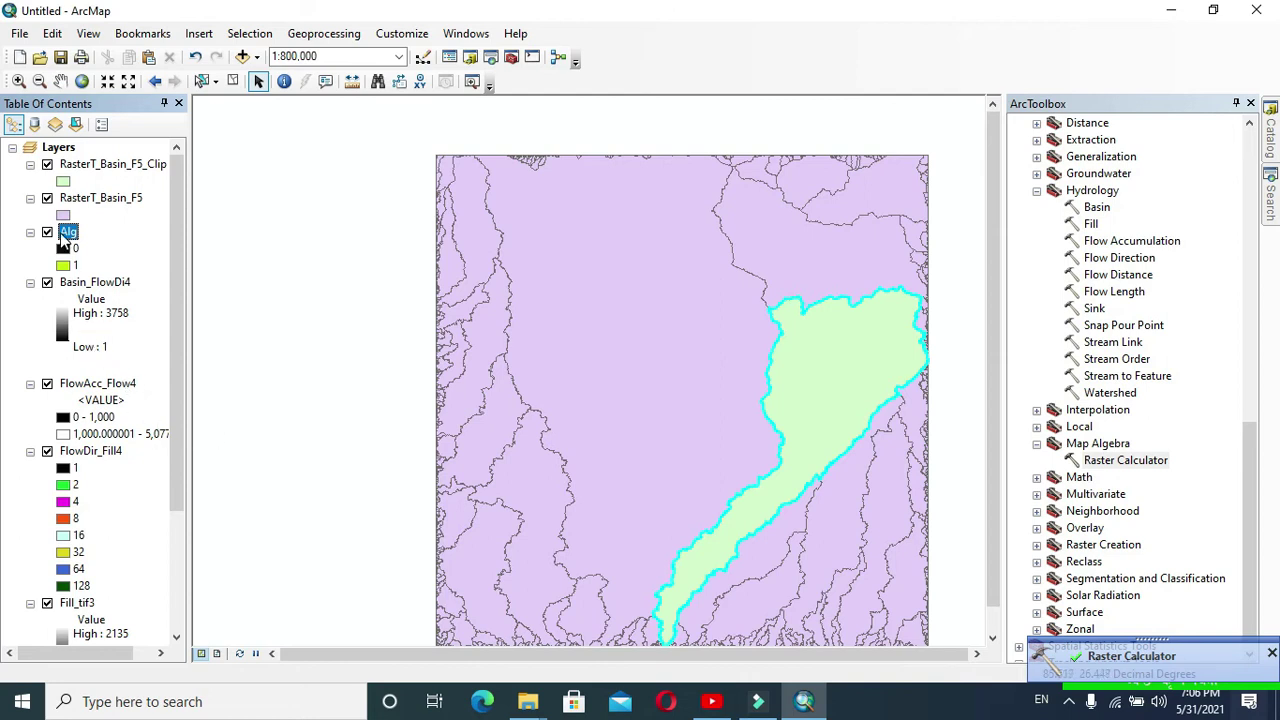
# In the Alg layer's symbology, set value 0 to No Color
pyautogui.rightClick(62, 236)
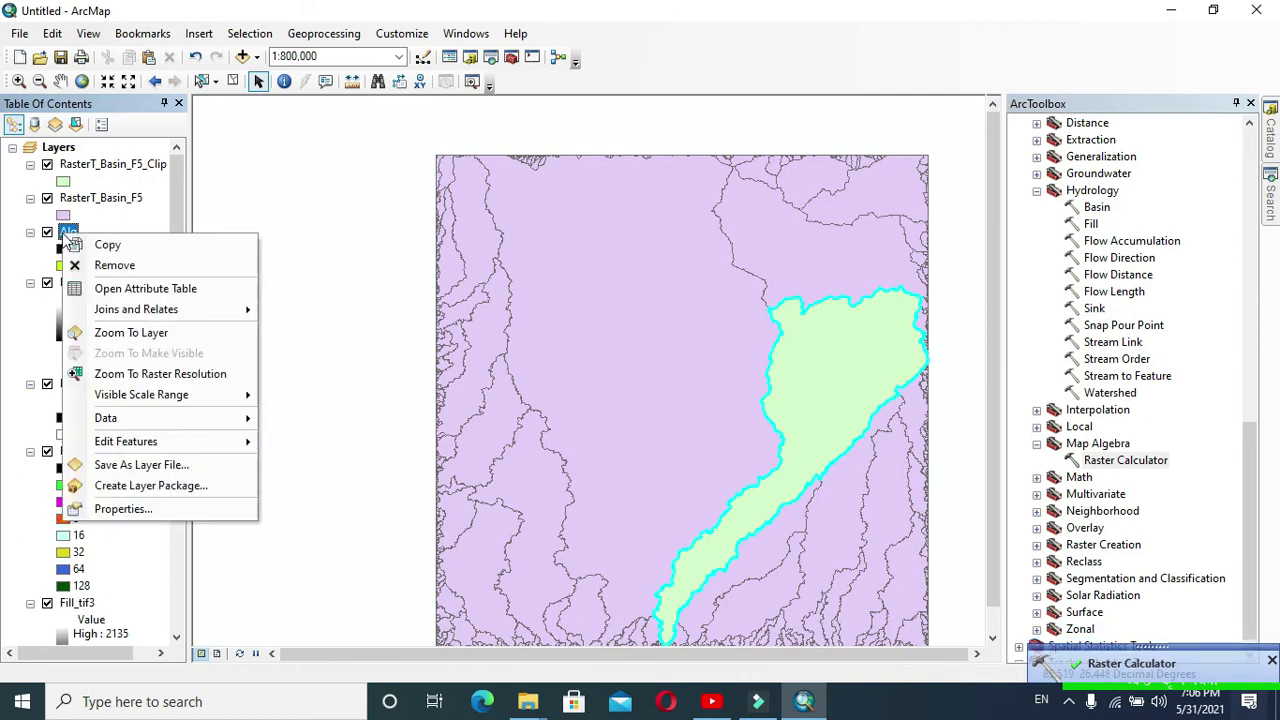
pyautogui.click(155, 510)
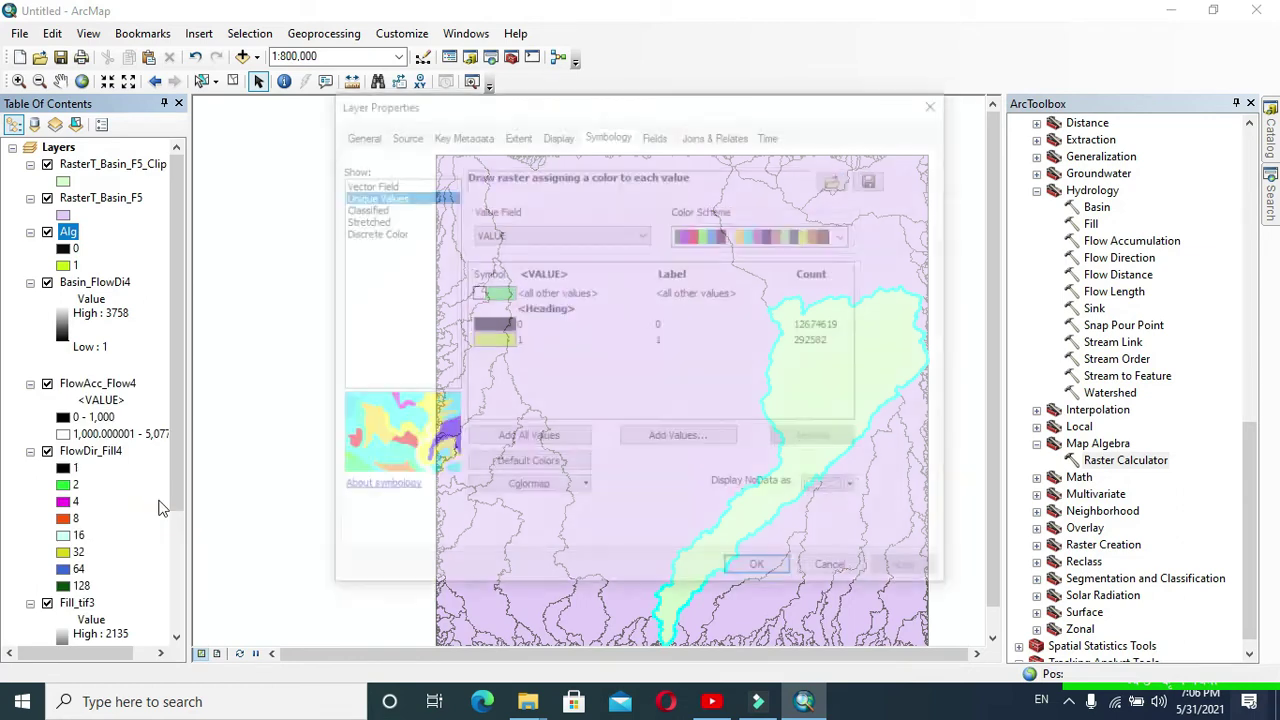
pyautogui.click(497, 330)
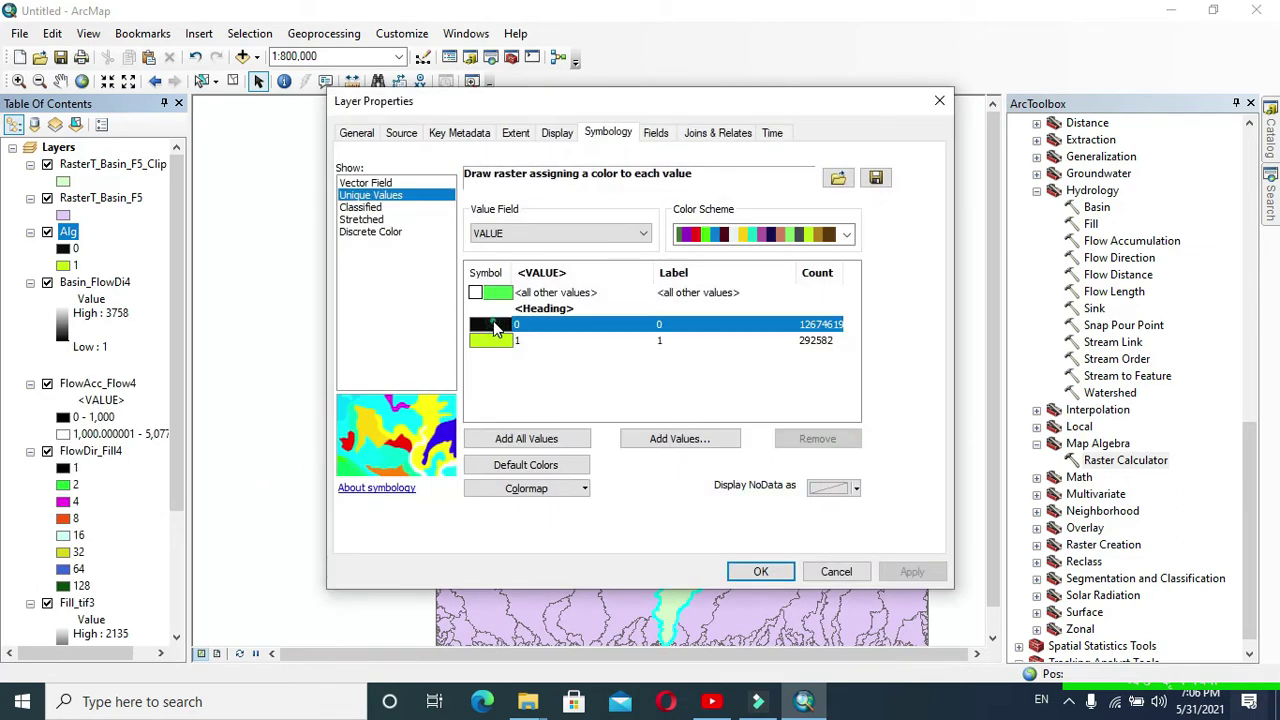
pyautogui.click(503, 360)
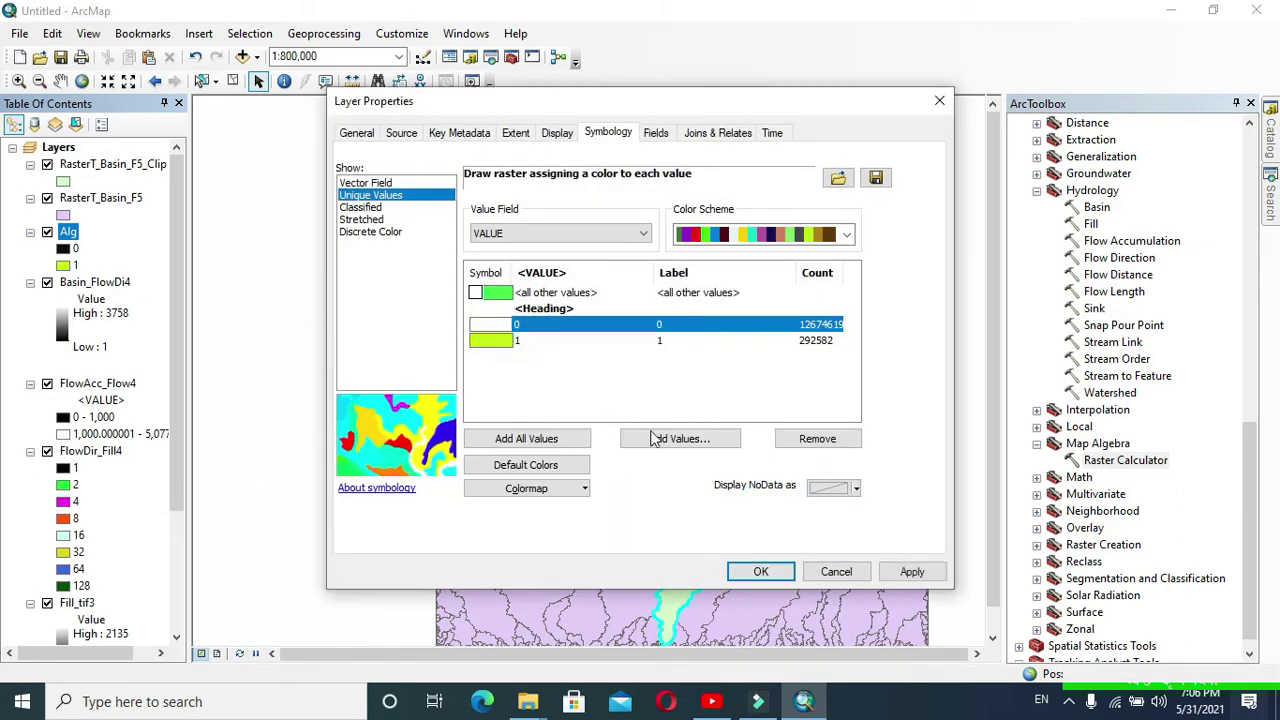
pyautogui.click(761, 571)
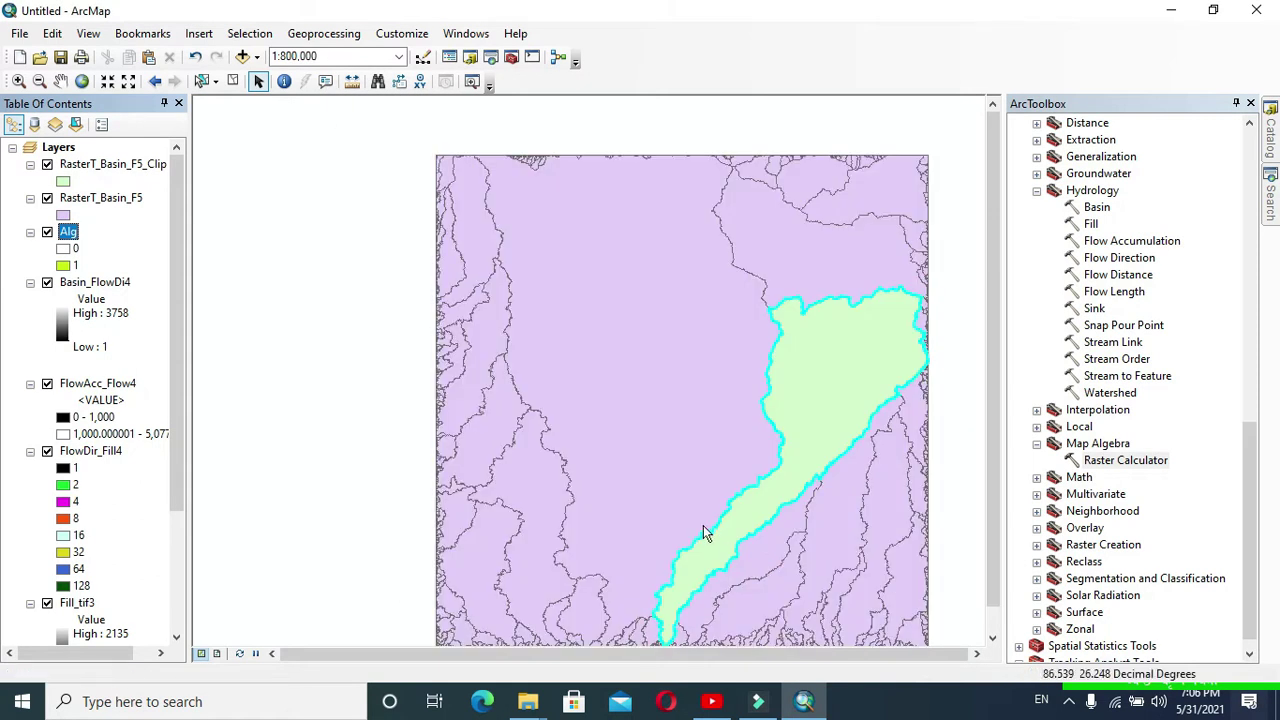
# Launch Raster to Polyline from Conversion Tools > From Raster in ArcToolbox
pyautogui.scroll(13, 1080, 420)
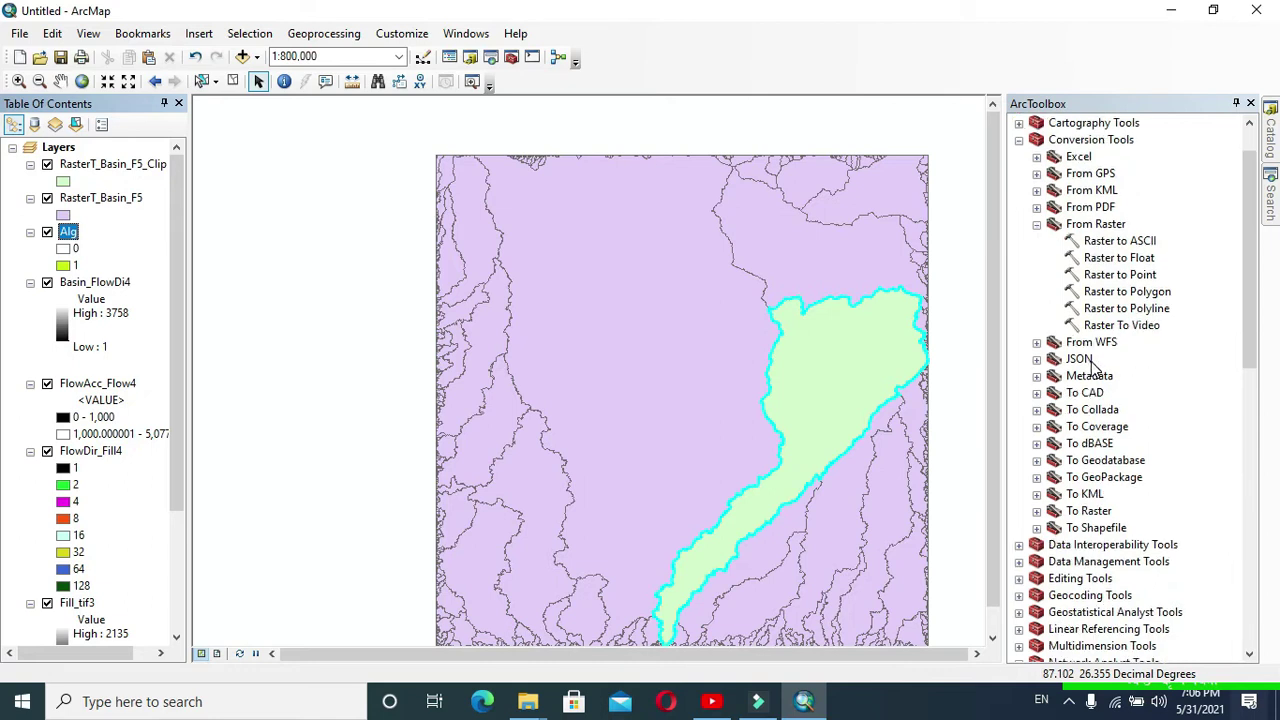
pyautogui.scroll(-1, 1095, 290)
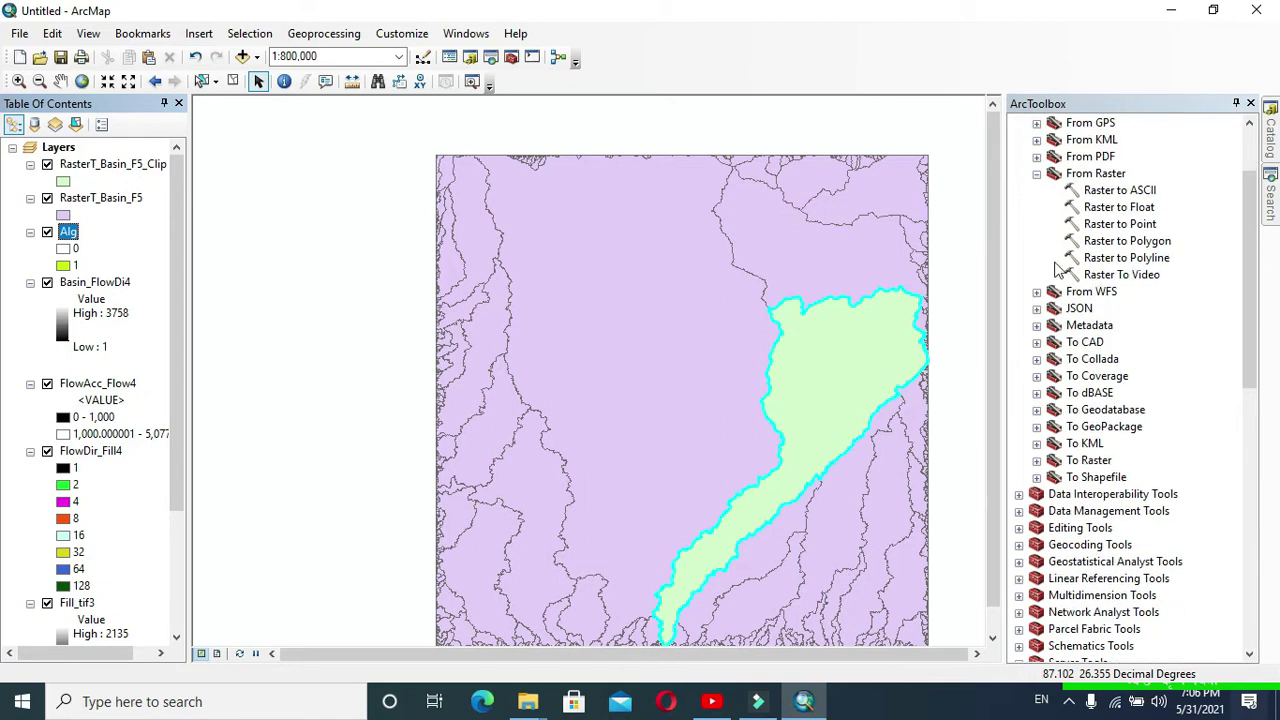
pyautogui.scroll(1, 1073, 233)
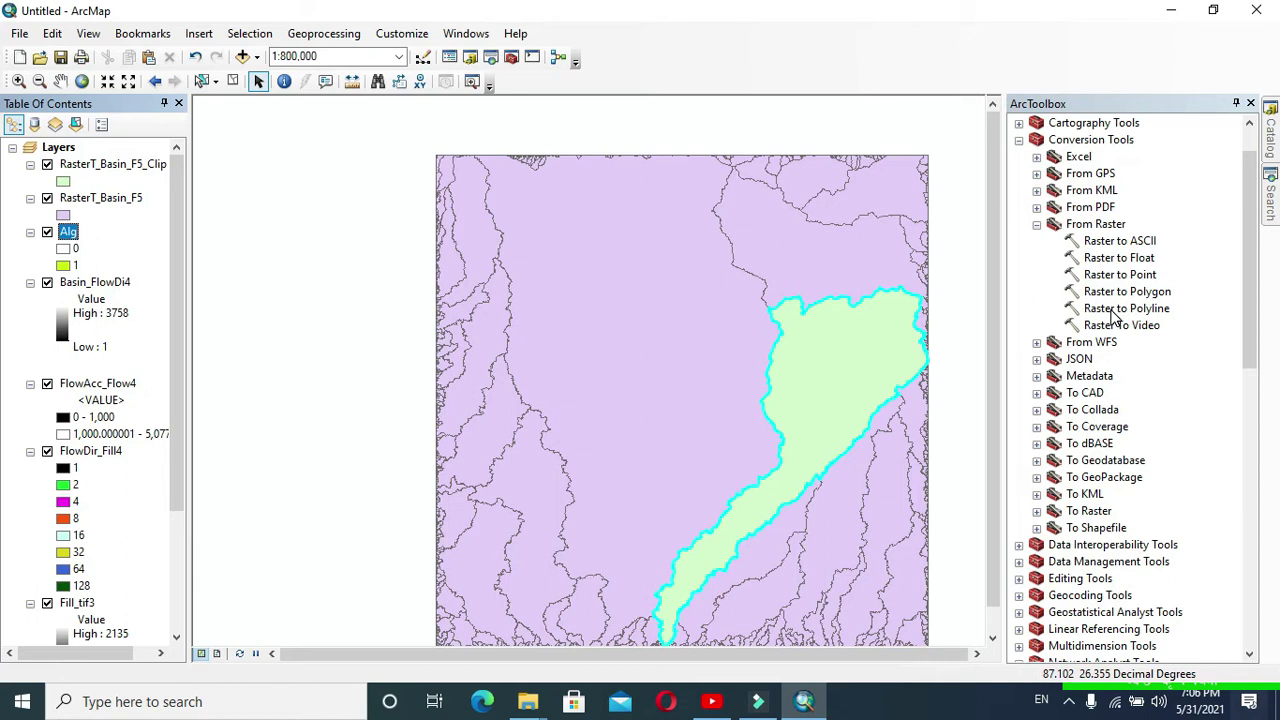
pyautogui.doubleClick(1112, 309)
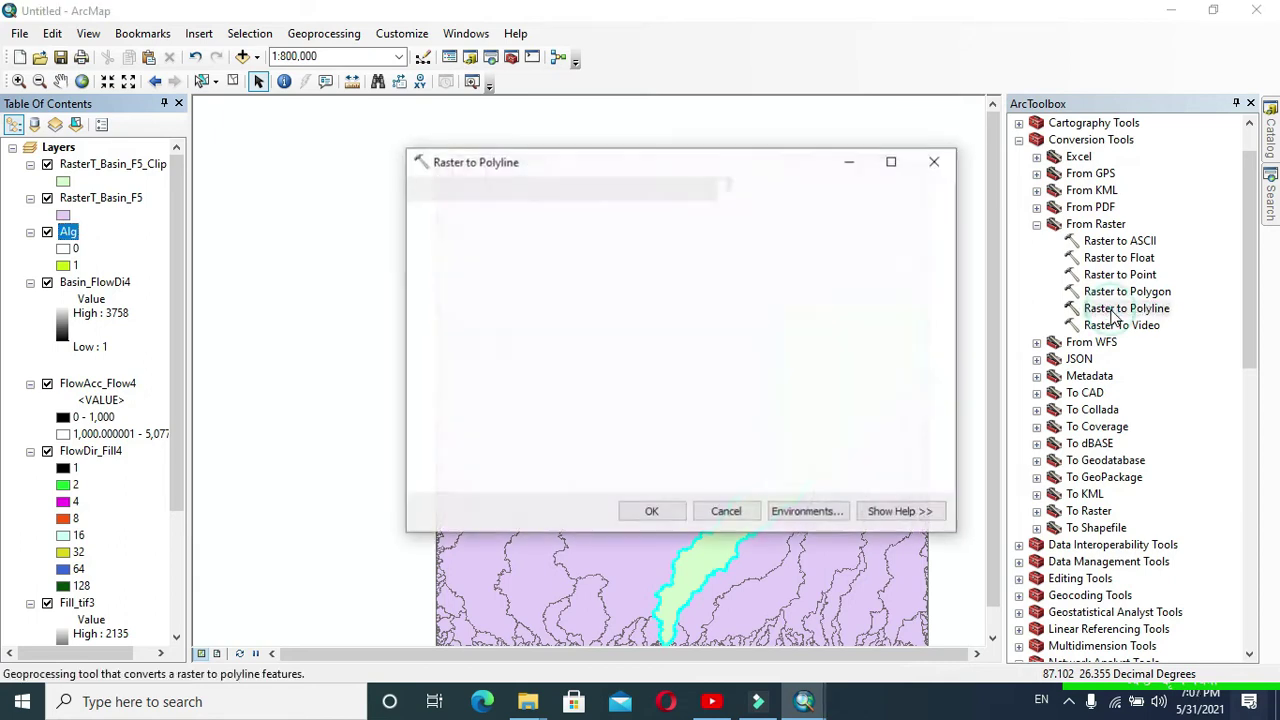
# Convert the Alg raster to polylines saved as streamline.shp
pyautogui.click(885, 215)
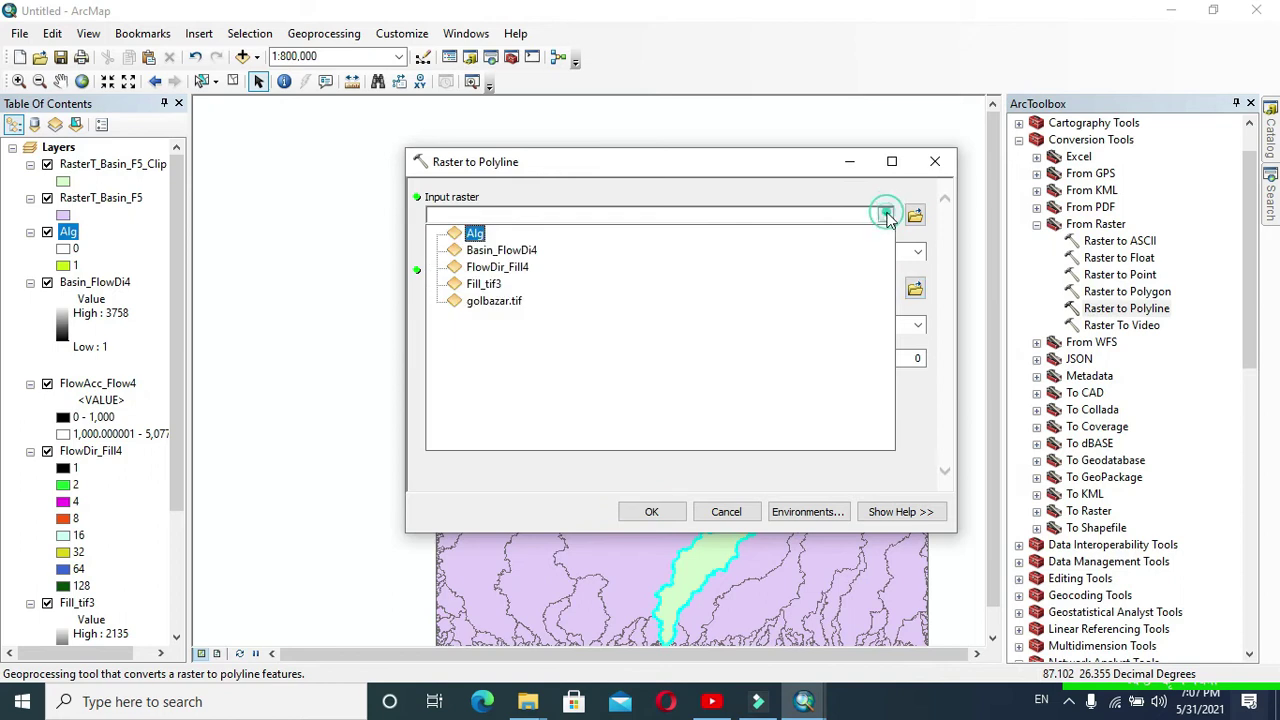
pyautogui.click(472, 234)
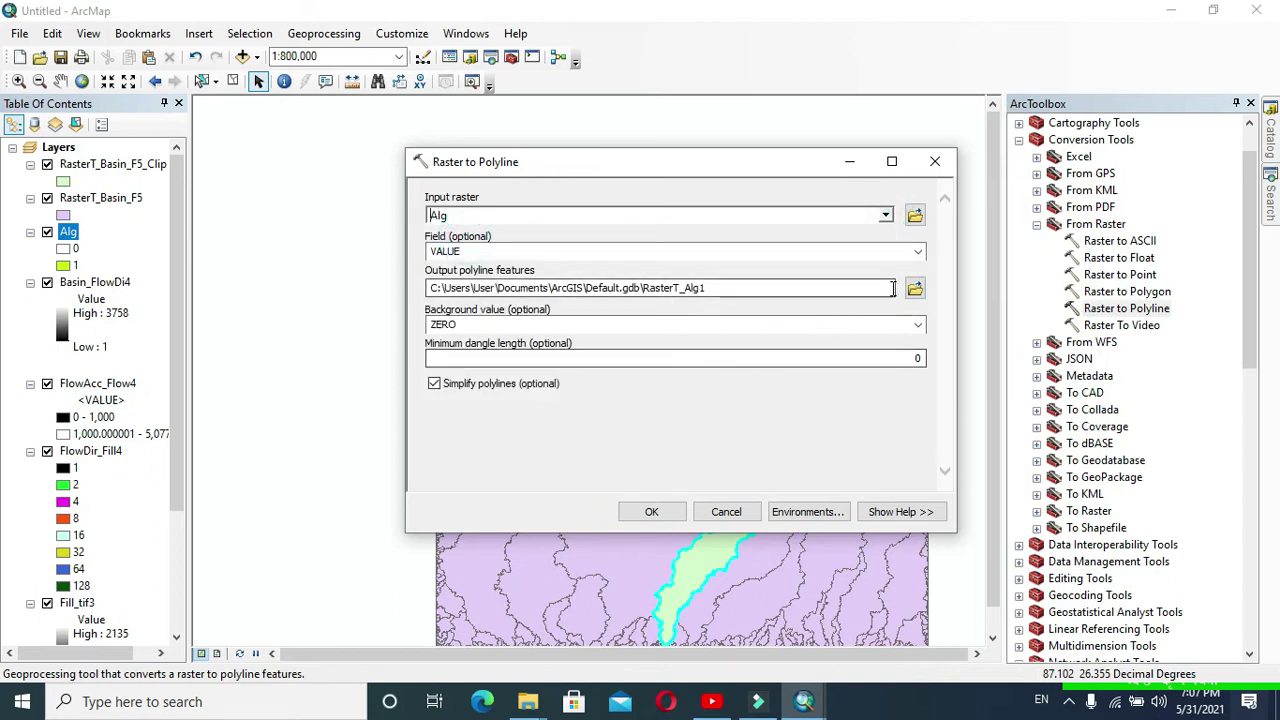
pyautogui.click(915, 288)
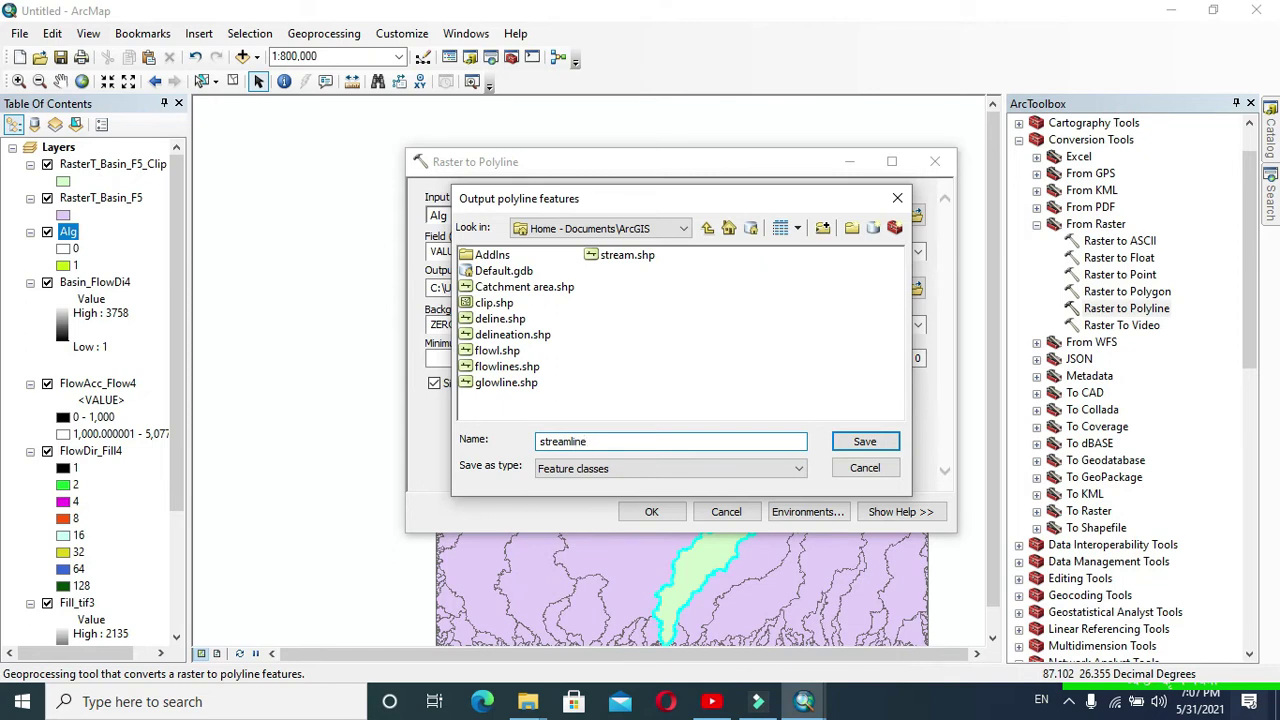
pyautogui.click(865, 441)
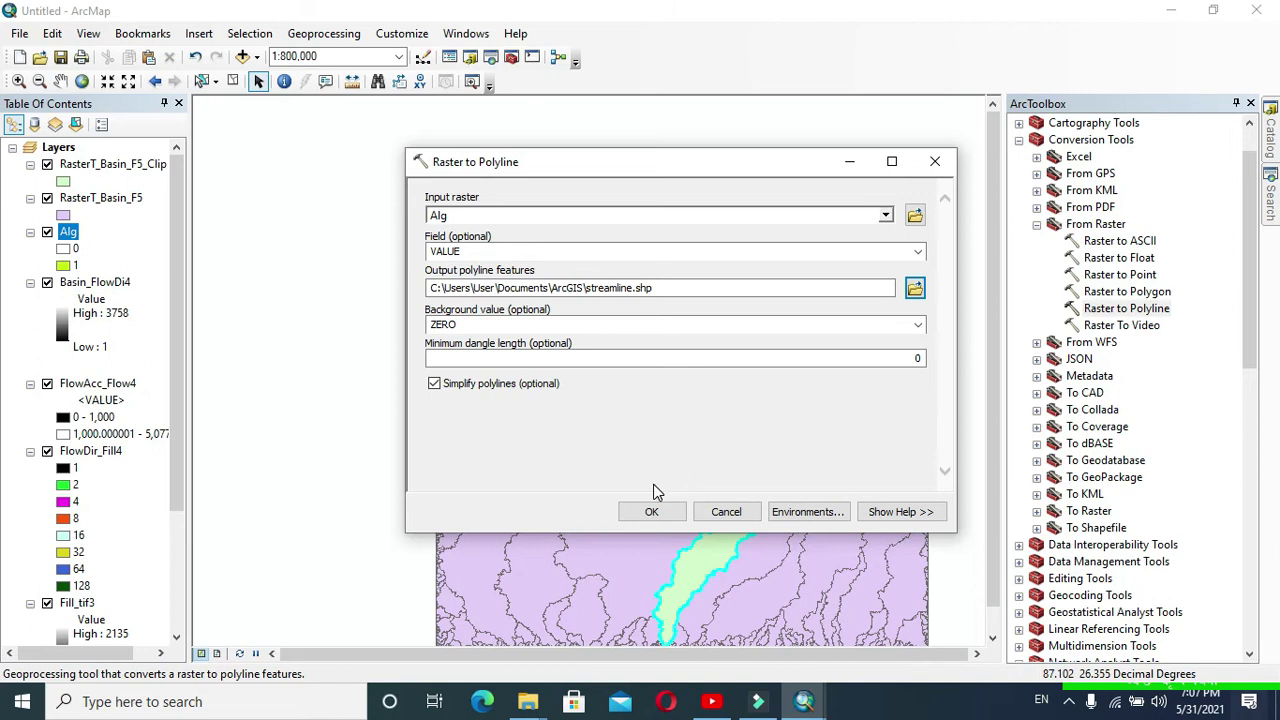
pyautogui.click(651, 513)
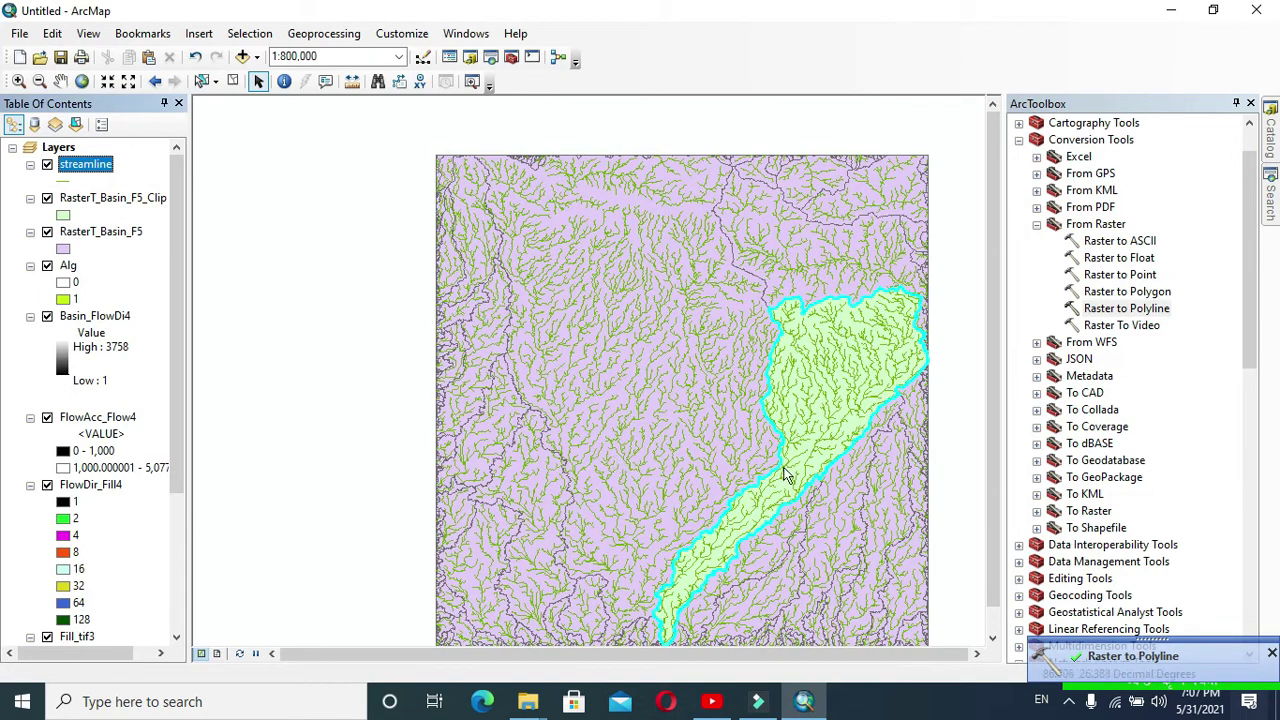
# Clip streamline with the RasterT_Basin_F5_Clip polygon, writing the output to watershed.shp
pyautogui.click(337, 34)
pyautogui.click(340, 74)
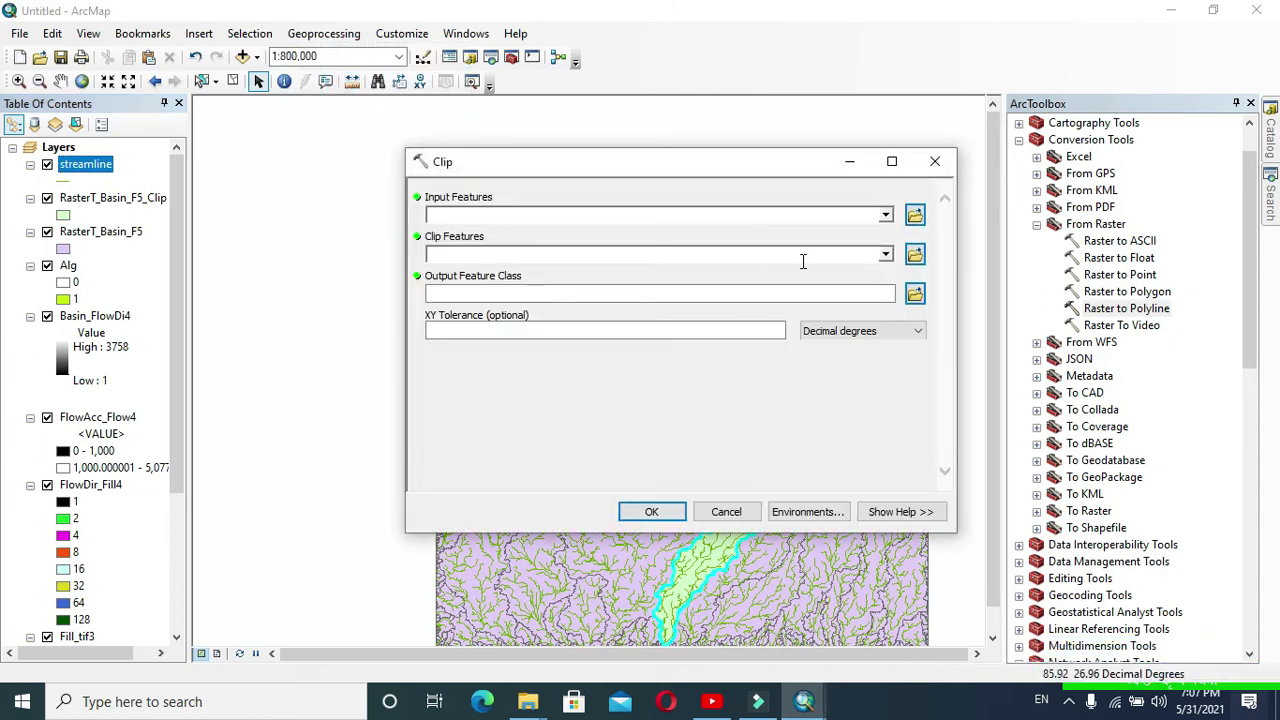
pyautogui.click(886, 218)
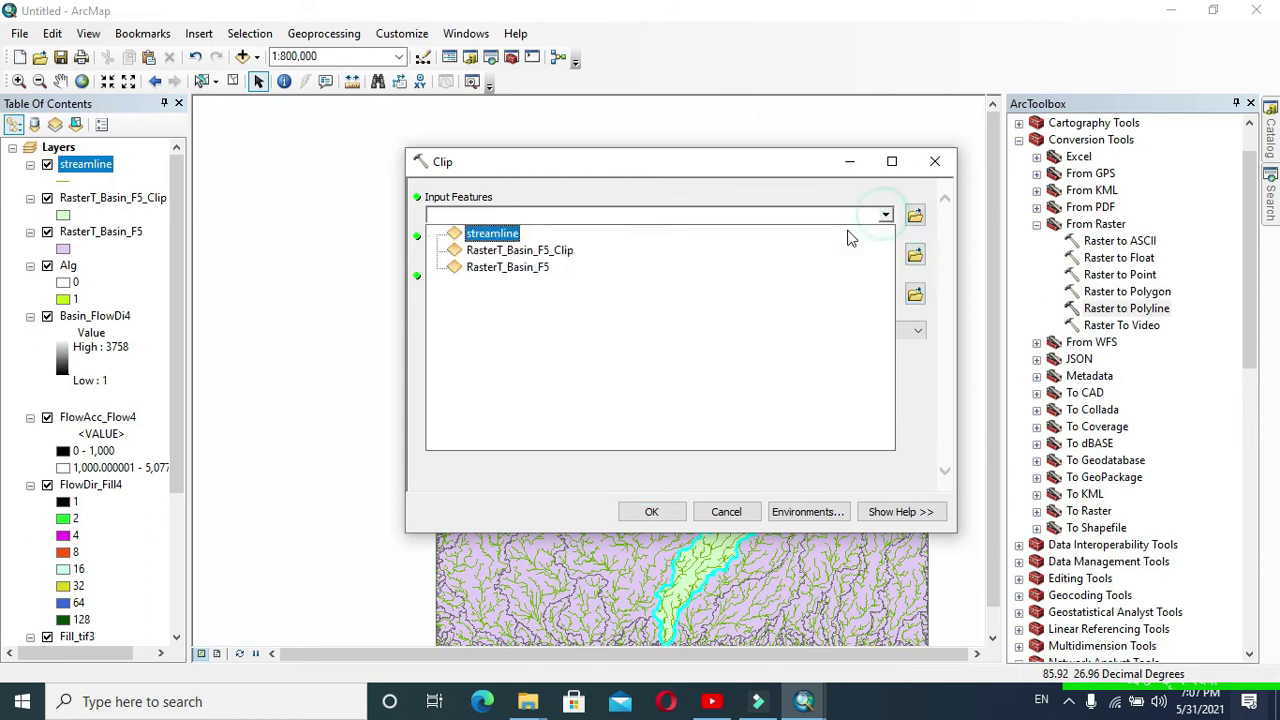
pyautogui.click(600, 232)
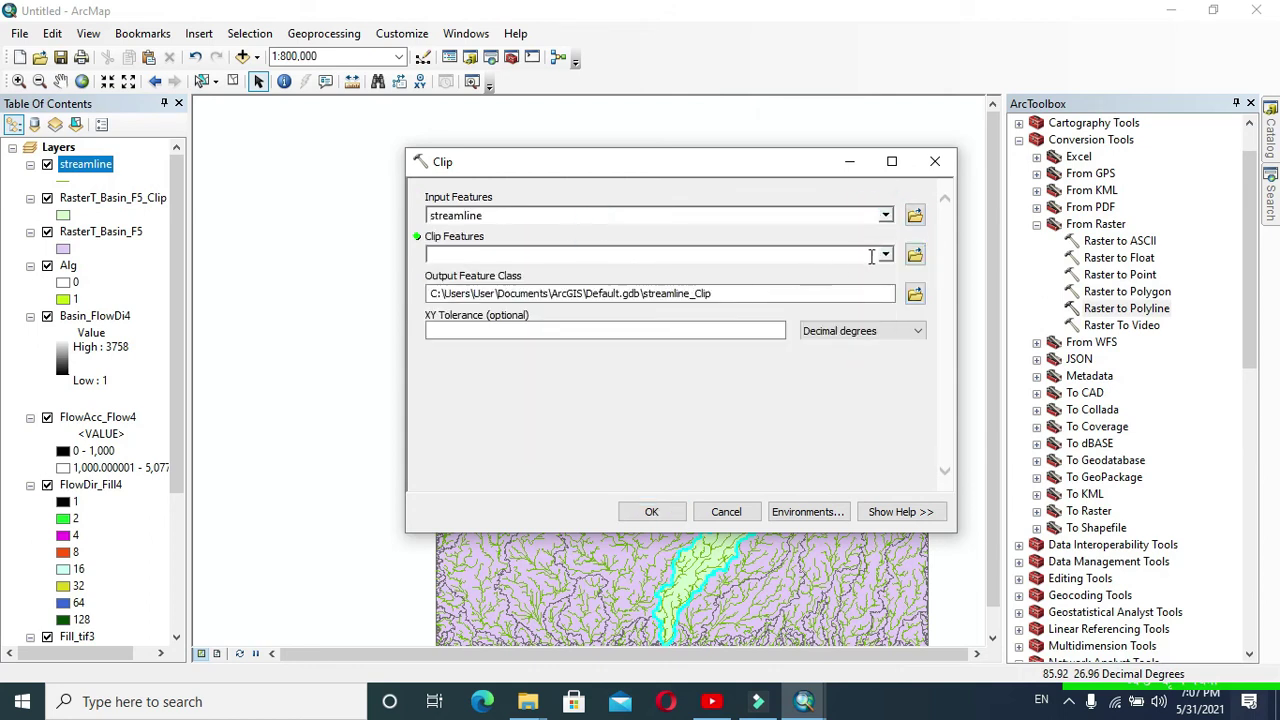
pyautogui.click(886, 256)
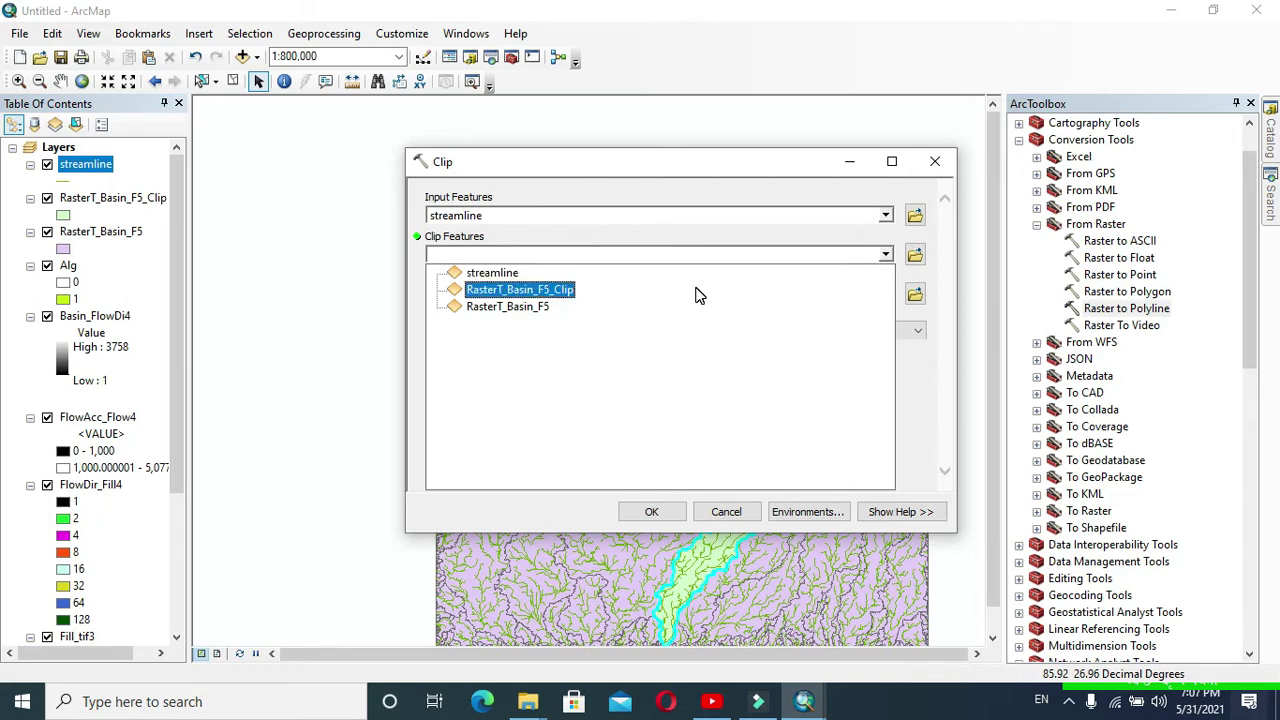
pyautogui.click(698, 292)
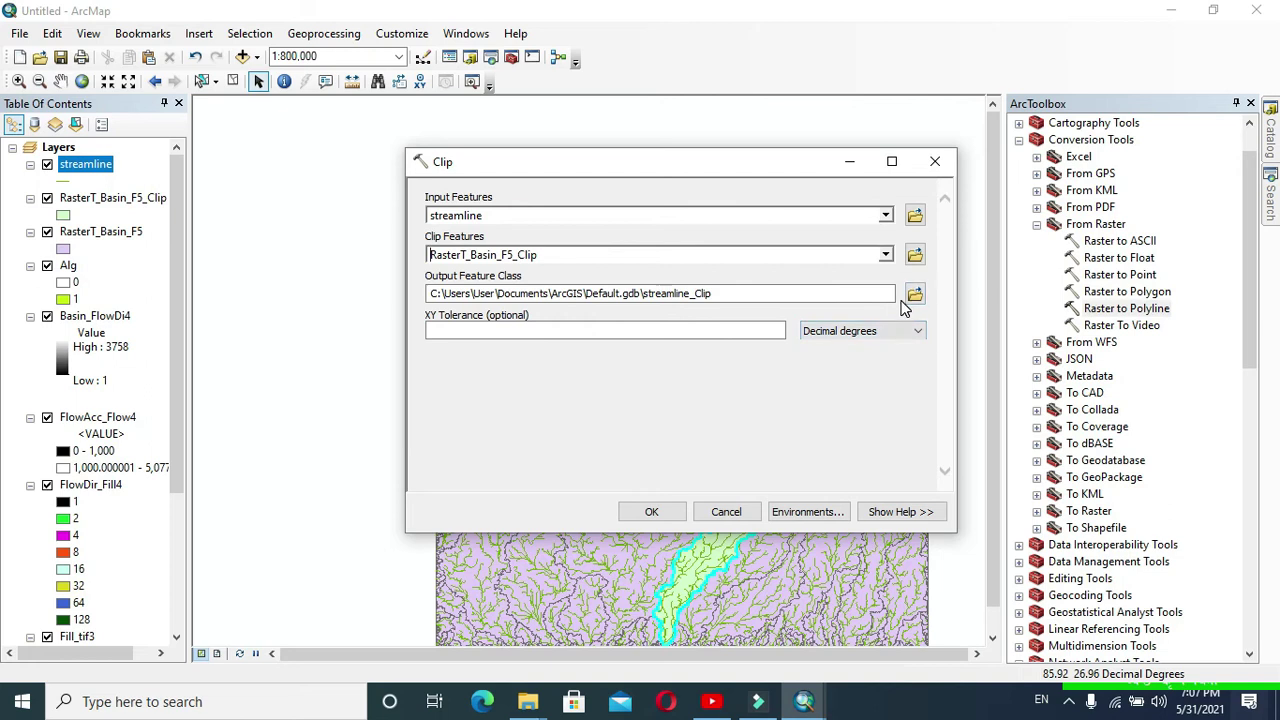
pyautogui.click(916, 293)
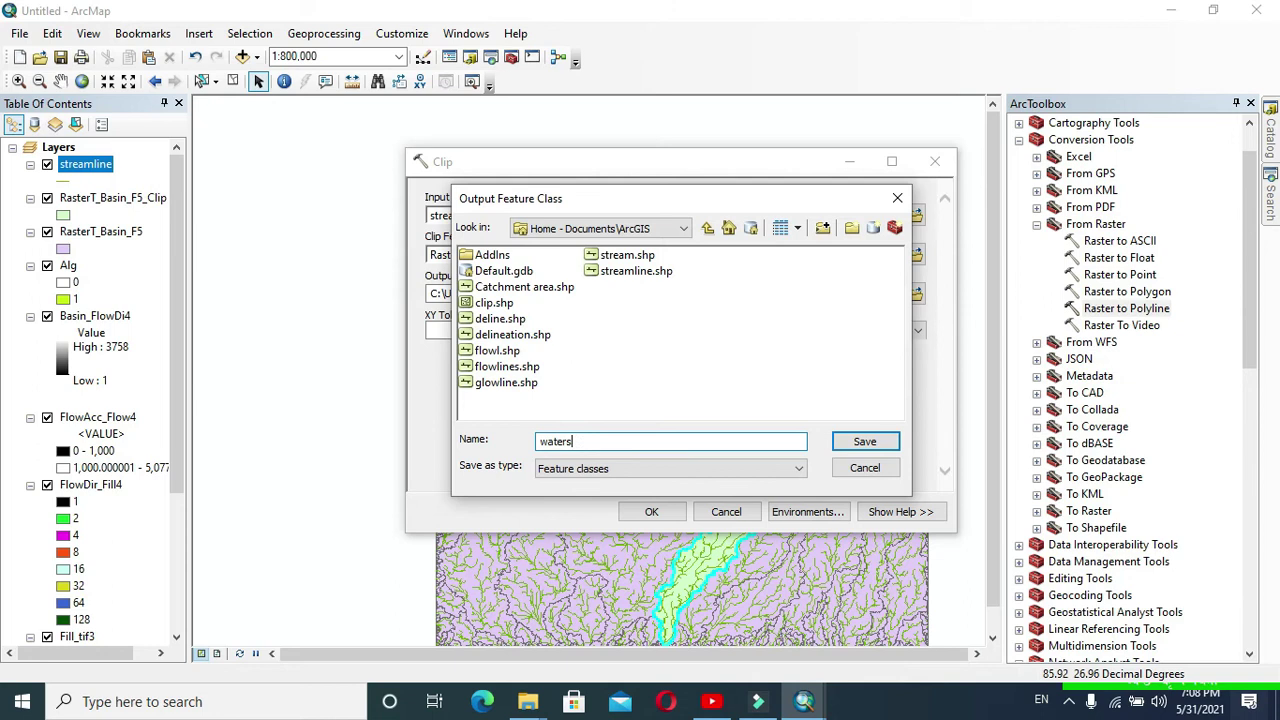
pyautogui.click(865, 441)
pyautogui.click(655, 511)
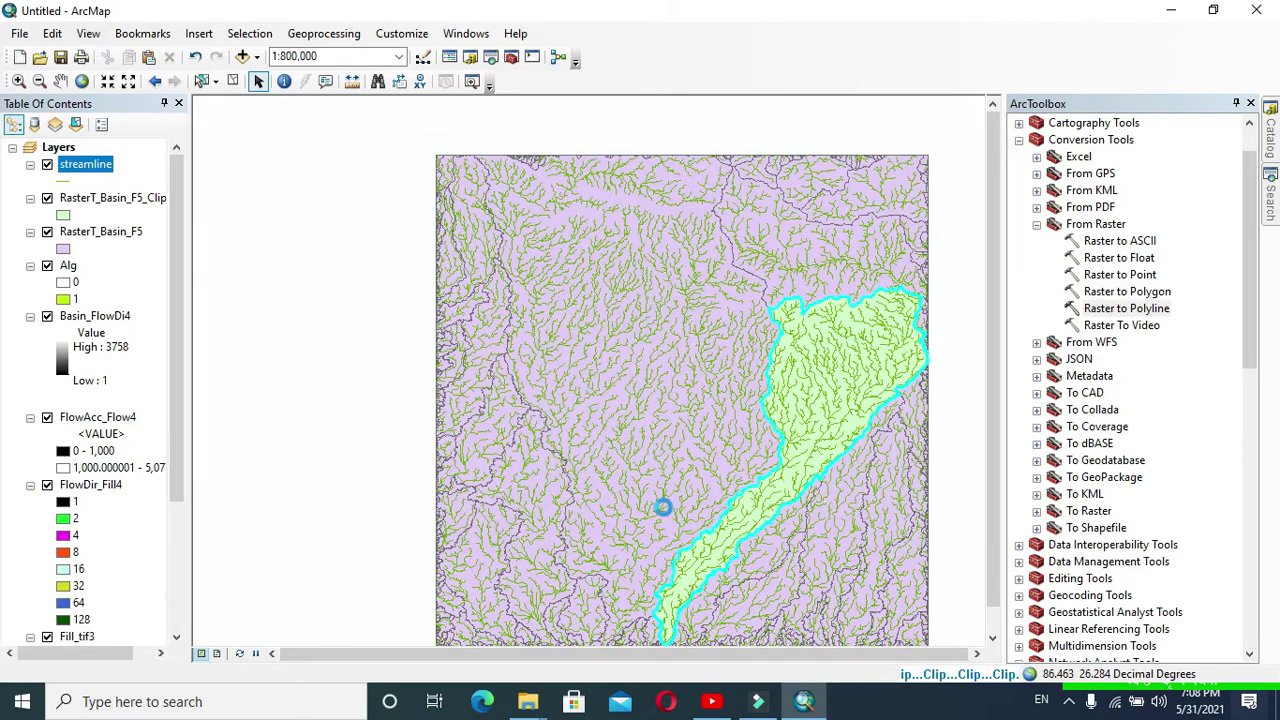
# Hide the streamline, Alg, Basin_FlowDi4, FlowAcc_Flow4 and FlowDir_Fill4 layers
pyautogui.click(47, 197)
pyautogui.click(47, 231)
pyautogui.click(47, 265)
pyautogui.click(47, 265)
pyautogui.click(47, 299)
pyautogui.scroll(-1, 50, 300)
pyautogui.click(47, 299)
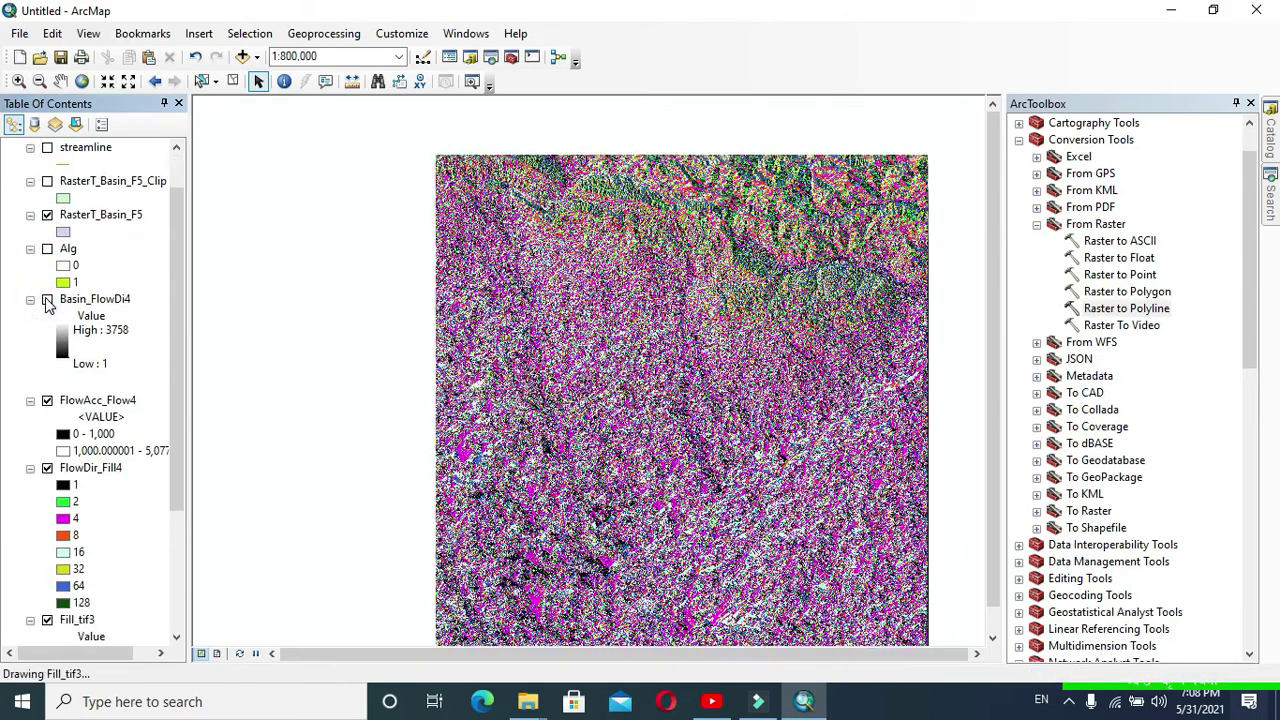
pyautogui.click(47, 400)
pyautogui.click(47, 417)
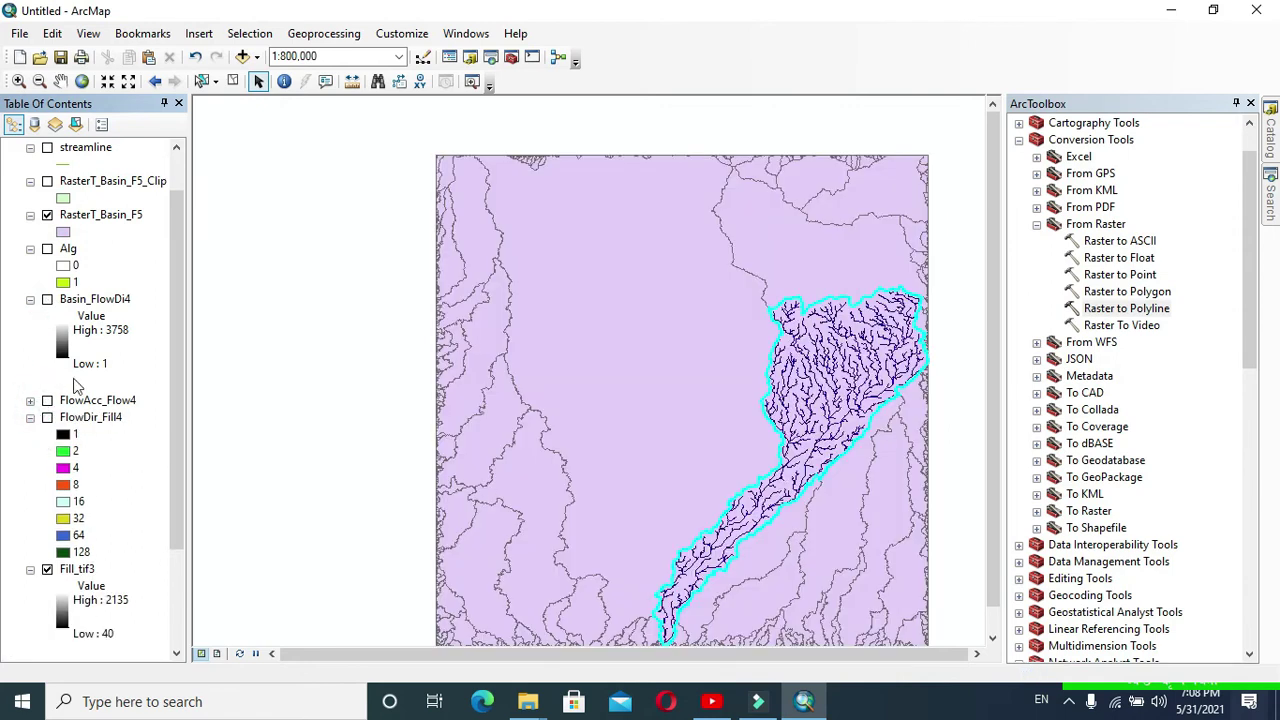
# Hide the remaining background layers, keep watershed over the clipped basin, and recentre the map
pyautogui.scroll(-2, 93, 420)
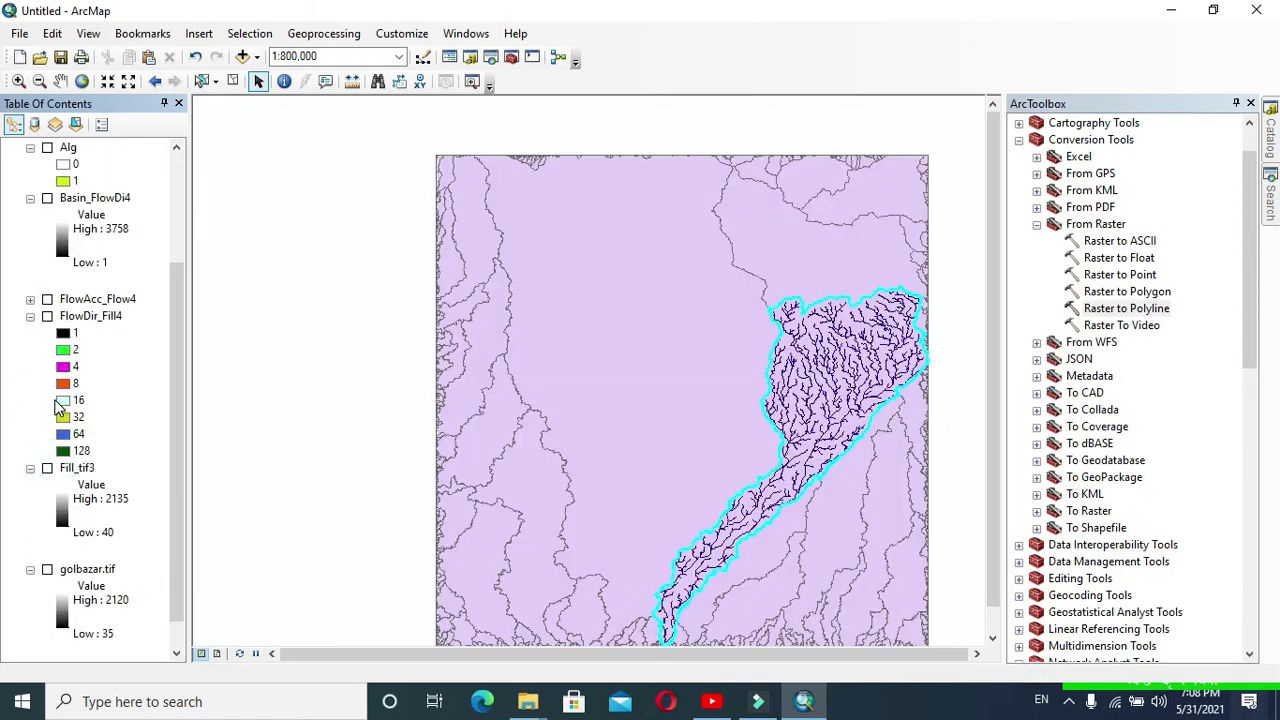
pyautogui.scroll(2, 50, 300)
pyautogui.click(47, 214)
pyautogui.scroll(1, 50, 217)
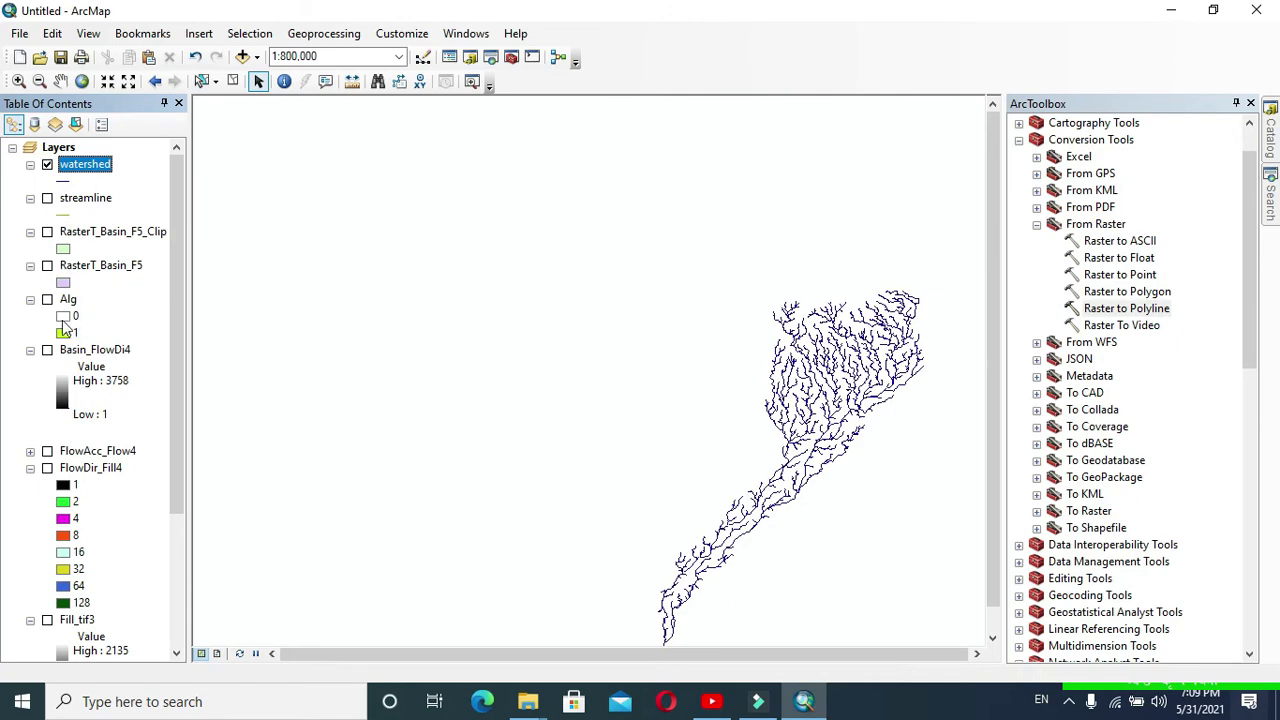
pyautogui.scroll(-2, 67, 600)
pyautogui.click(46, 540)
pyautogui.scroll(1, 42, 543)
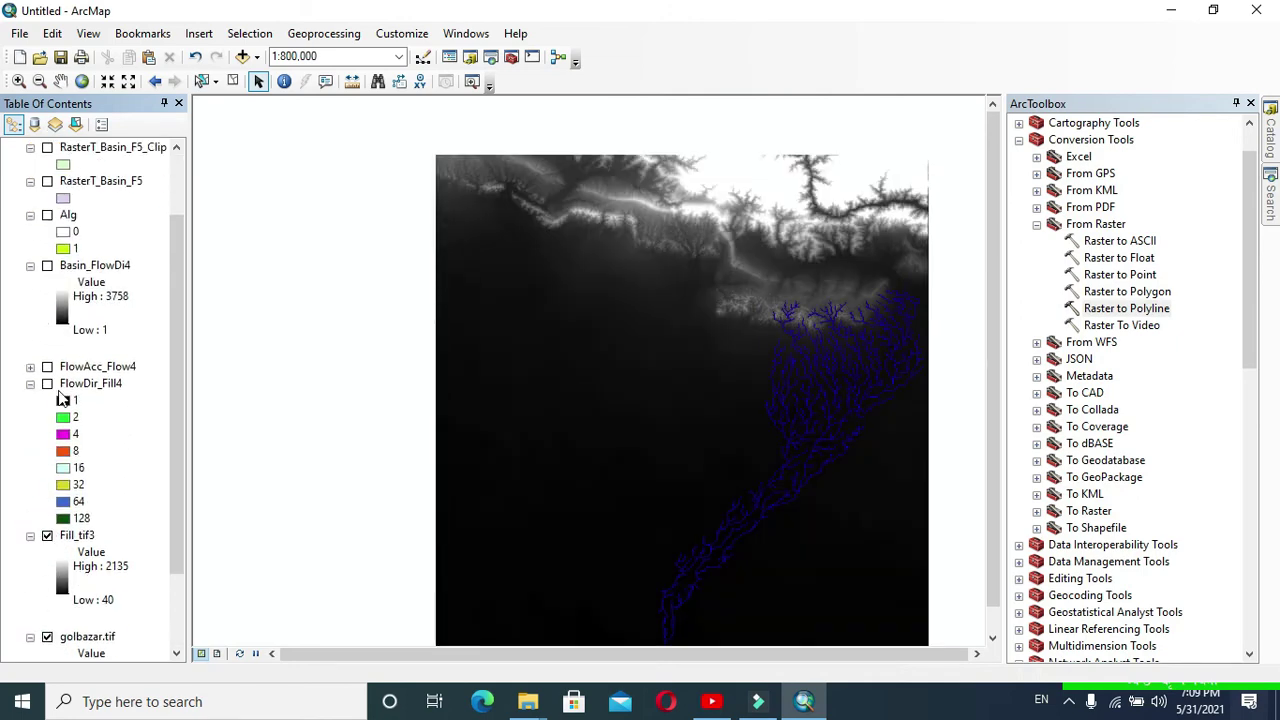
pyautogui.click(47, 536)
pyautogui.scroll(1, 47, 480)
pyautogui.click(47, 467)
pyautogui.click(47, 198)
pyautogui.click(47, 232)
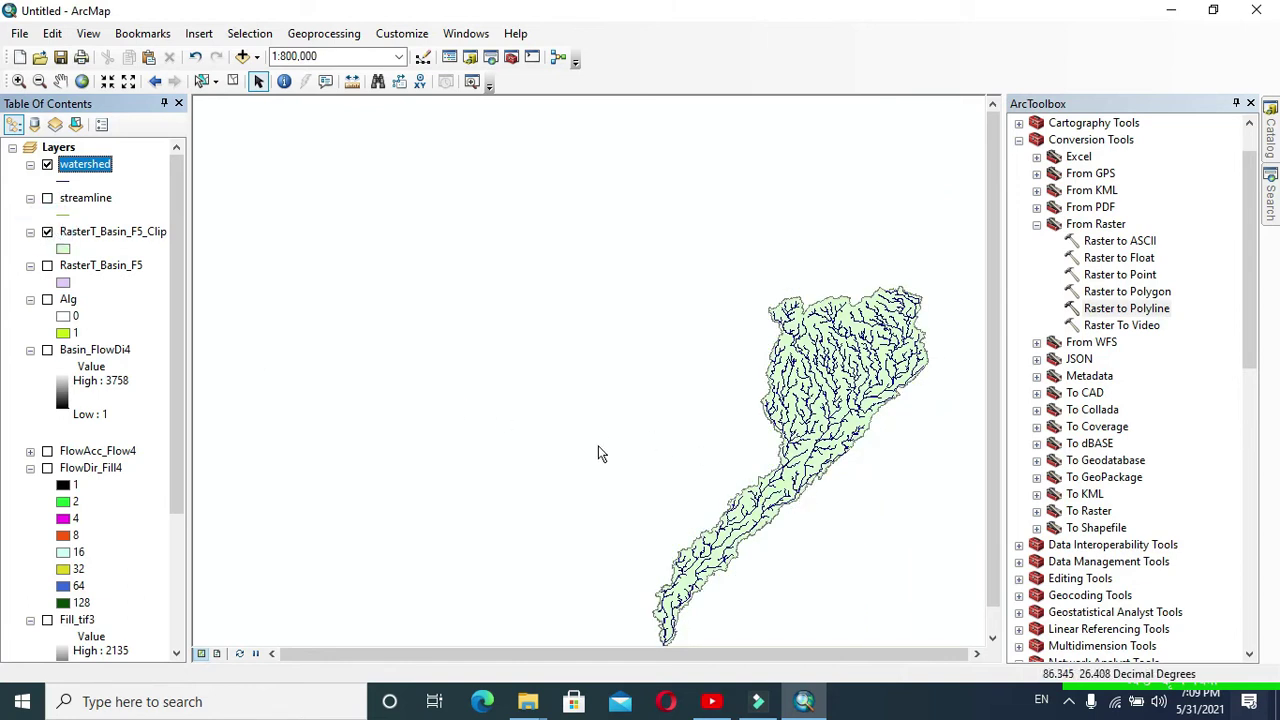
pyautogui.moveTo(881, 465); pyautogui.dragTo(706, 363)
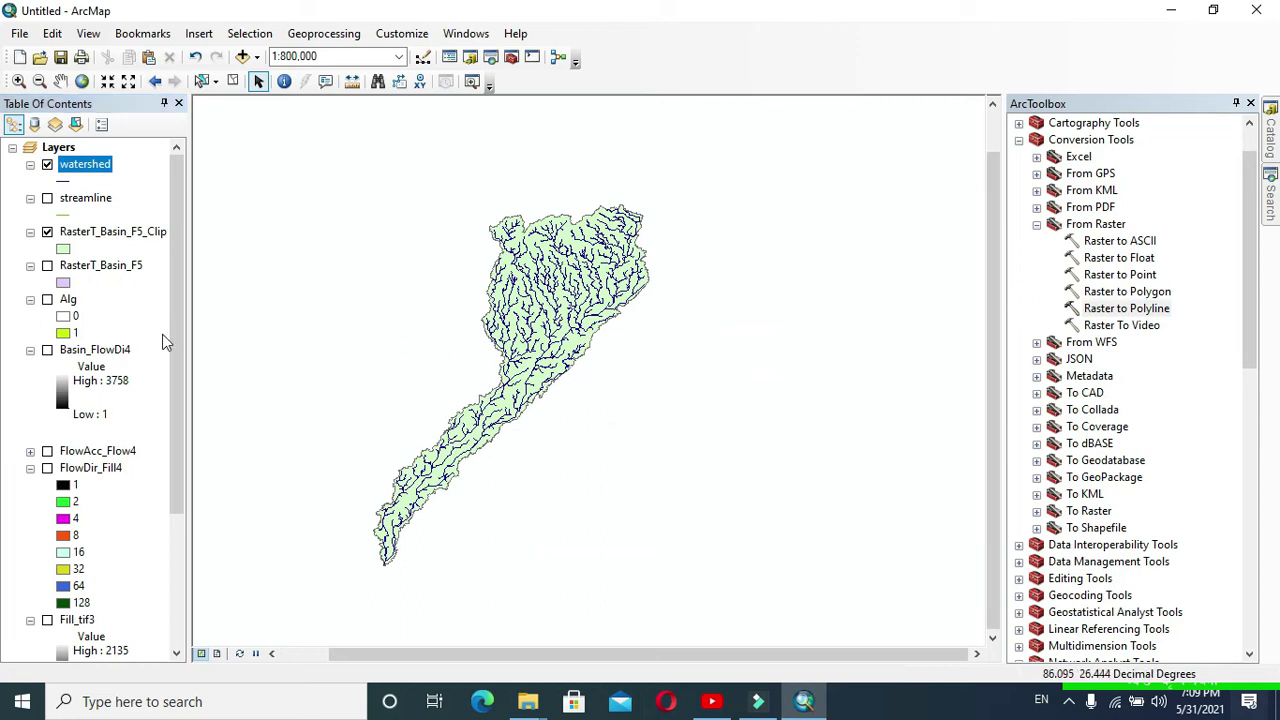
# Give the clipped basin polygon a red fill with outline width 2
pyautogui.click(63, 249)
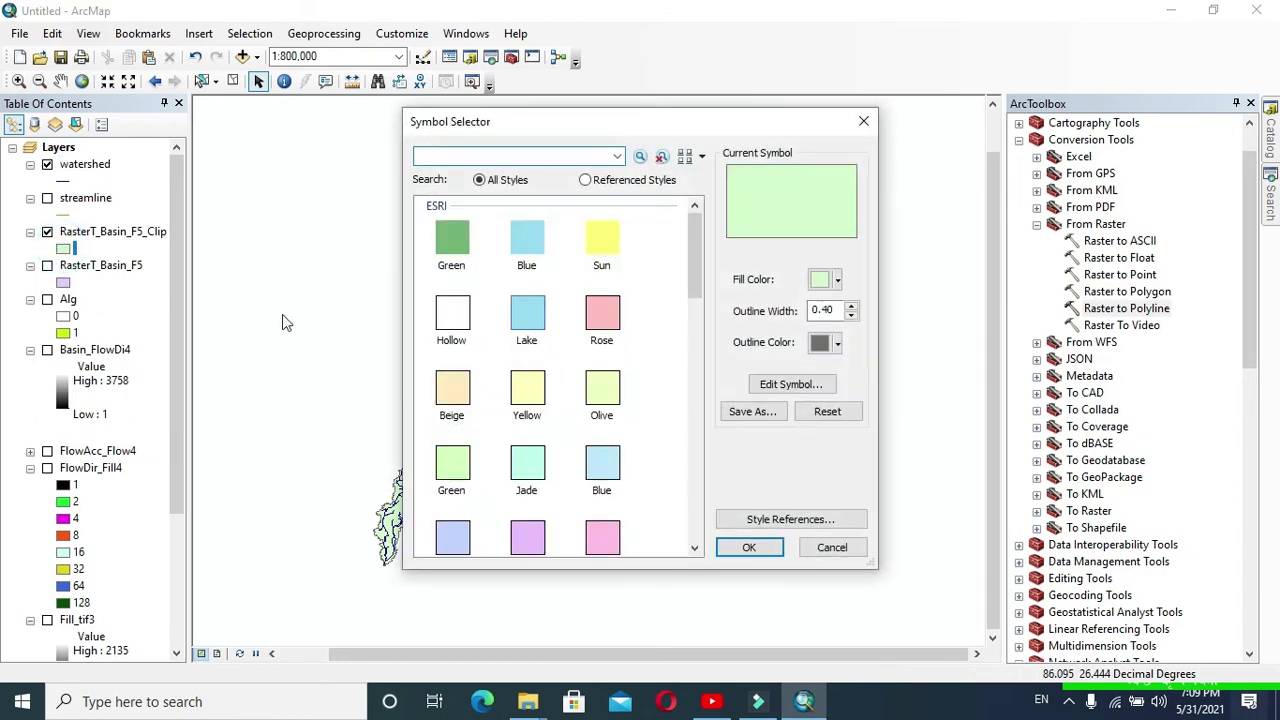
pyautogui.scroll(-3, 630, 344)
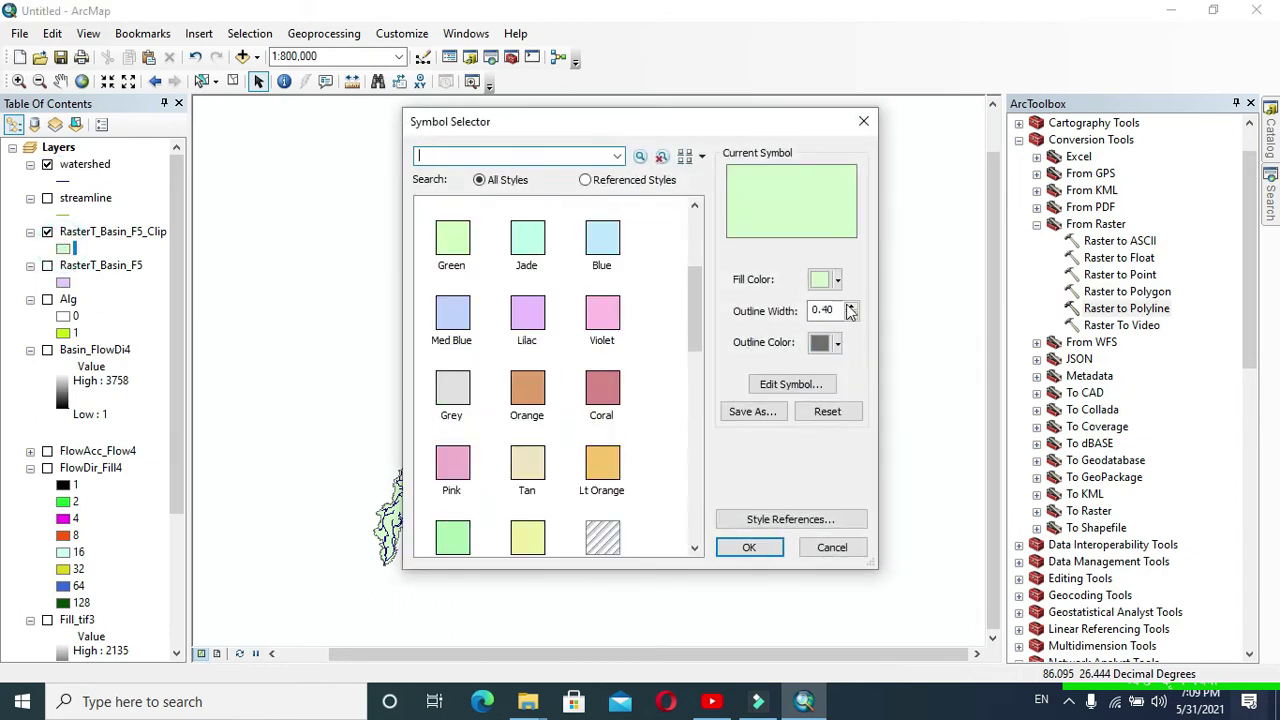
pyautogui.click(838, 280)
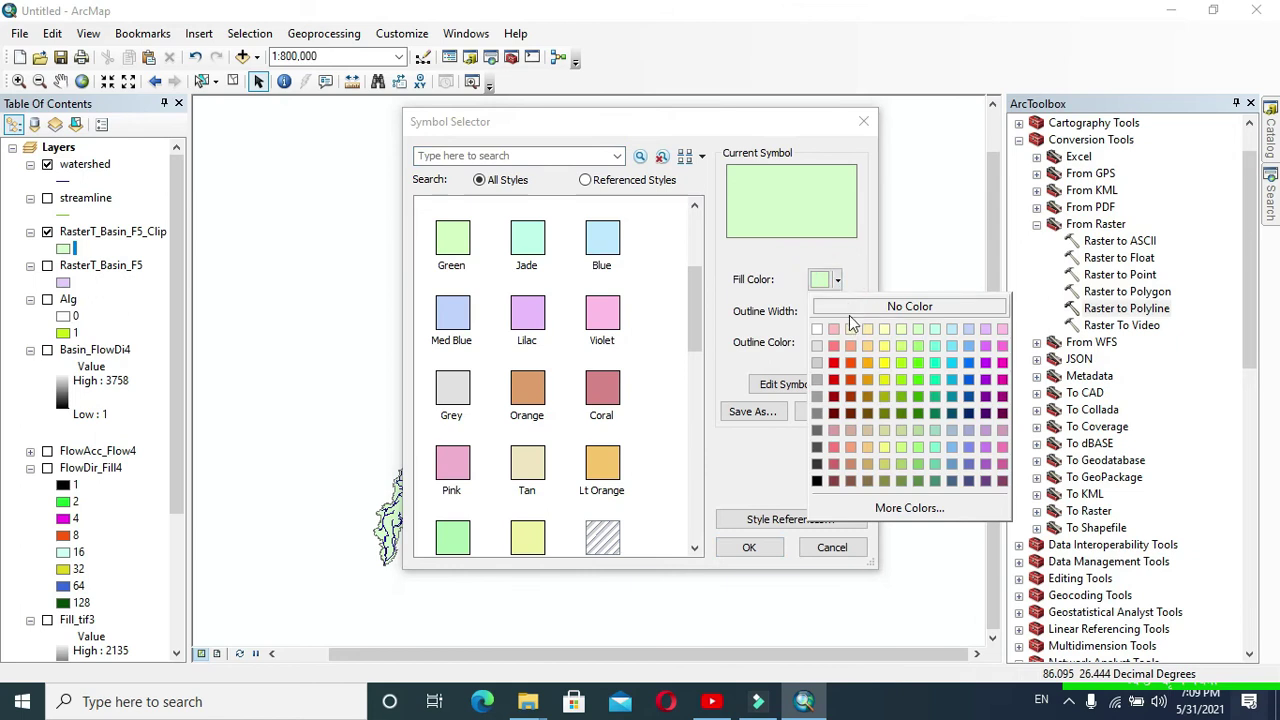
pyautogui.click(836, 364)
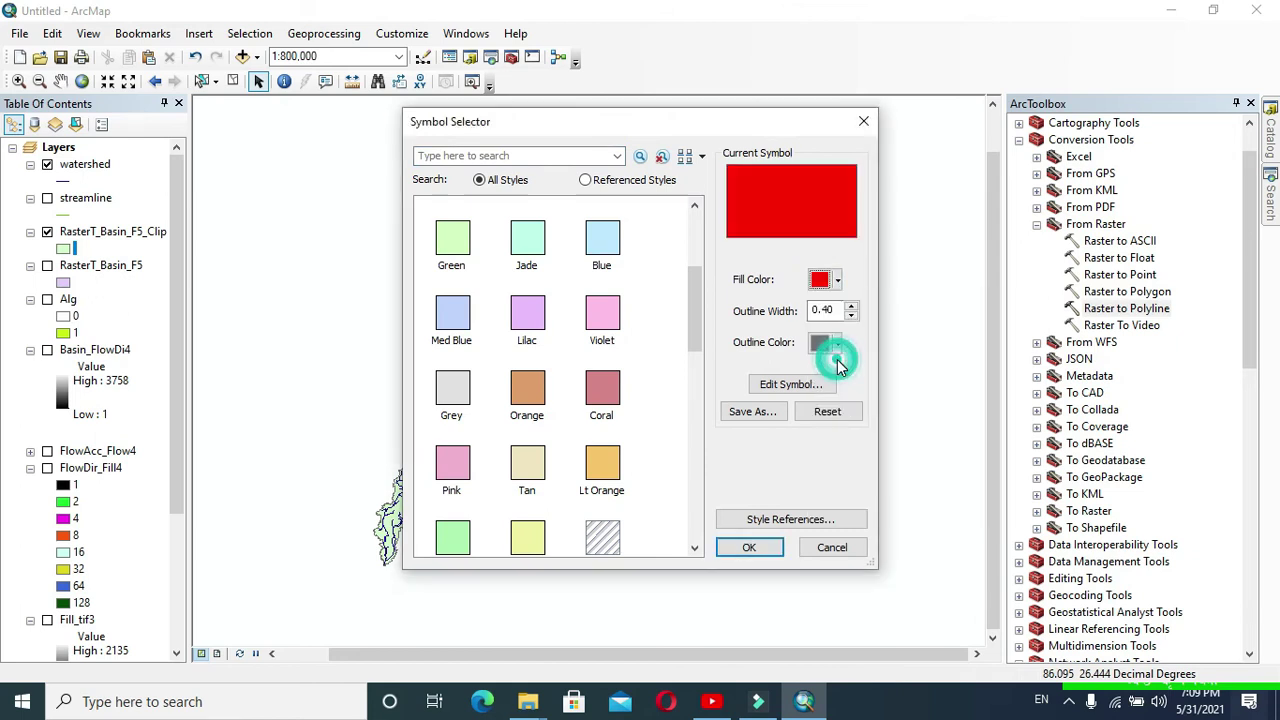
pyautogui.click(835, 311)
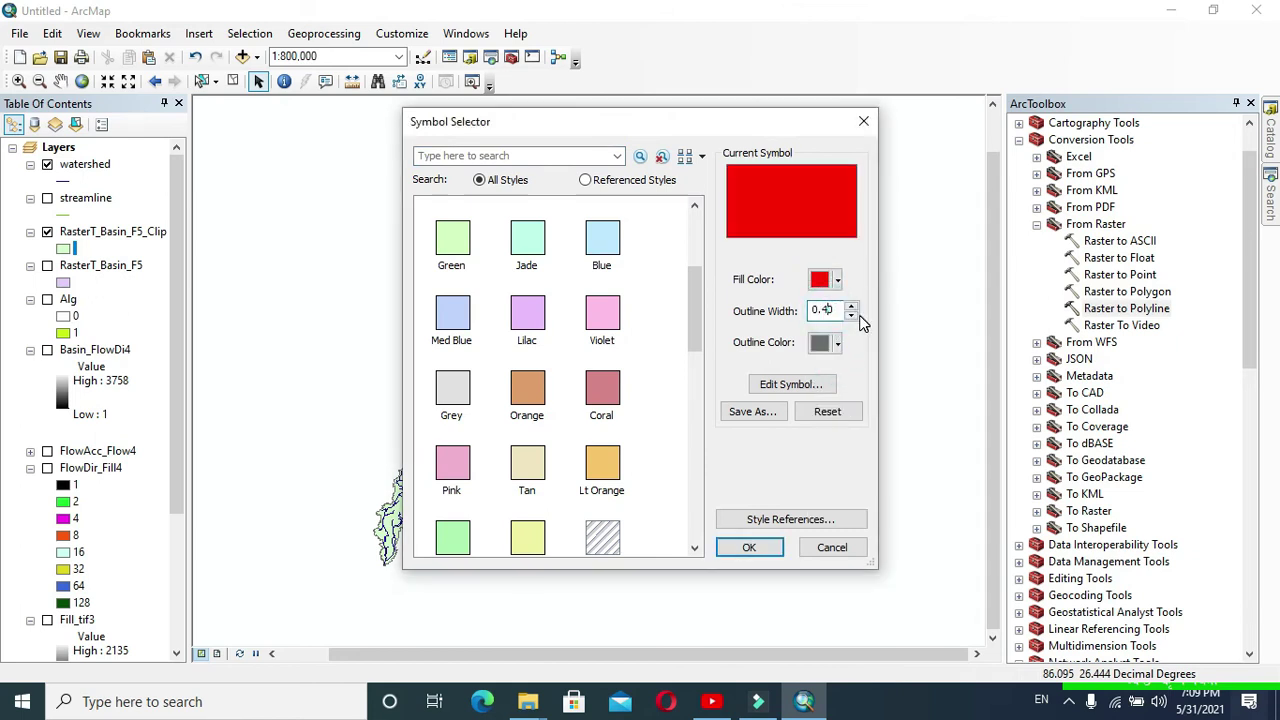
pyautogui.press('BackSpace')
pyautogui.press('BackSpace')
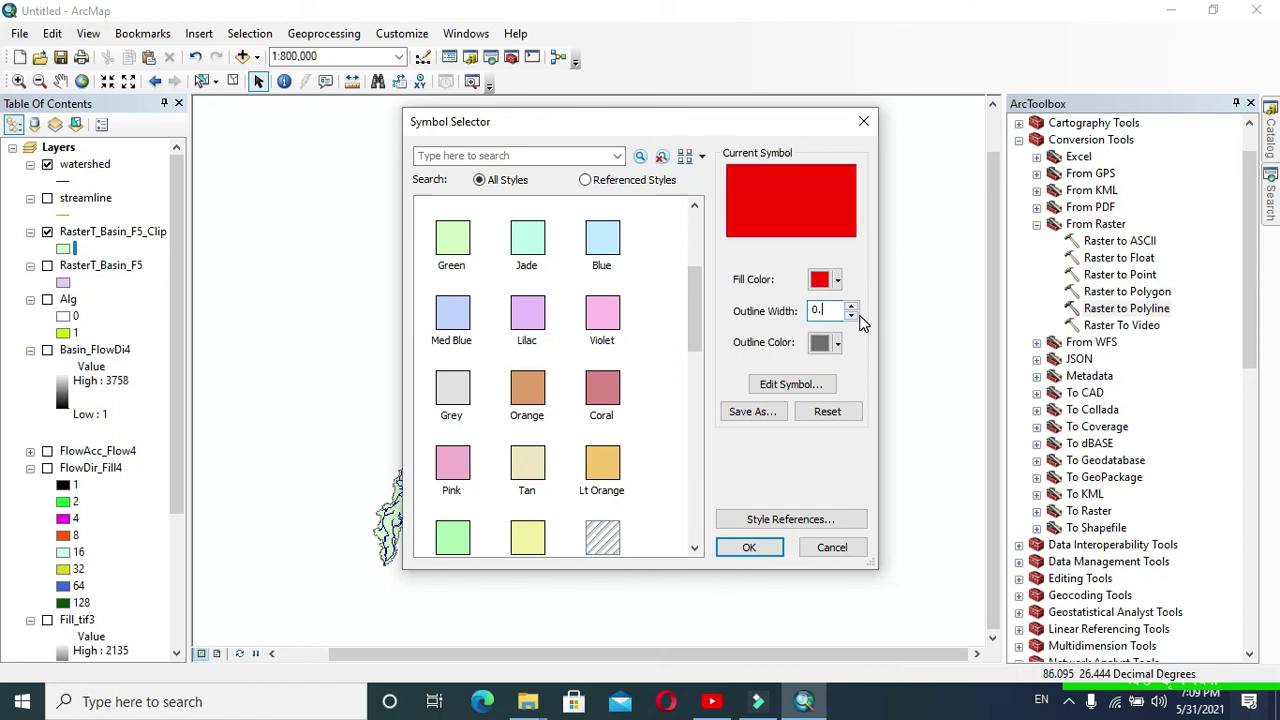
pyautogui.write('2')
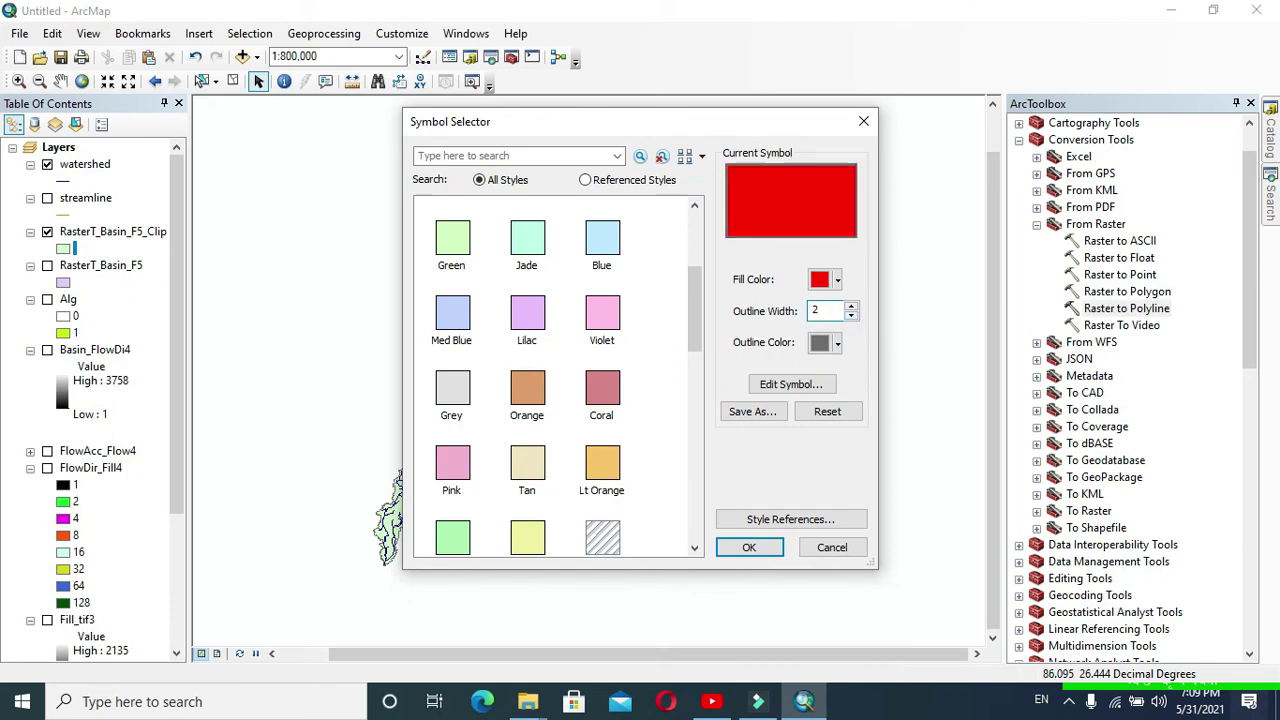
pyautogui.click(766, 546)
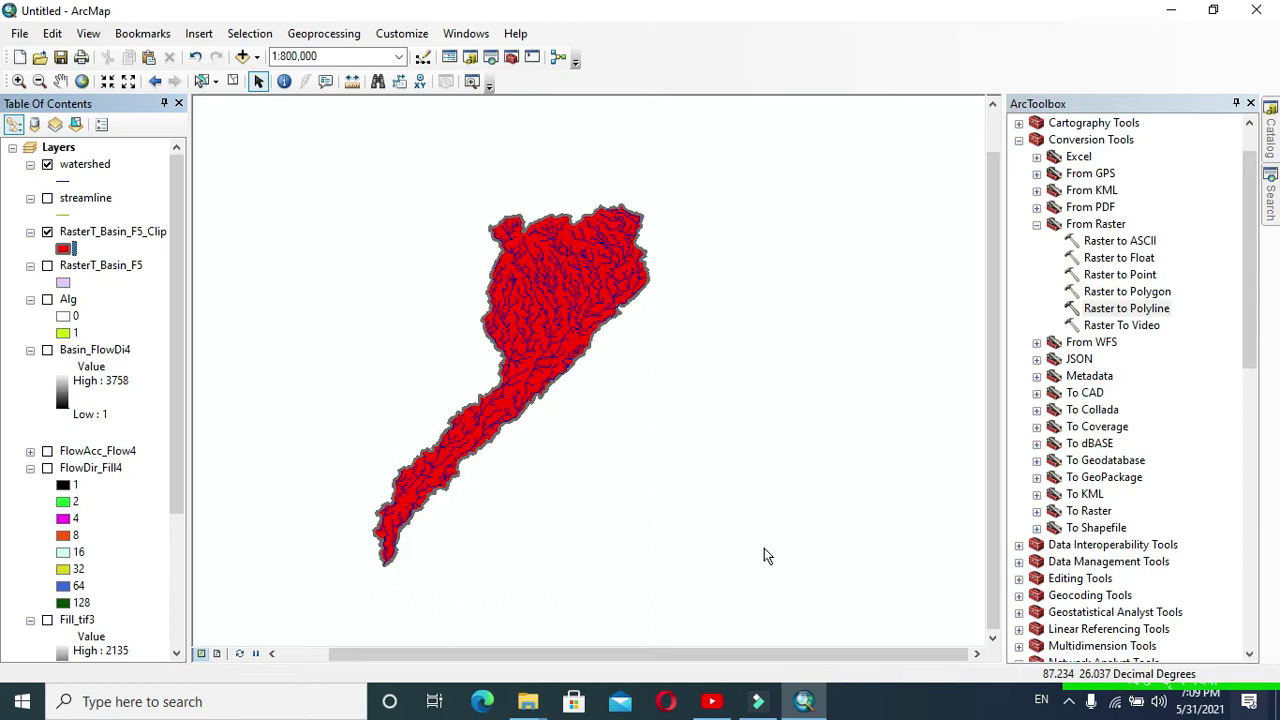
pyautogui.click(465, 271)
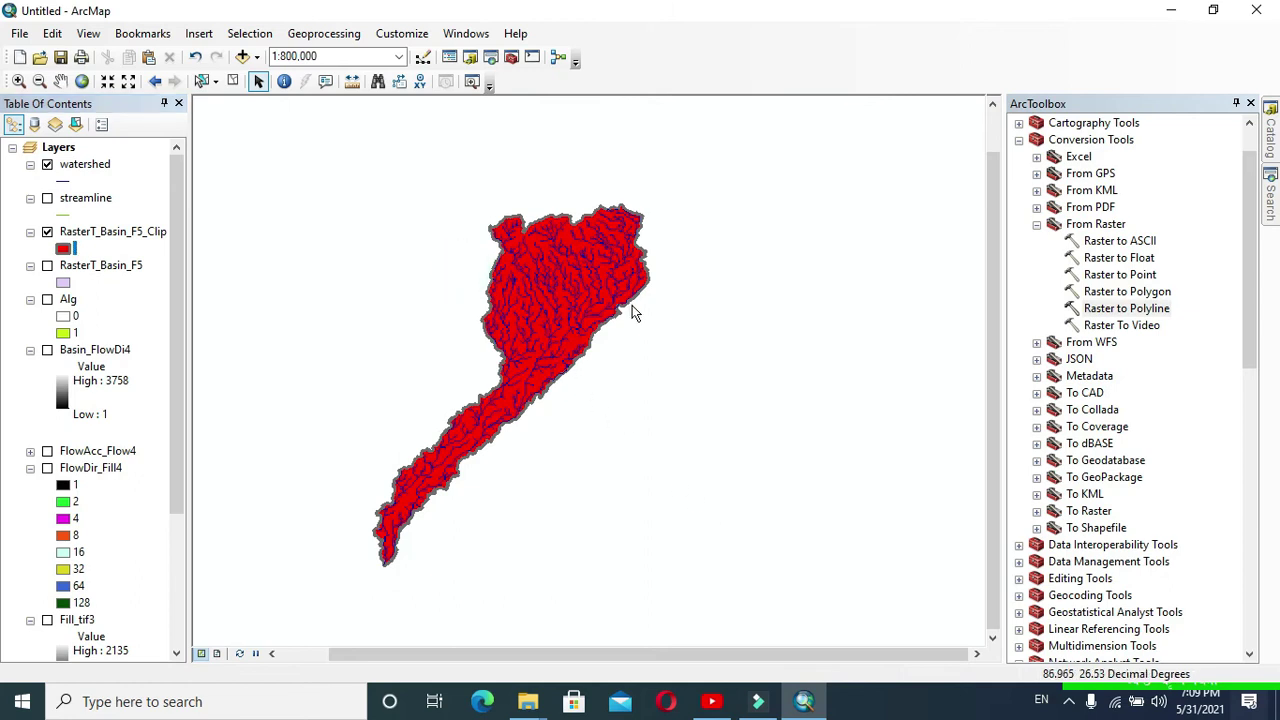
pyautogui.scroll(2, 463, 383)
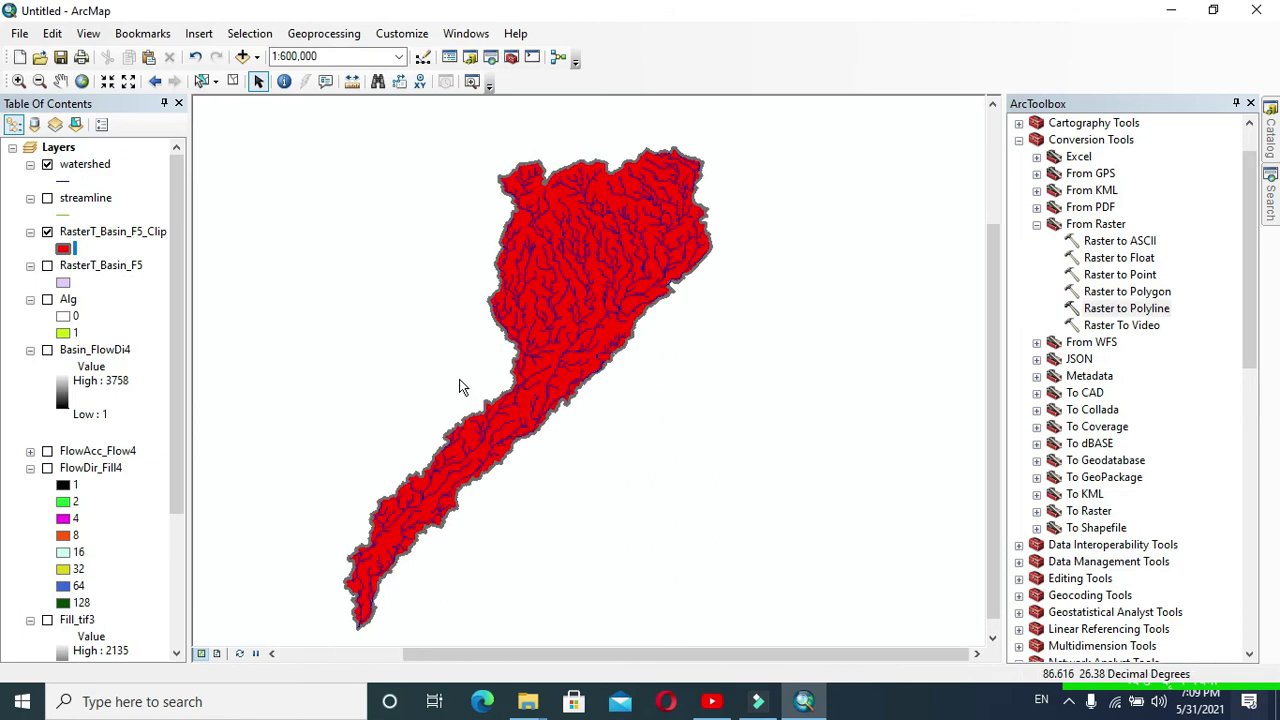
# Change the basin symbol to Hollow, then set its outline colour to red
pyautogui.click(63, 250)
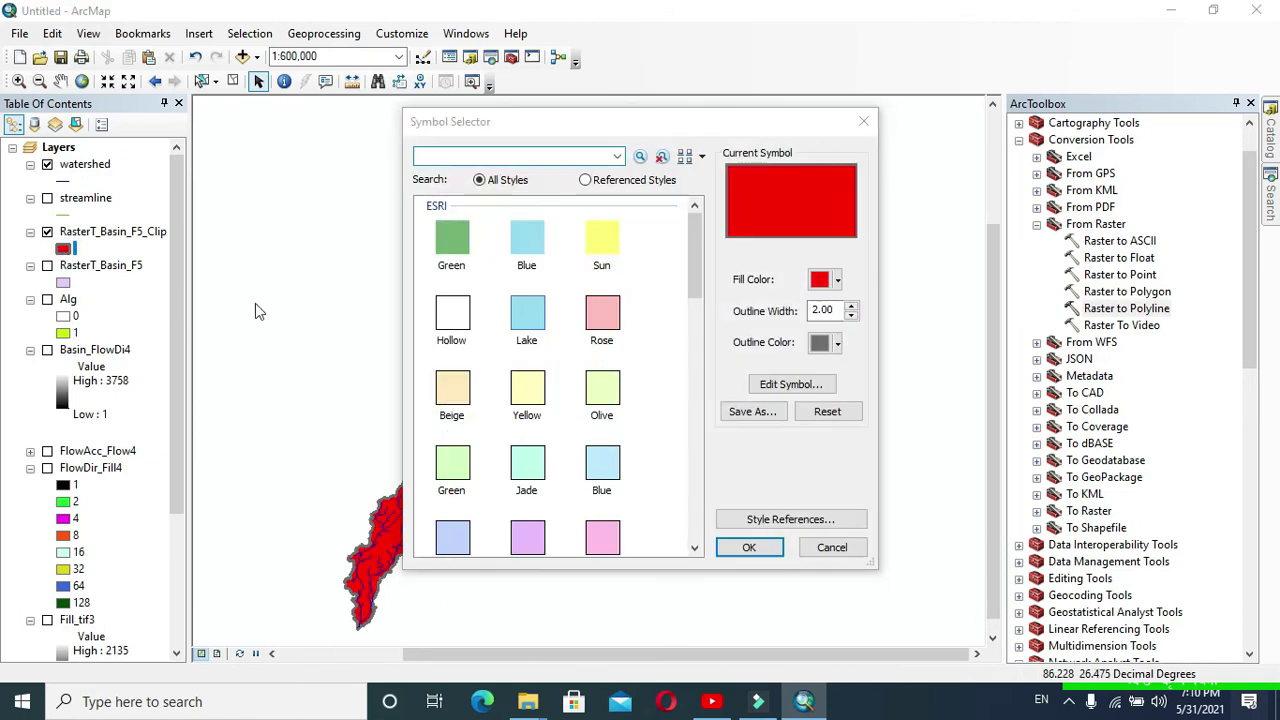
pyautogui.click(465, 320)
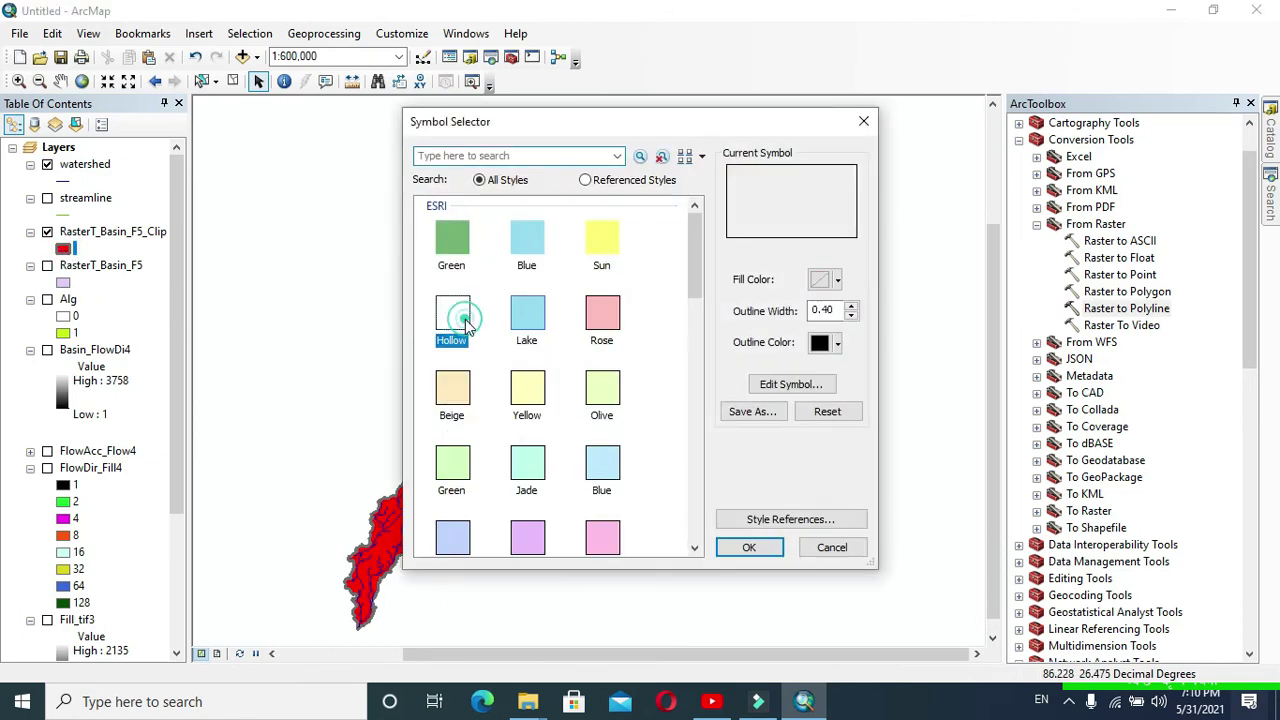
pyautogui.click(765, 548)
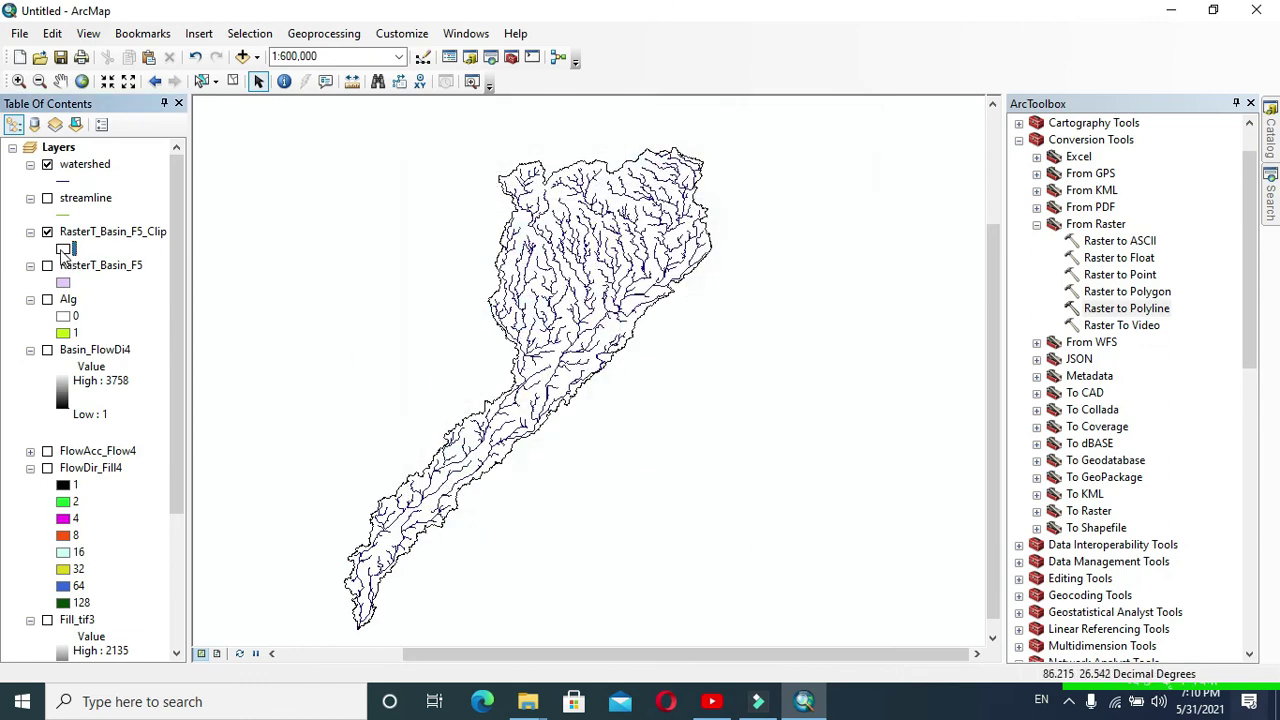
pyautogui.click(68, 248)
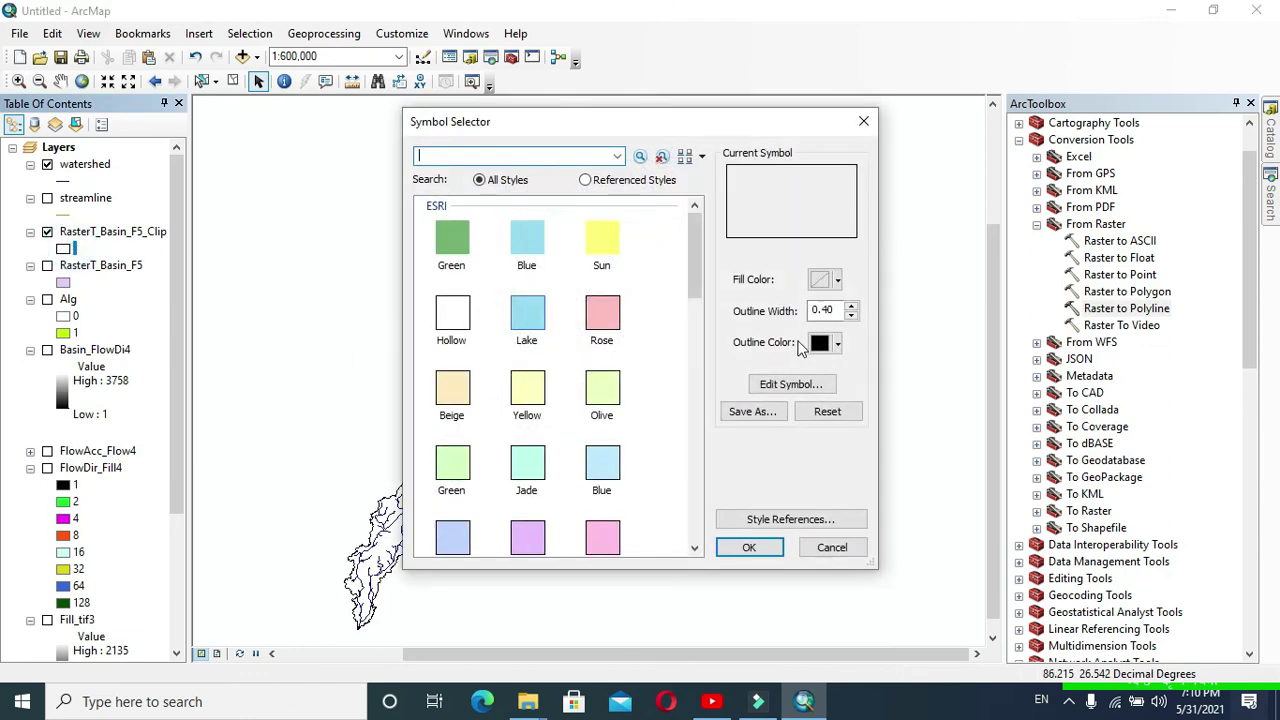
pyautogui.click(835, 343)
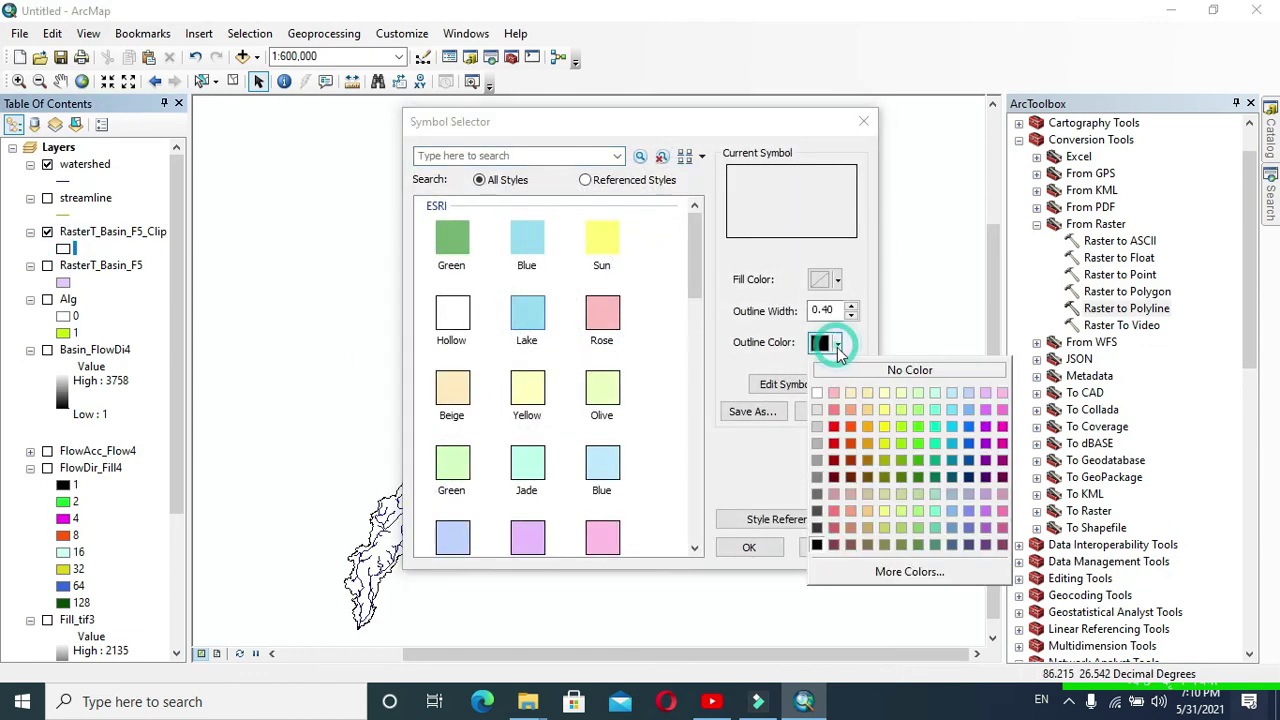
pyautogui.click(835, 427)
pyautogui.click(751, 548)
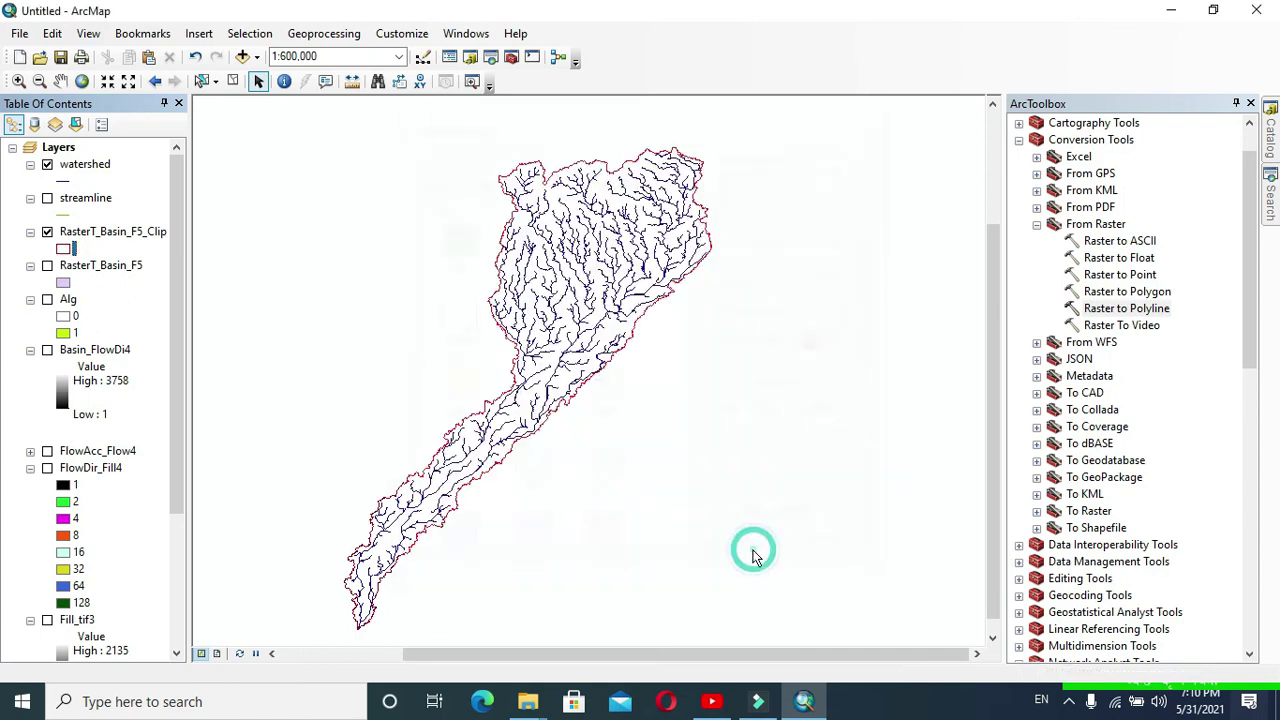